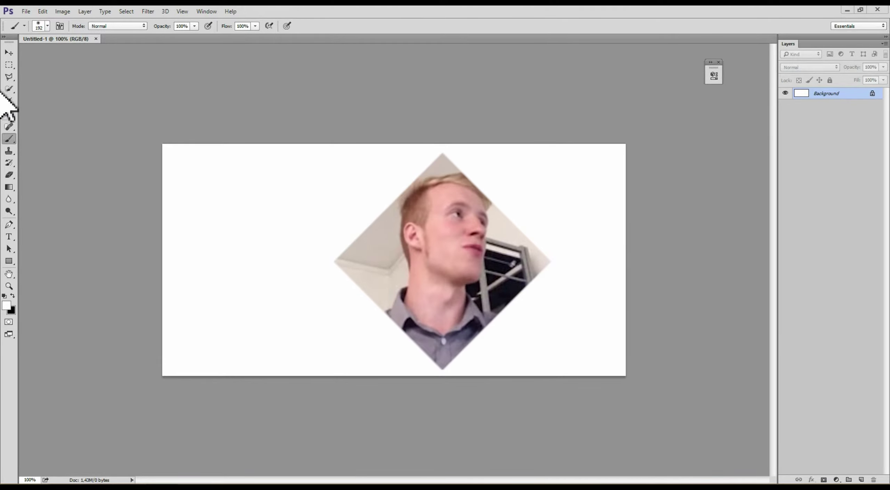
Create a new document using the Clipboard preset.
left_click(10, 53)
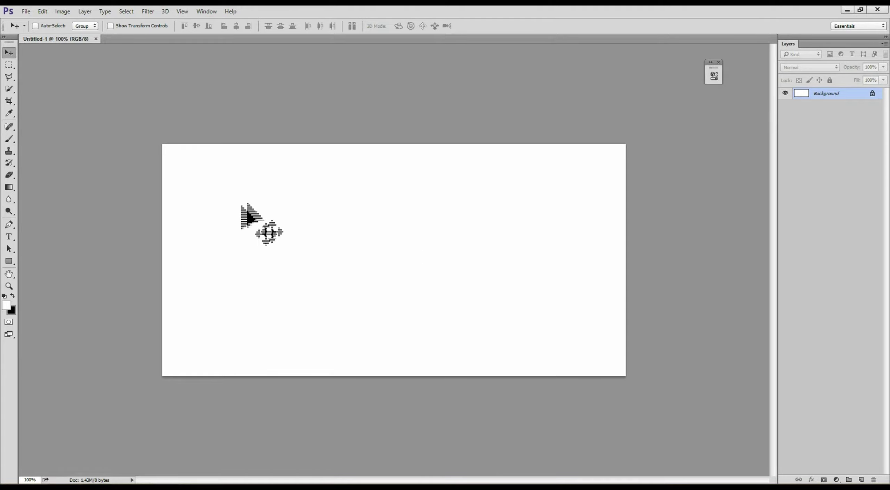
left_click(719, 62)
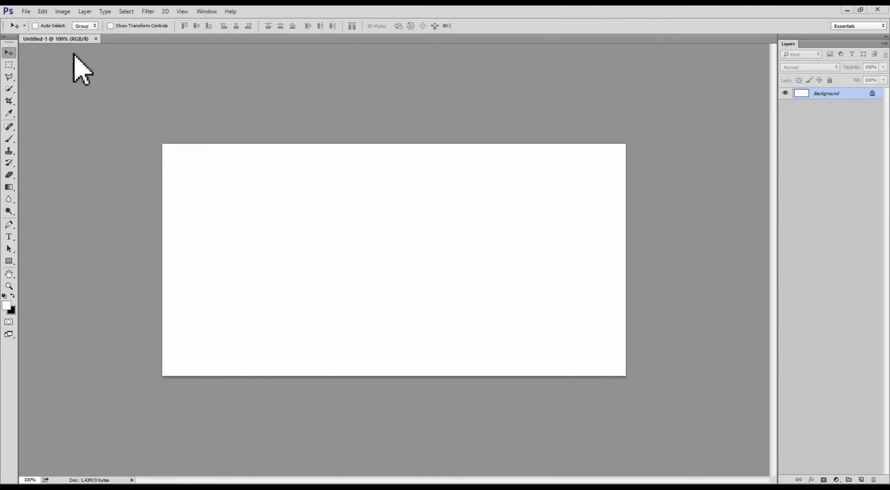
left_click(27, 12)
left_click(41, 23)
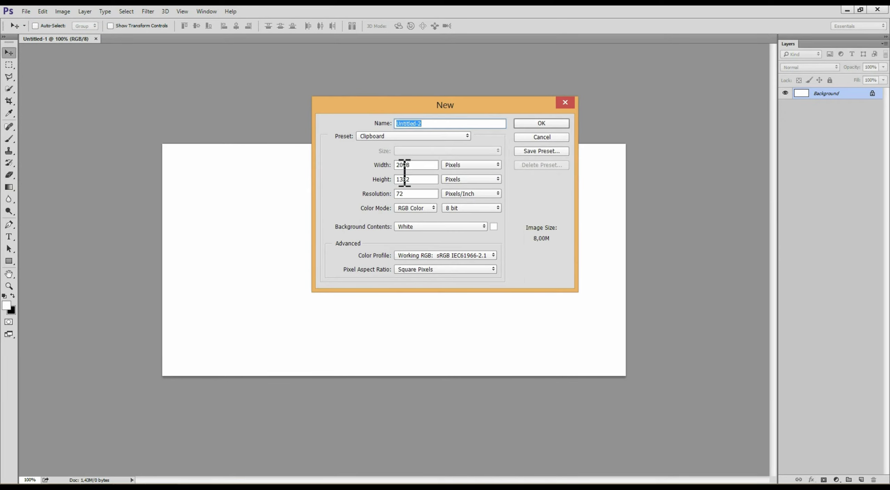
left_click(538, 124)
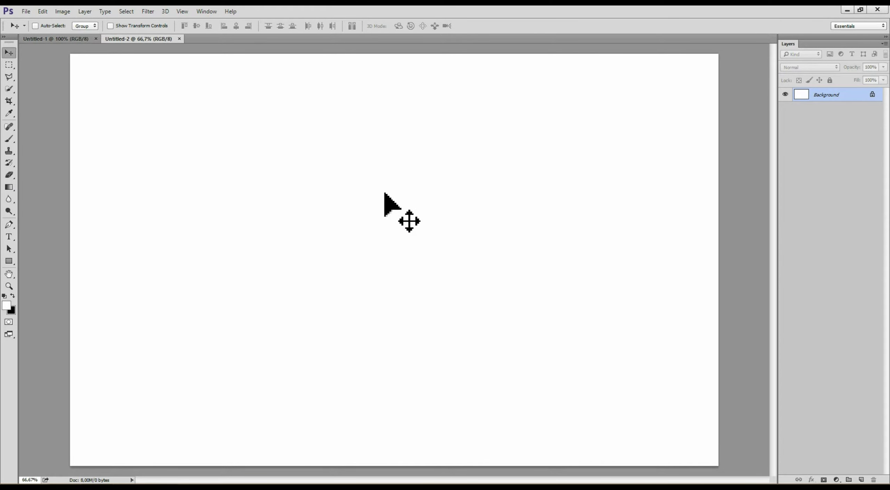
Paste the eye photo as Layer 1 and delete the Background layer.
key("ctrl+v")
left_click(830, 108)
key("Delete")
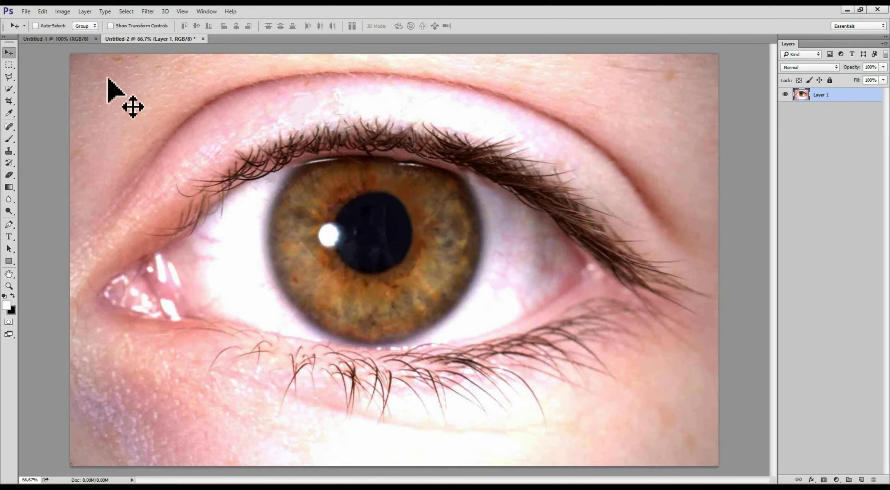
left_click(10, 65)
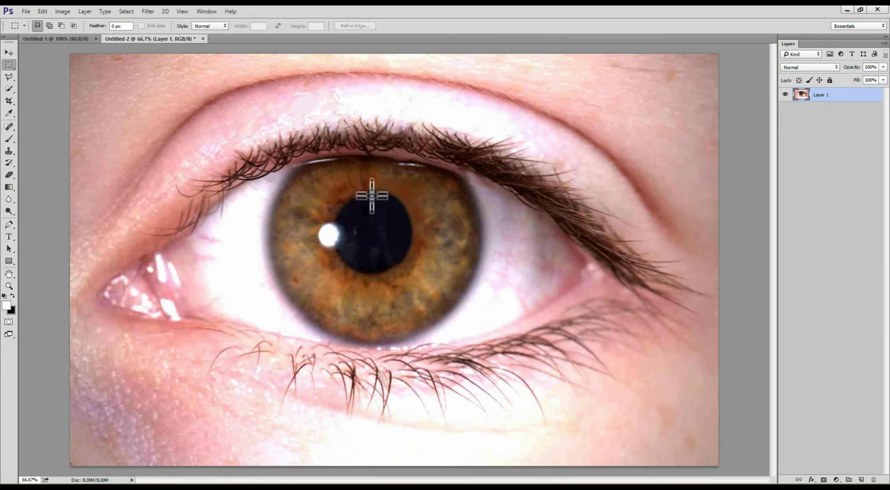
Select a tall rectangle over the right half of the pupil and iris.
left_click_drag(372, 167, 429, 265)
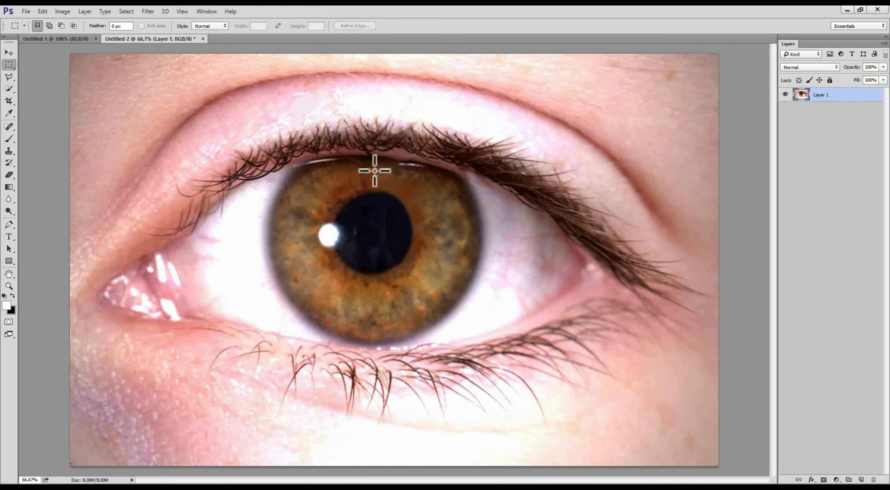
left_click_drag(429, 265, 445, 324)
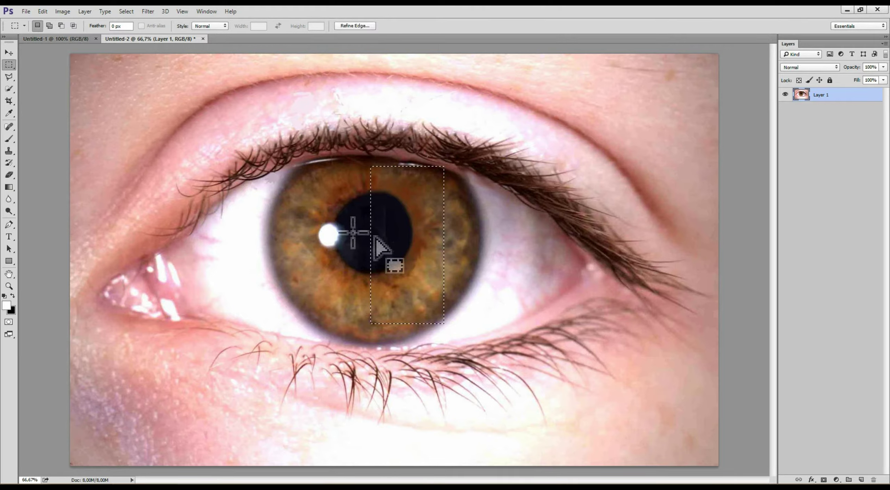
key("b")
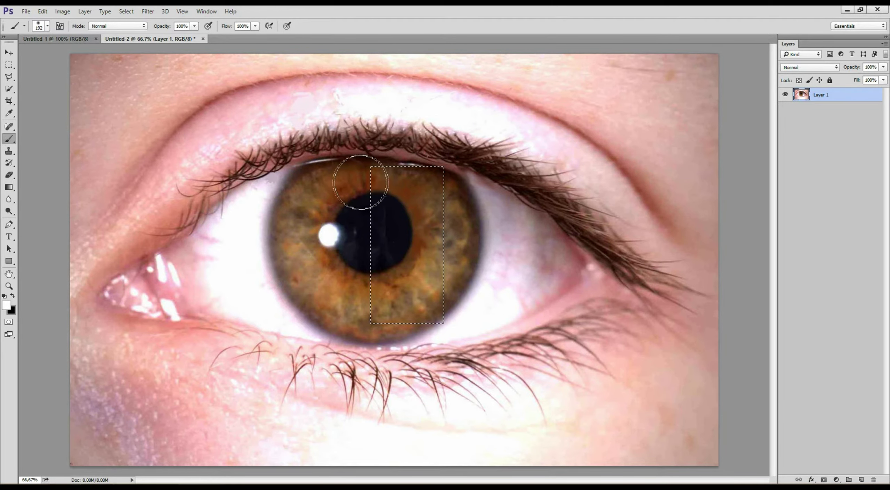
key("c")
Copy the selected iris strip onto a new Layer 2 with Ctrl+J.
left_click(8, 52)
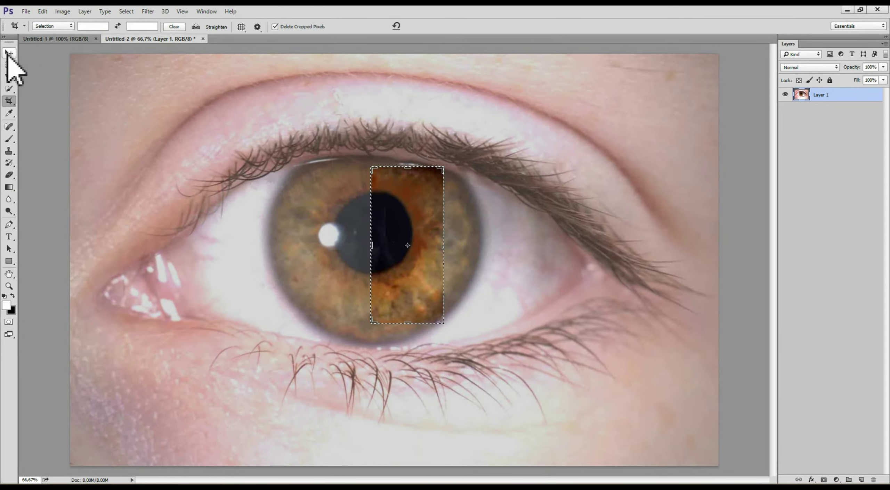
key("b")
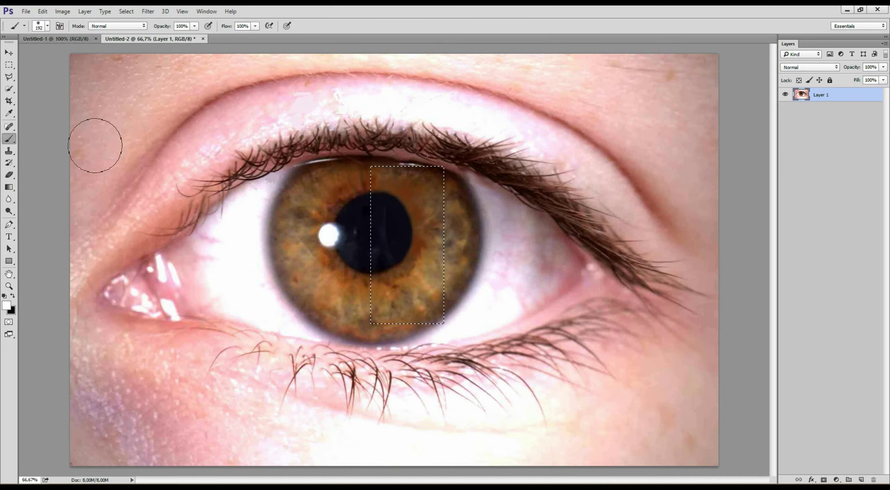
left_click(9, 175)
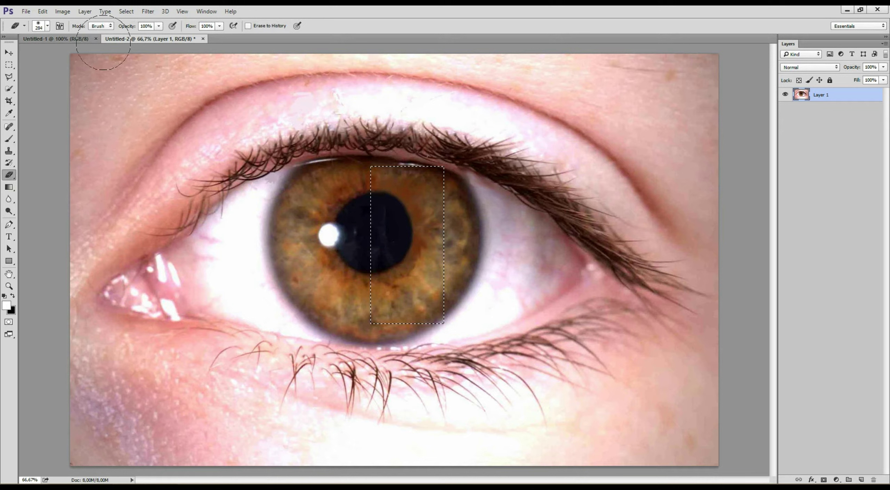
left_click(9, 139)
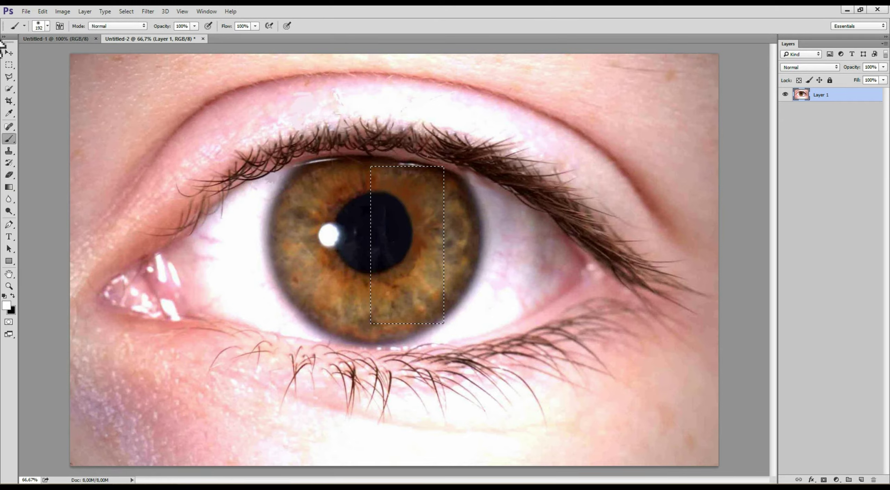
left_click(9, 52)
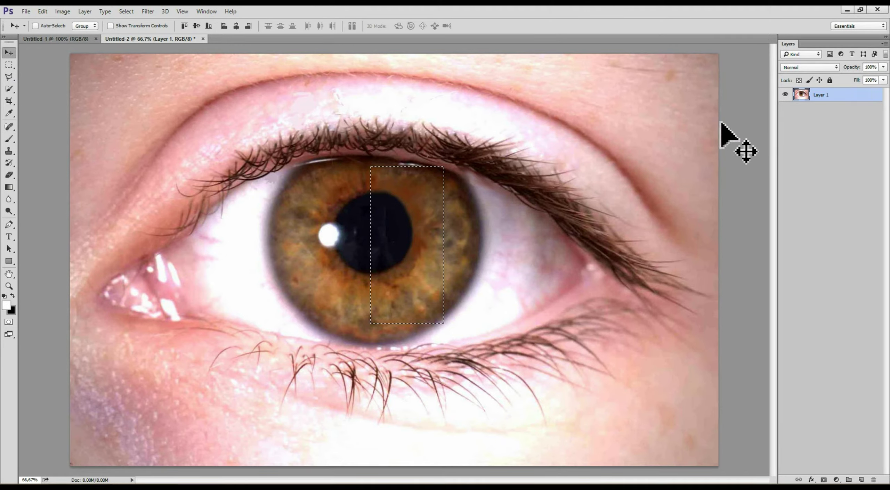
key("ctrl+j")
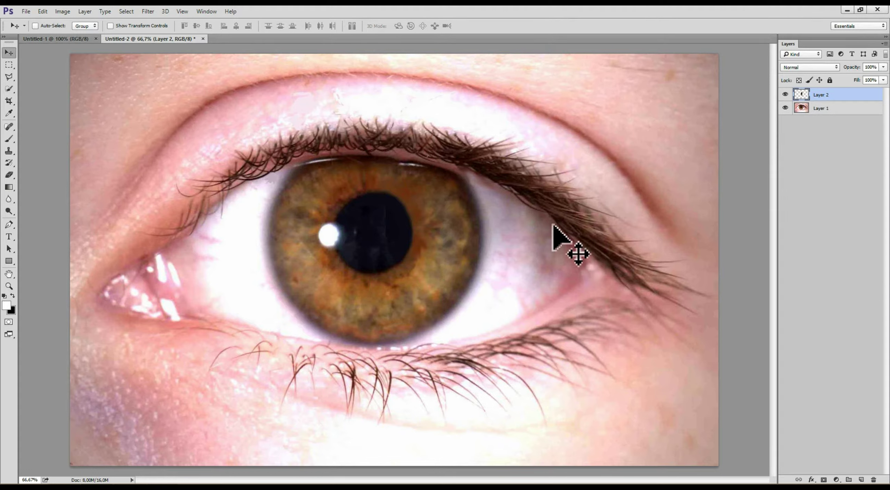
Move the copied iris strip on Layer 2 over the iris's left half.
left_click_drag(484, 267, 687, 201)
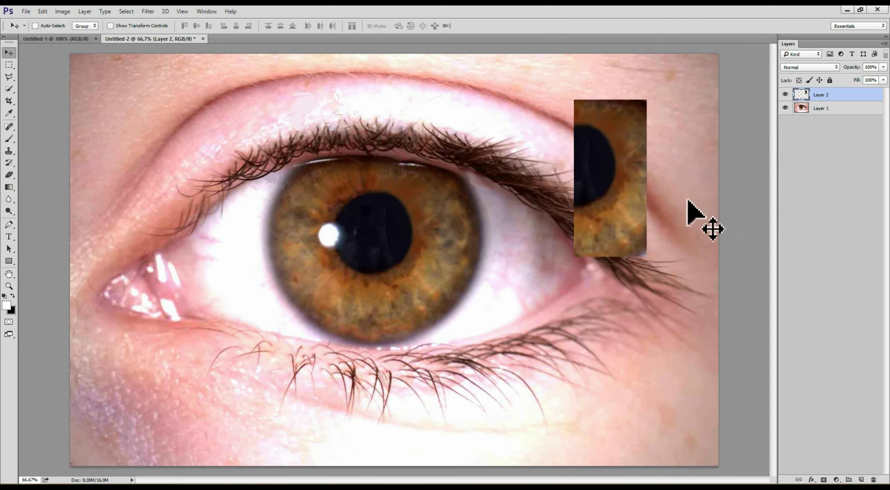
left_click_drag(676, 199, 490, 221)
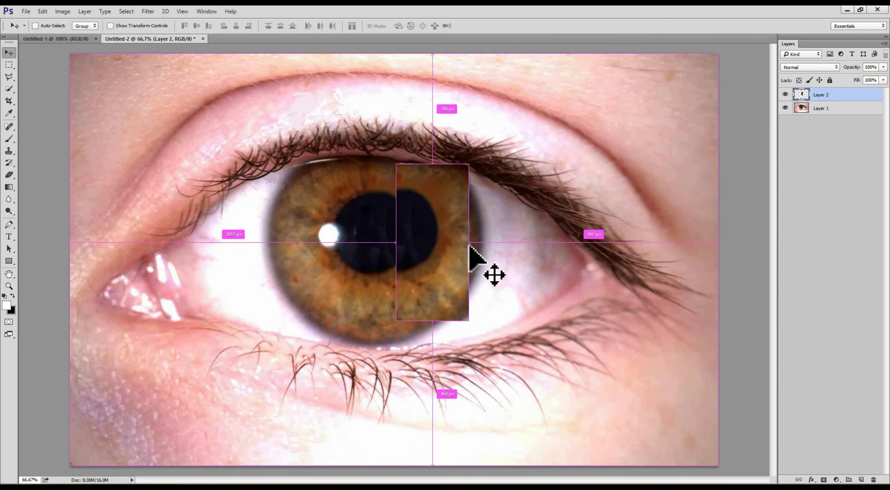
mouse_move(490, 221)
left_mouse_down()
mouse_move(476, 263)
mouse_move(370, 259)
left_mouse_up()
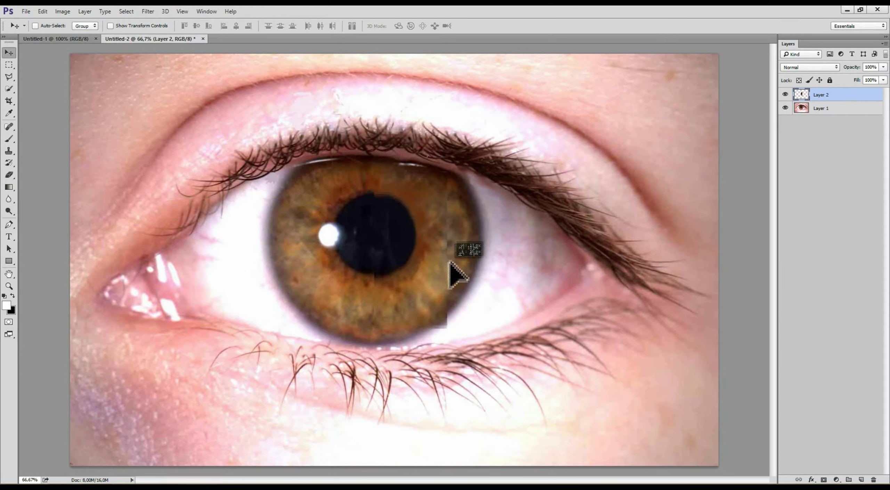
left_click_drag(371, 259, 370, 259)
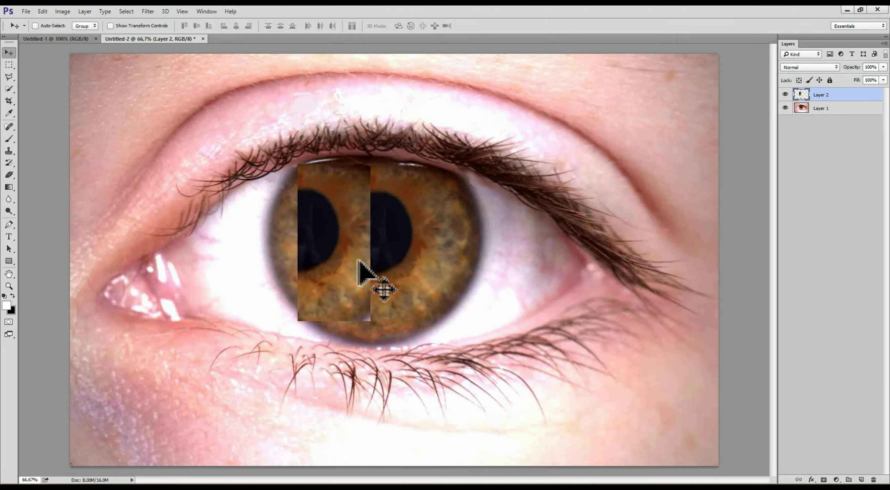
Flip the strip horizontally and align it to mirror the iris's right side.
key("ctrl+t")
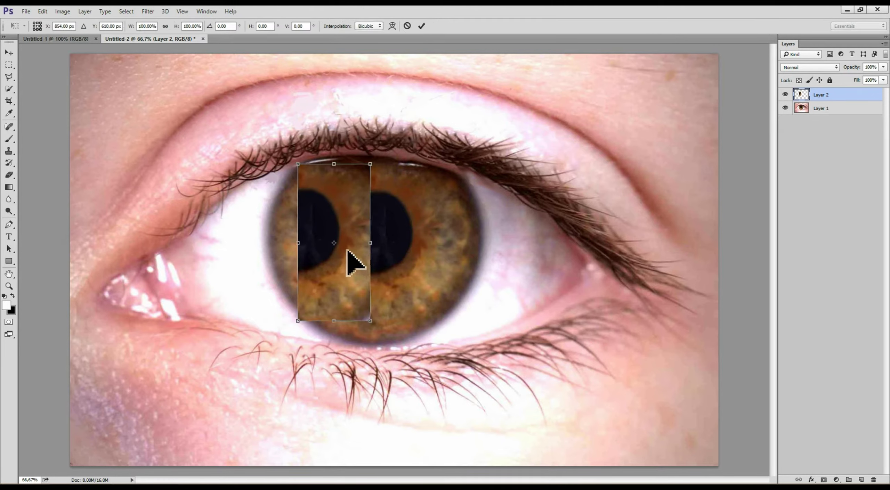
right_click(348, 252)
left_click(379, 371)
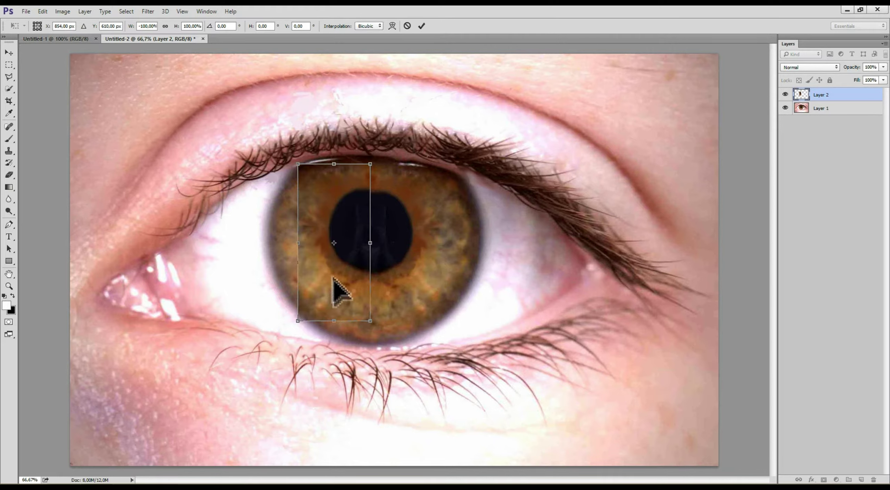
left_click_drag(344, 288, 348, 281)
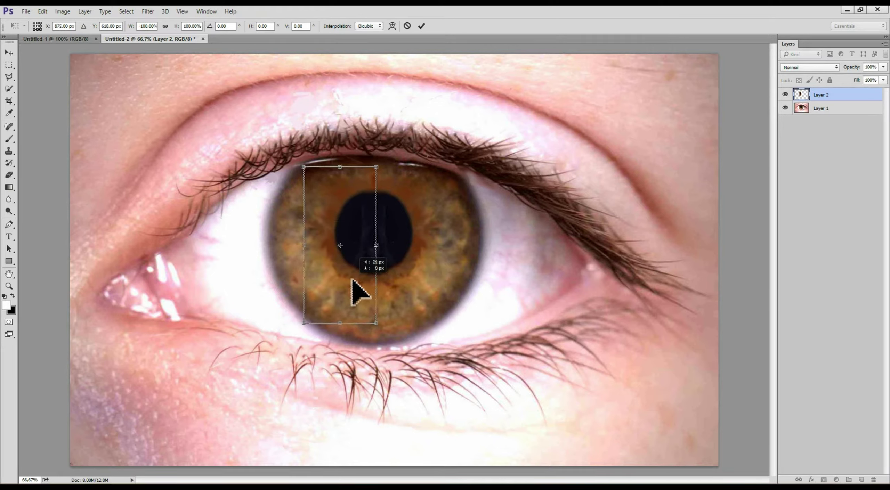
key("Return")
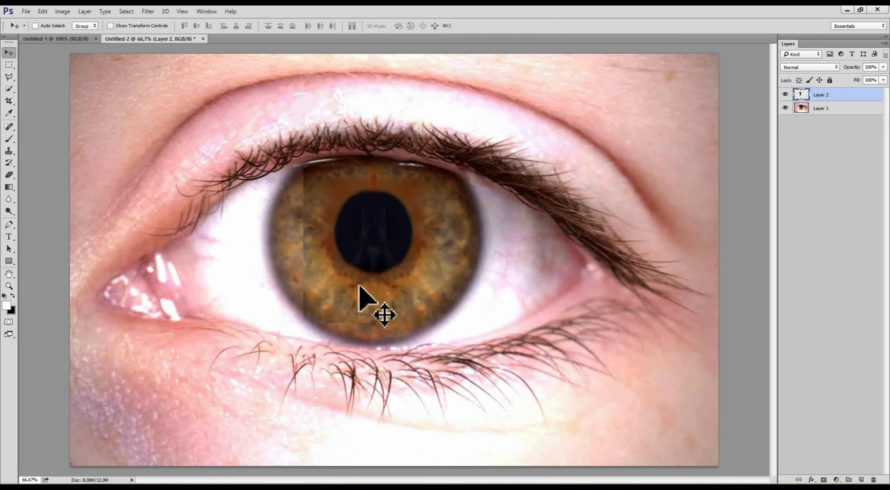
left_click_drag(359, 286, 360, 287)
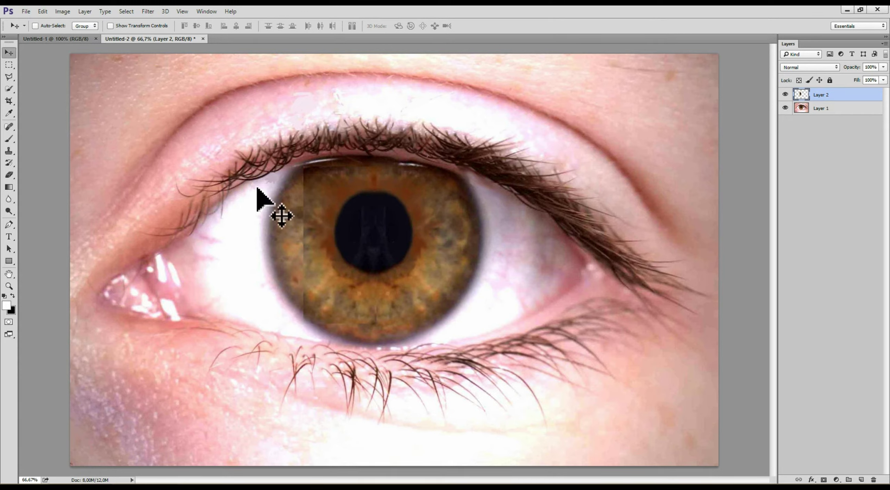
Set a hard round 434 px eraser tip, then a hard 345 px brush.
key("e")
right_click(223, 174)
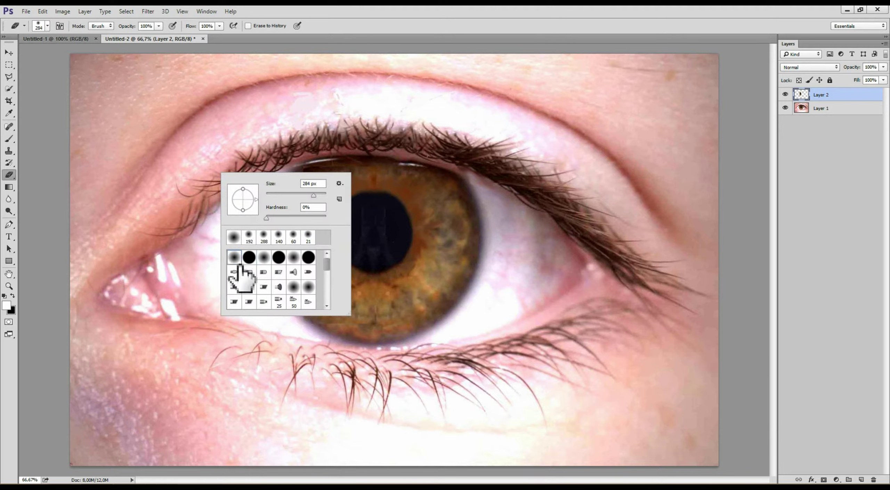
left_click(254, 259)
right_click(260, 353, "alt")
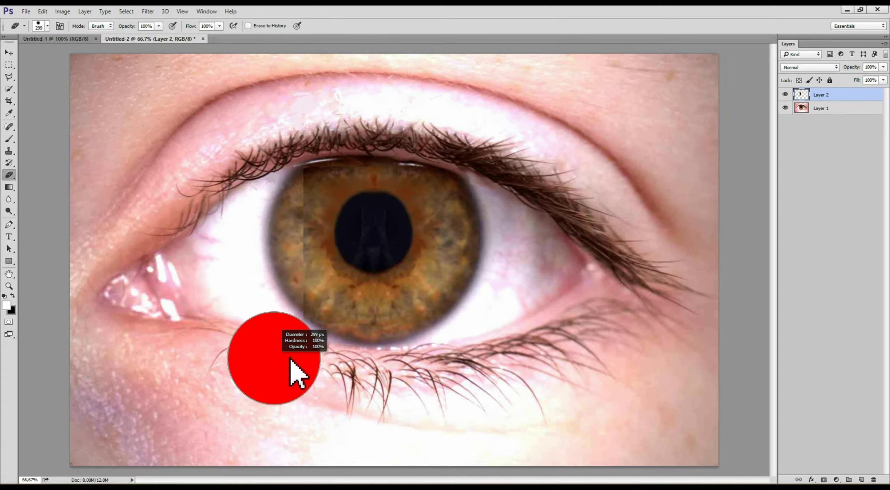
left_click(9, 139)
right_click(133, 103)
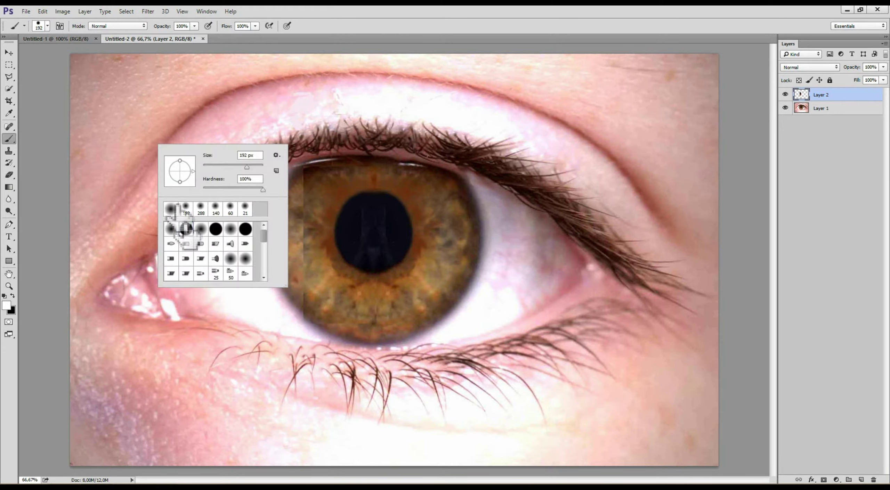
double_click(186, 229)
Paint soft white with a 501 px brush on the tear duct and lid, then undo it.
left_click(141, 136)
right_click(108, 275)
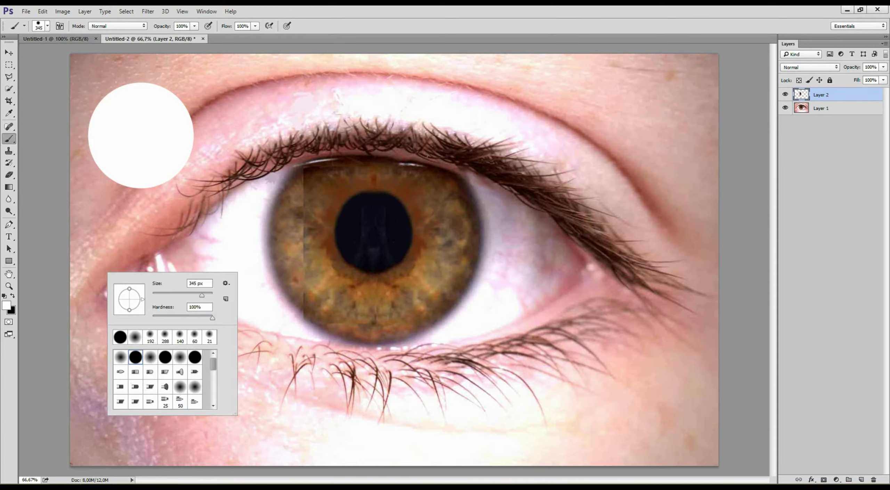
left_click(159, 365)
left_click(147, 276)
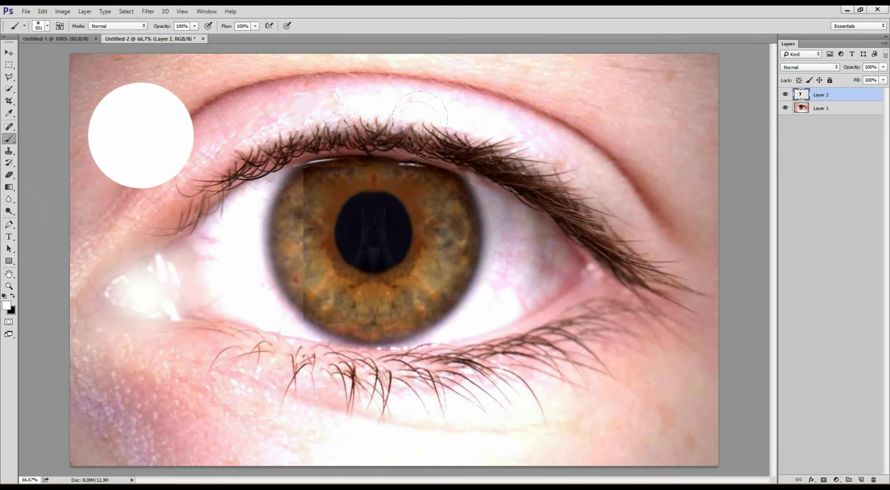
left_click_drag(626, 118, 522, 191)
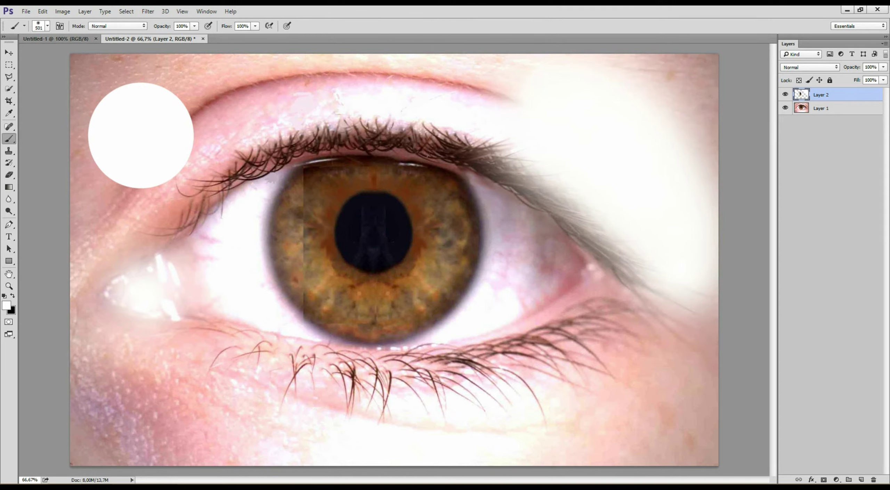
key("ctrl+alt+z")
key("ctrl+alt+z")
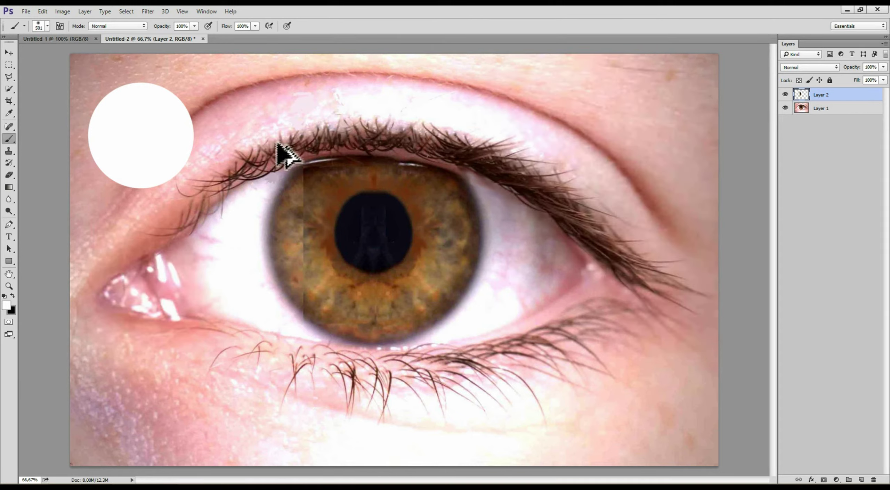
key("ctrl+alt+z")
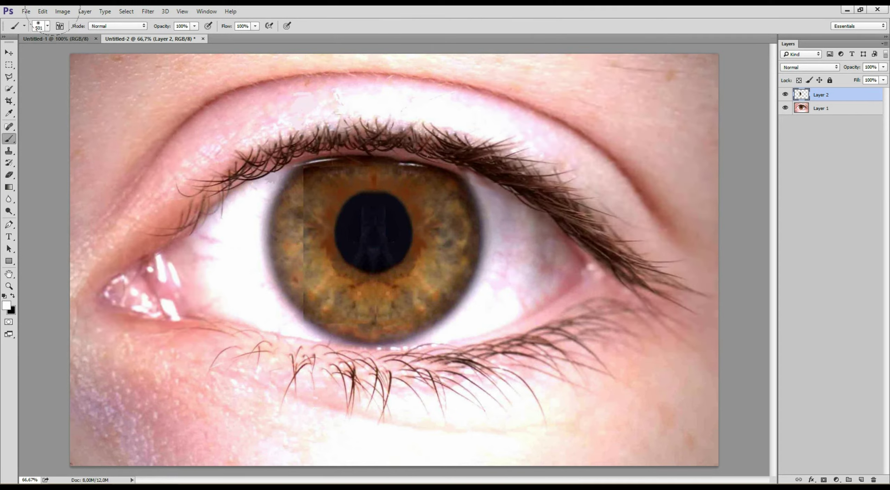
Choose a soft-edged eraser tip and size it to about 166 px.
key("e")
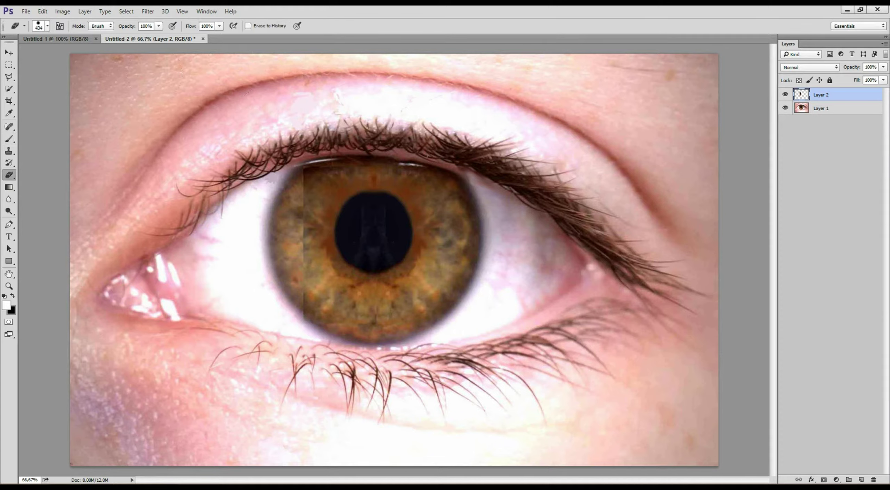
right_click(104, 176)
left_click(101, 244)
left_click_drag(286, 162, 262, 179)
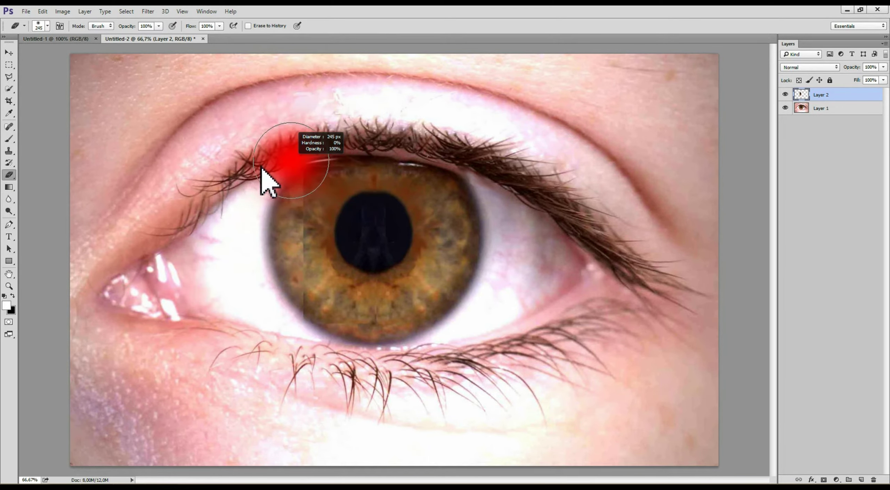
mouse_move(230, 167)
left_mouse_down()
mouse_move(312, 181)
mouse_move(237, 202)
left_mouse_up()
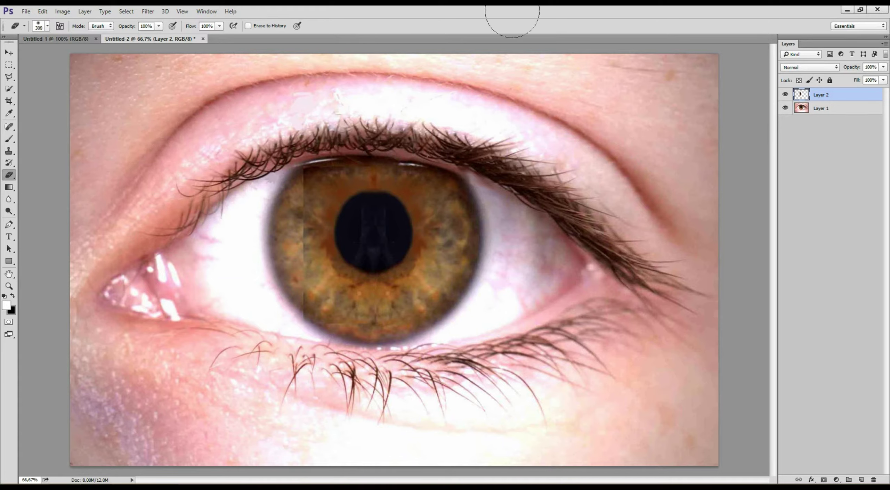
right_click(234, 159)
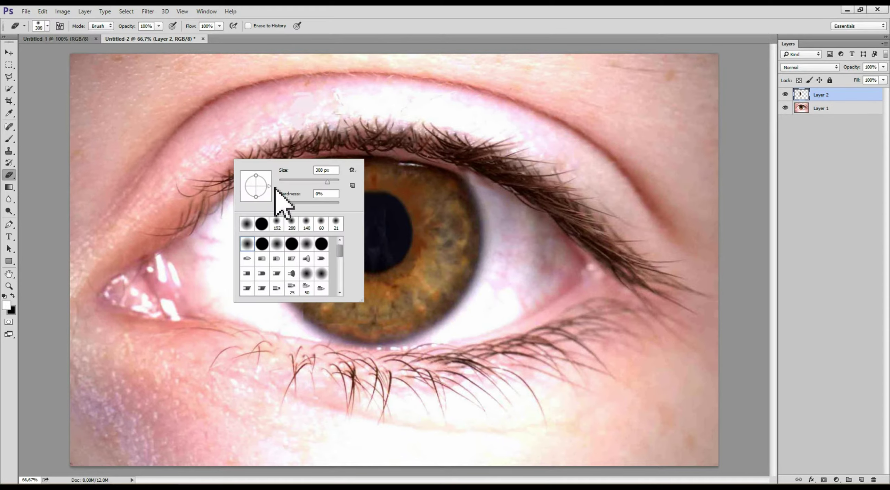
mouse_move(327, 182)
left_mouse_down()
mouse_move(320, 181)
mouse_move(329, 182)
left_mouse_up()
left_click(452, 176)
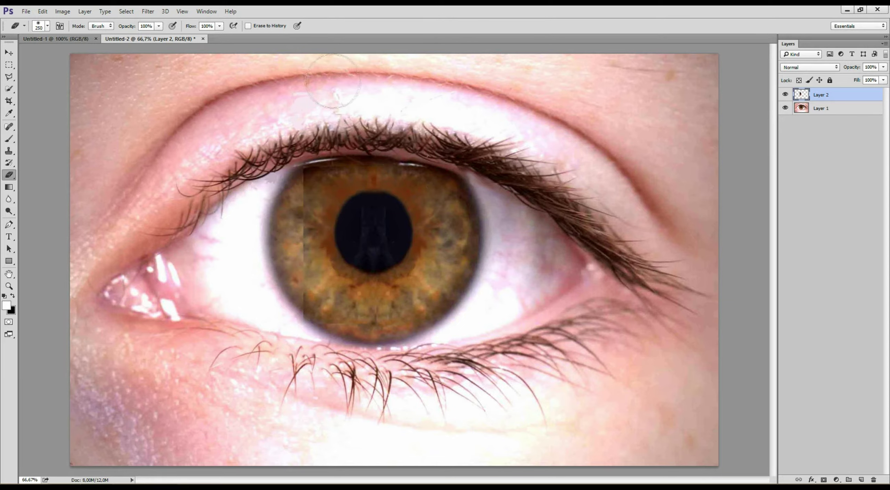
left_click_drag(379, 139, 362, 139)
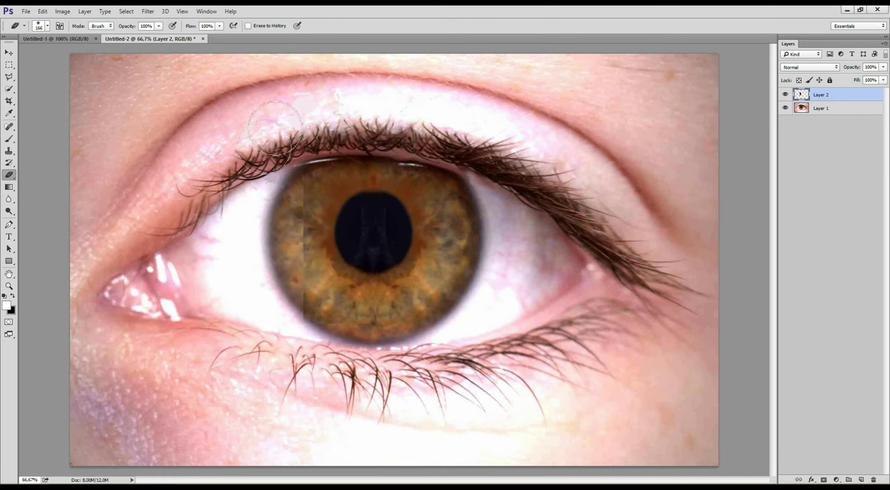
Erase the hard iris seam on Layer 2 with a roughly 76 px soft eraser.
left_click_drag(260, 160, 256, 284)
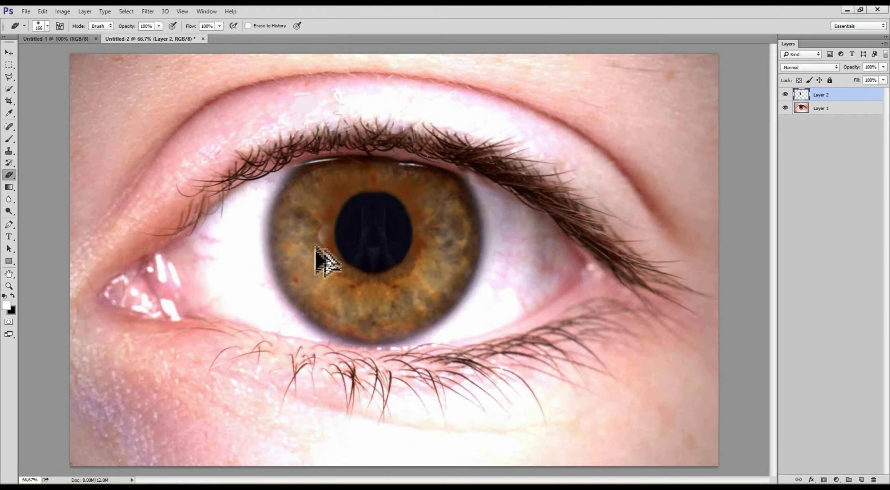
key("ctrl+z")
left_click_drag(299, 241, 291, 240)
right_click(292, 240)
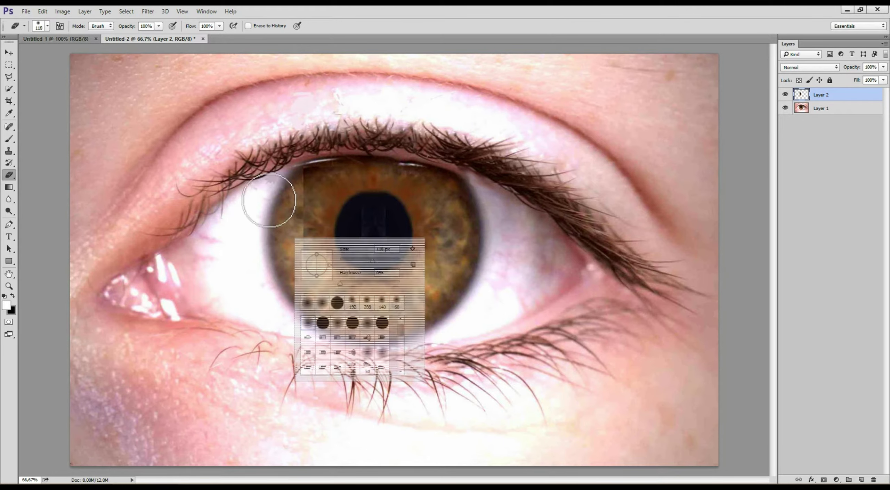
left_click_drag(290, 265, 391, 162)
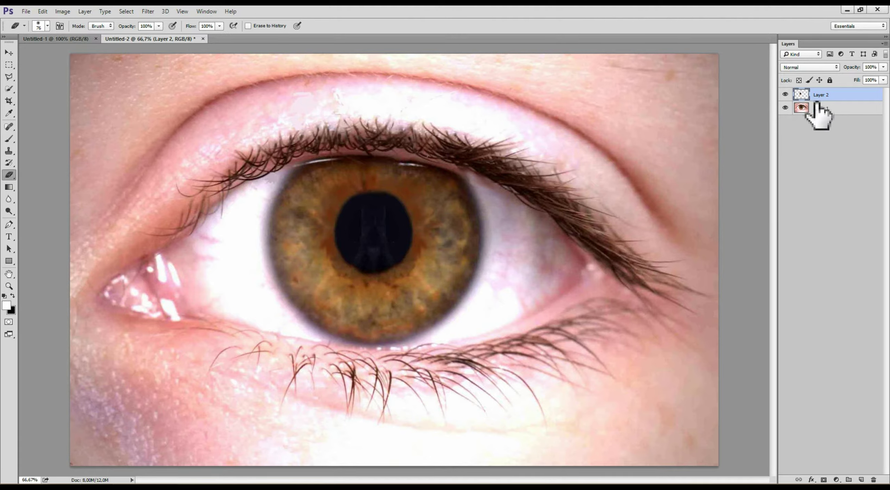
Hide Layer 2 to check the blend, then select both Layer 1 and Layer 2.
left_click(787, 94)
left_click(817, 109, "ctrl")
left_click(831, 106, "ctrl")
left_click(833, 108, "ctrl")
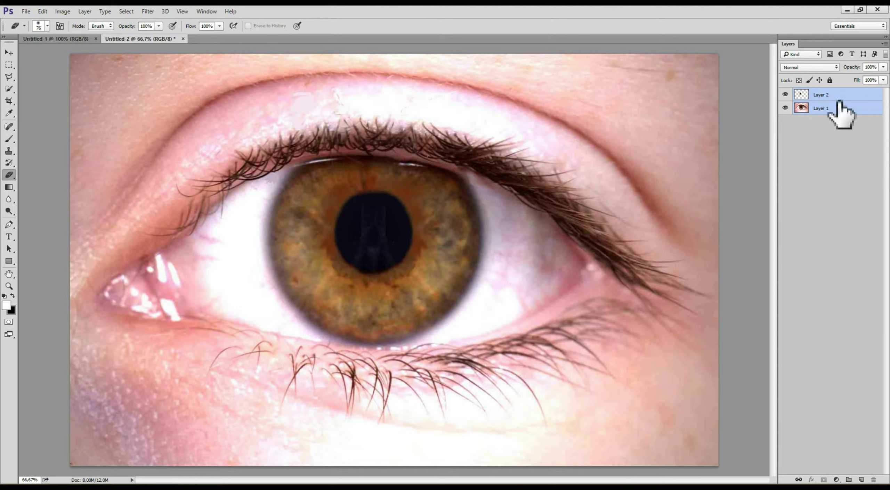
Merge Layer 1 and Layer 2 with Ctrl+E into a single Layer 2.
right_click(831, 100)
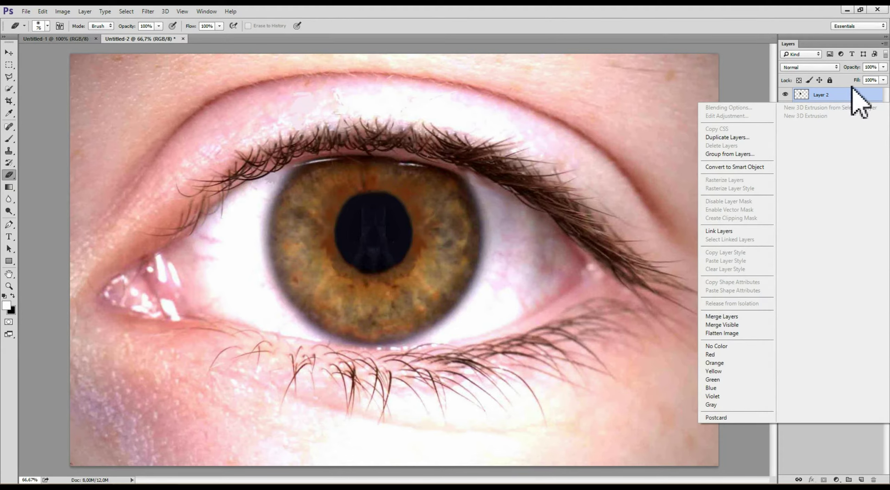
left_click(748, 317)
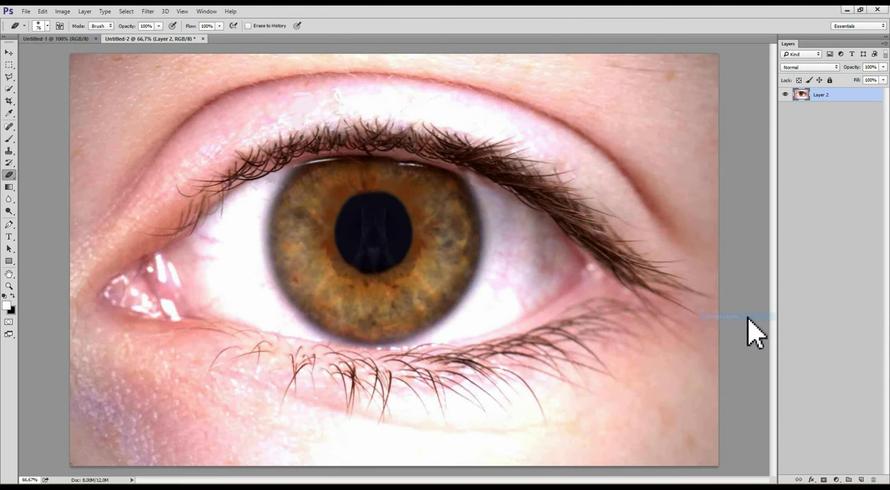
key("ctrl+z")
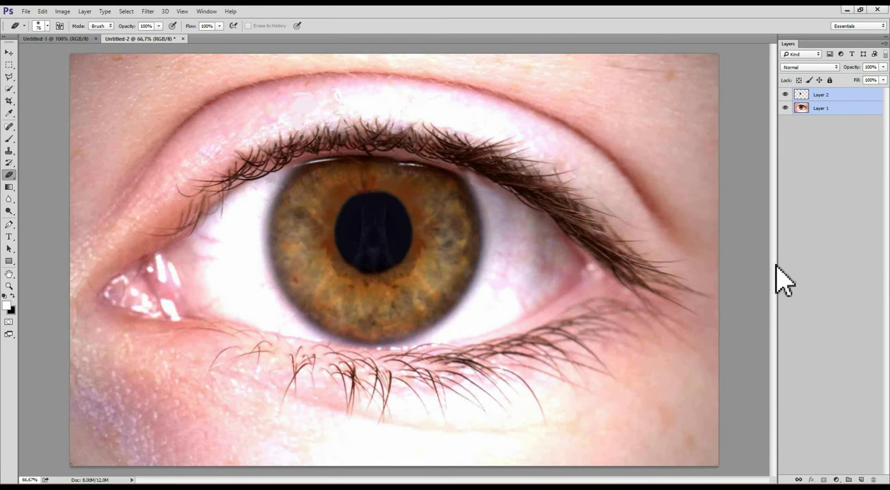
key("ctrl+e")
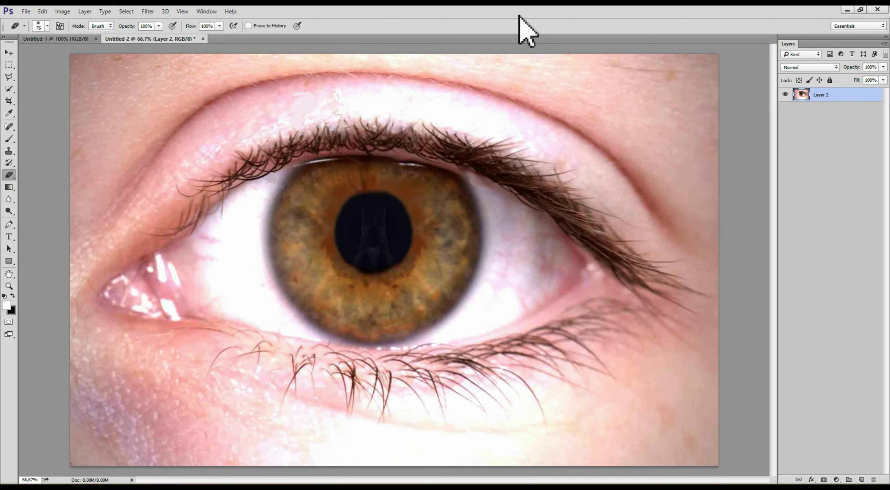
left_click(151, 11)
mouse_move(126, 11)
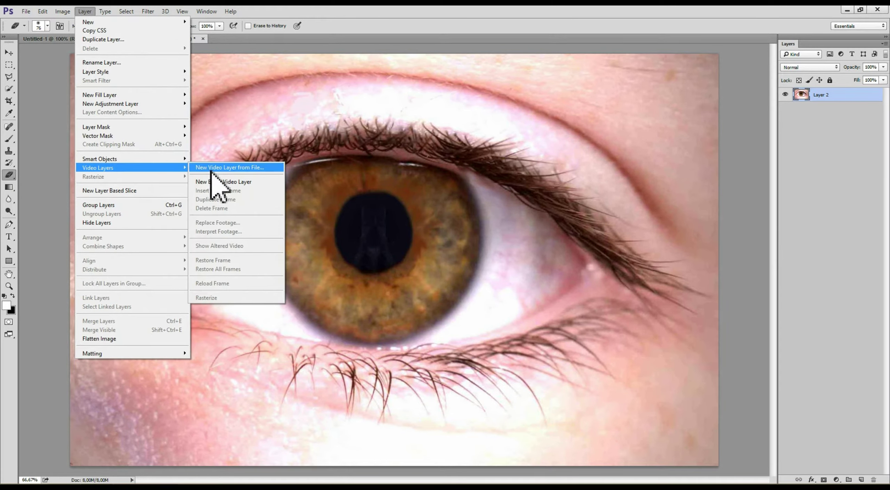
mouse_move(101, 159)
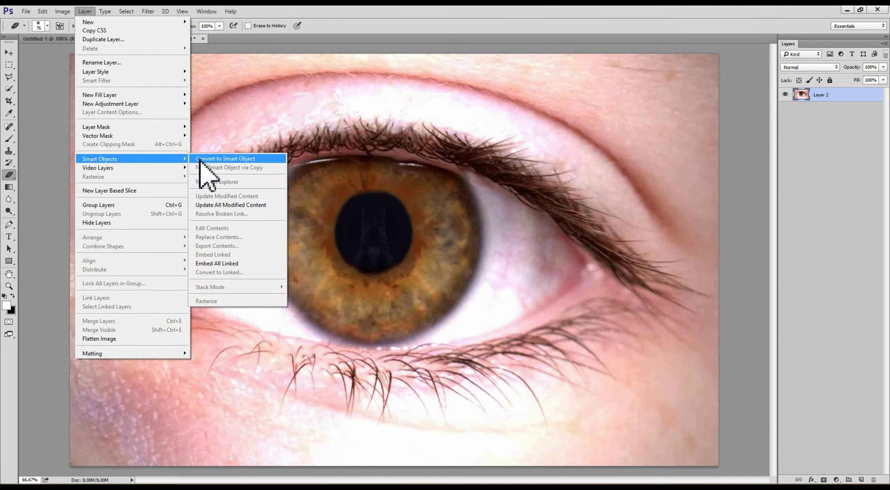
Convert the merged Layer 2 into a smart object via Layer > Smart Objects.
left_click(200, 160)
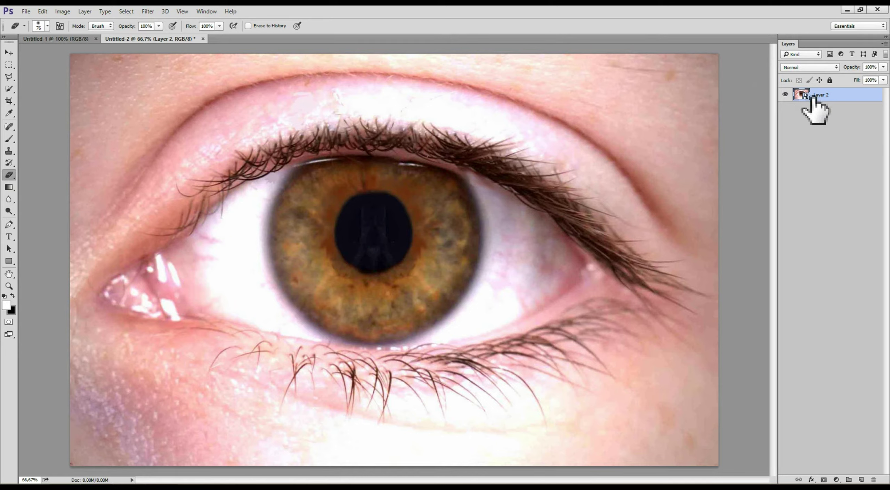
mouse_move(814, 100)
left_mouse_down()
mouse_move(662, 102)
mouse_move(472, 150)
mouse_move(815, 148)
left_mouse_up()
mouse_move(803, 100)
left_mouse_down()
mouse_move(492, 198)
mouse_move(100, 189)
mouse_move(54, 473)
left_mouse_up()
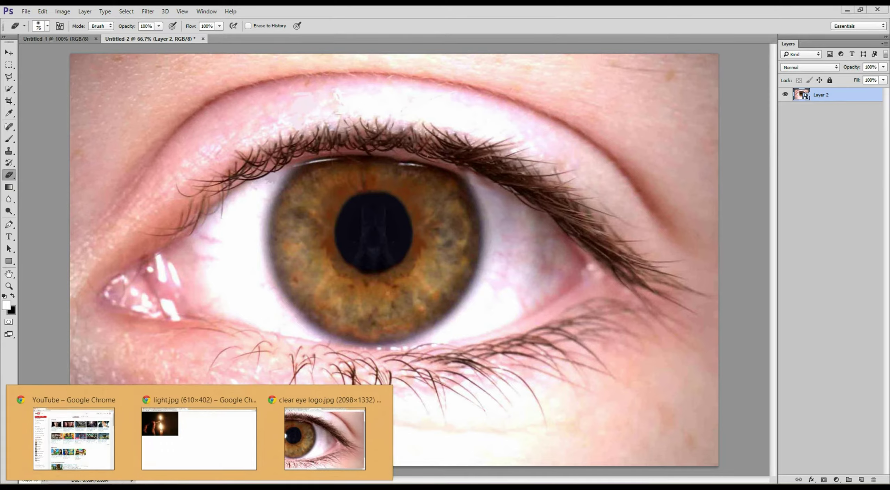
mouse_move(54, 473)
left_mouse_down()
mouse_move(363, 168)
mouse_move(104, 463)
mouse_move(86, 444)
left_mouse_up()
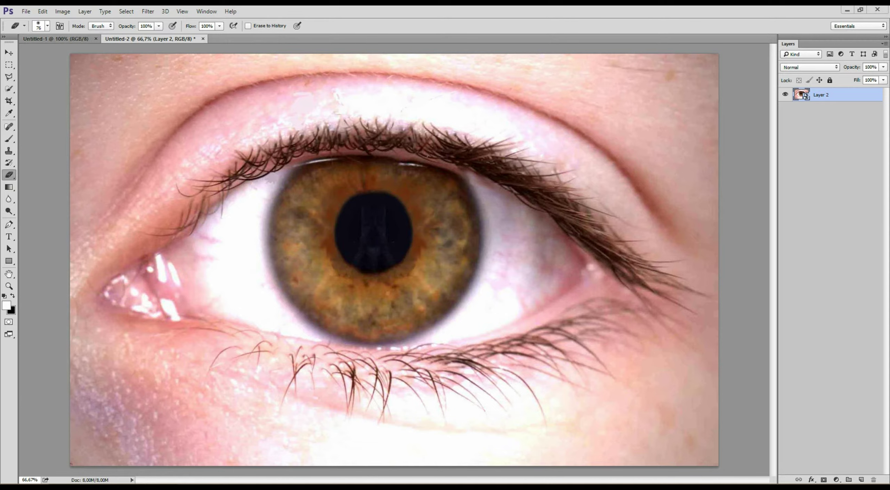
Create a new default document and paste the building photo into it.
left_click(26, 11)
key("Return")
key("ctrl+v")
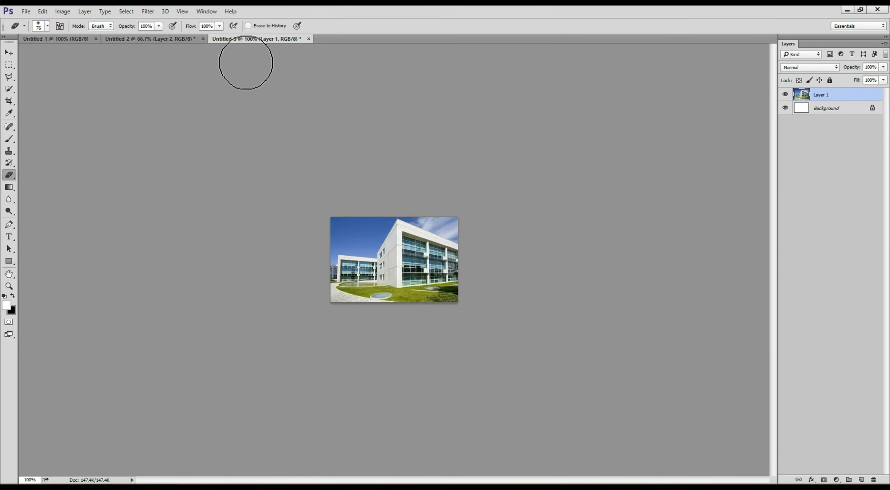
Preview a Gaussian Blur at radius 29,1 then 66,4, and cancel it.
left_click(157, 11)
mouse_move(206, 118)
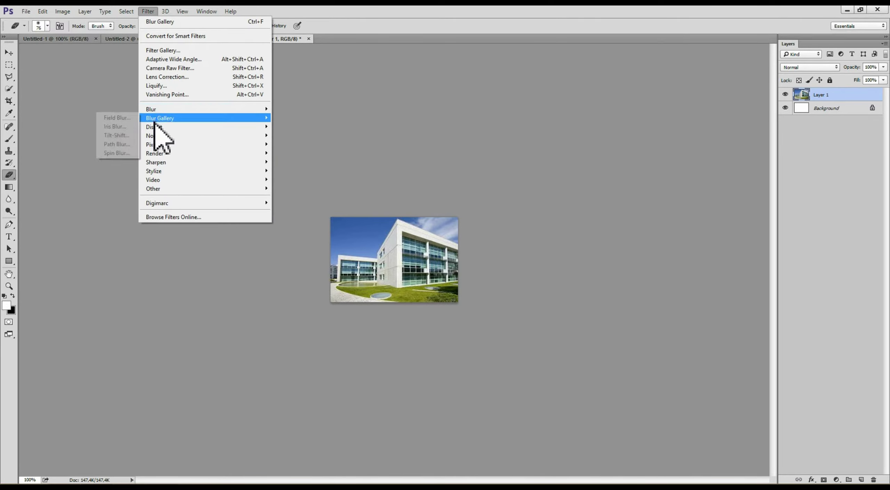
left_click(111, 144)
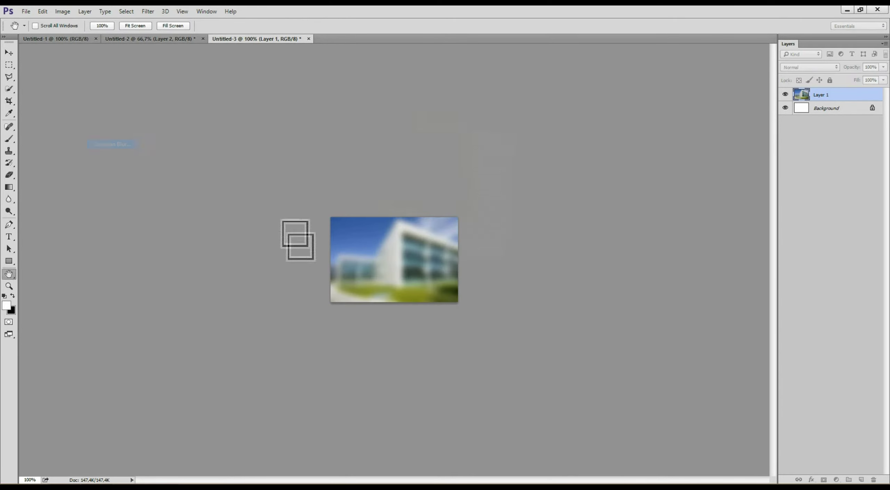
left_click_drag(413, 259, 431, 259)
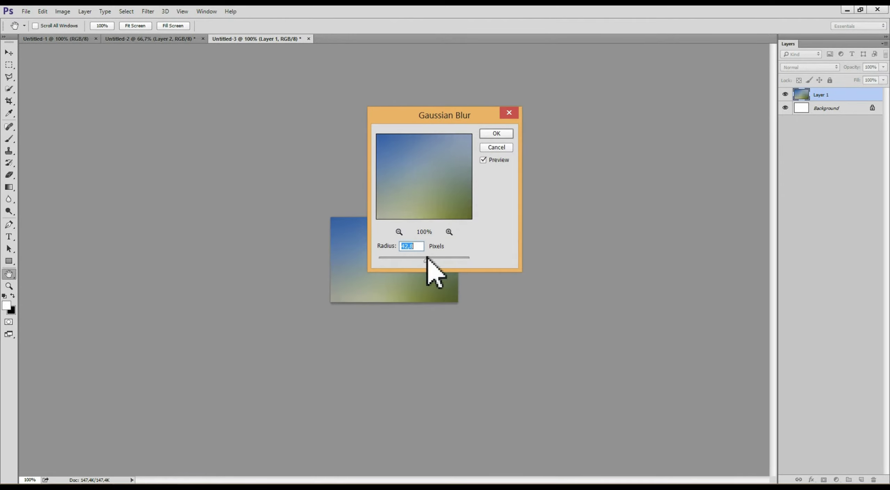
left_click_drag(393, 115, 236, 105)
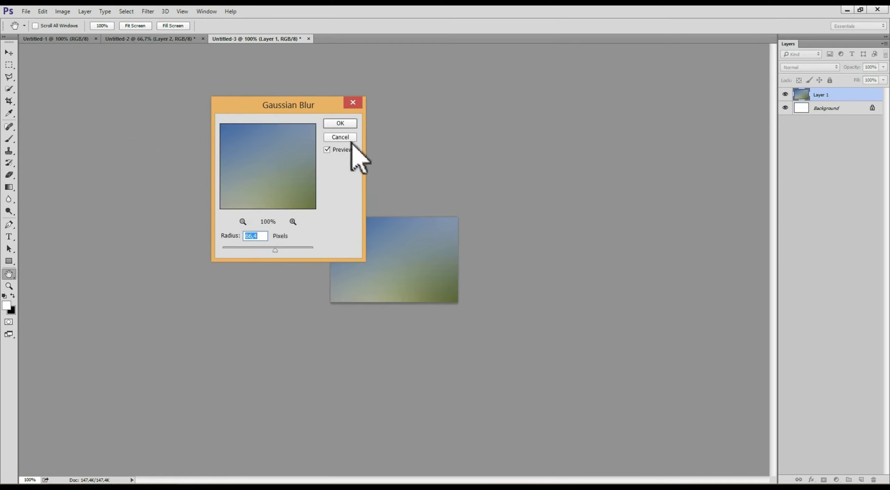
left_click(344, 137)
left_click(149, 11)
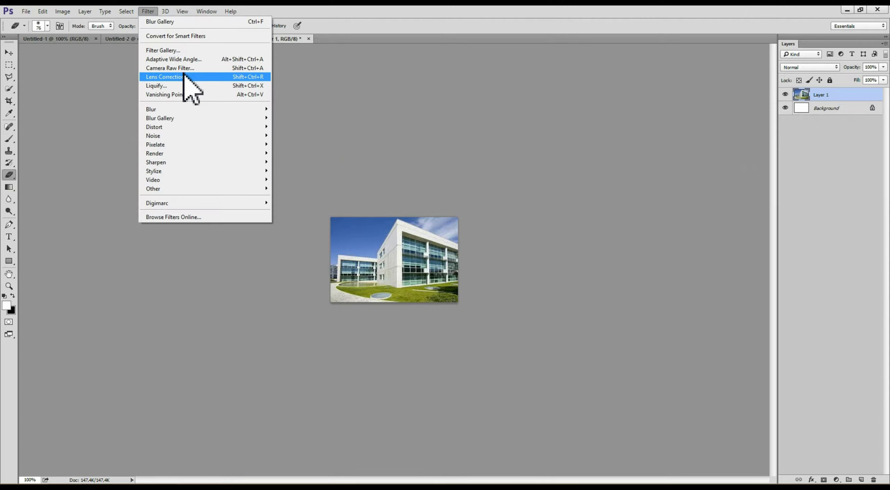
In the Filter Gallery, preview Ocean Ripple and Glass distortions on the photo.
left_click(187, 51)
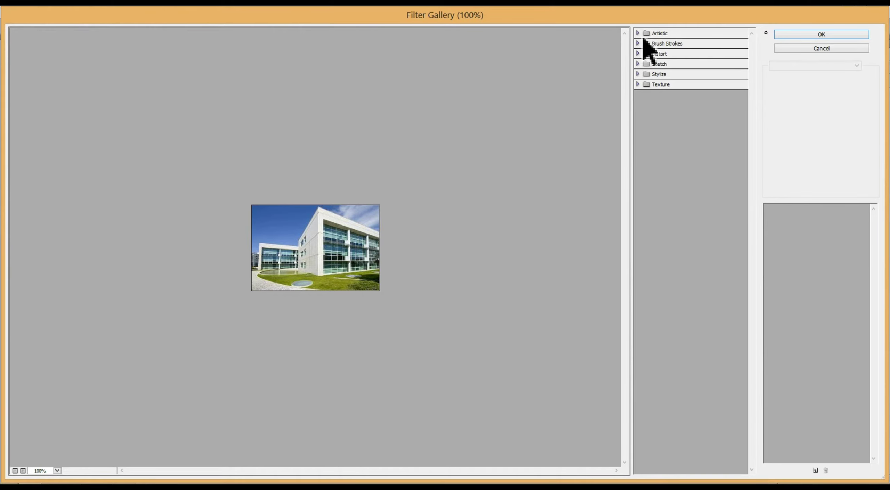
left_click(642, 34)
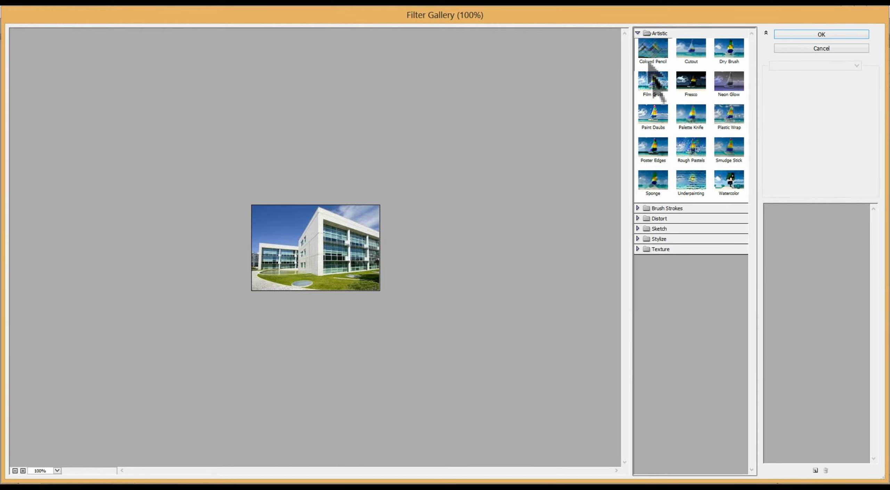
left_click(638, 208)
left_click(638, 328)
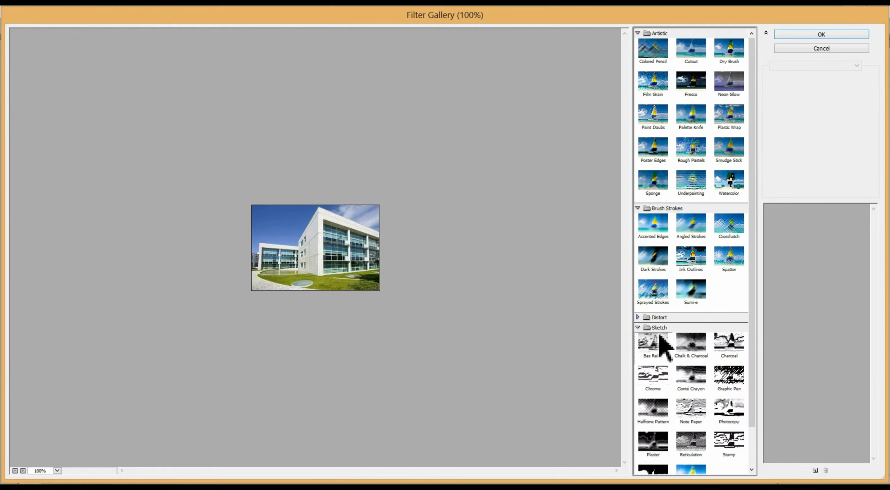
left_click(642, 318)
left_click(691, 335)
left_click(725, 337)
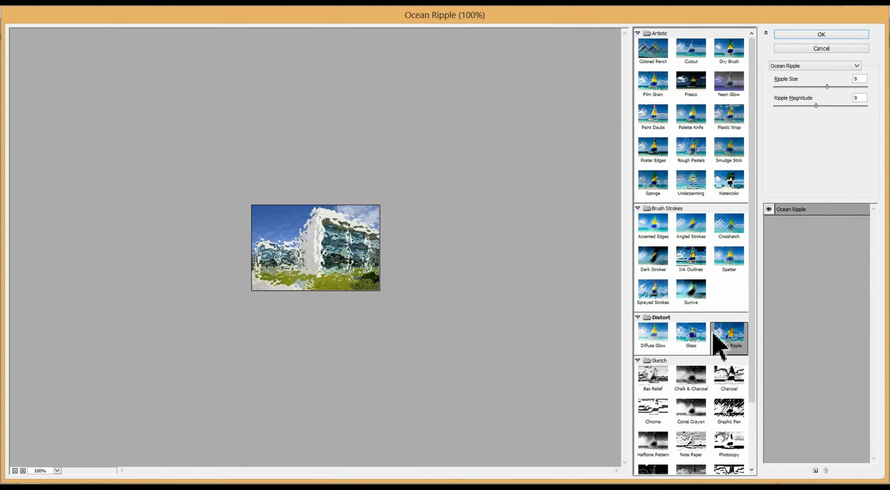
Preview the Watercolor, Neon Glow, Plastic Wrap and Palette Knife effects.
left_click(727, 185)
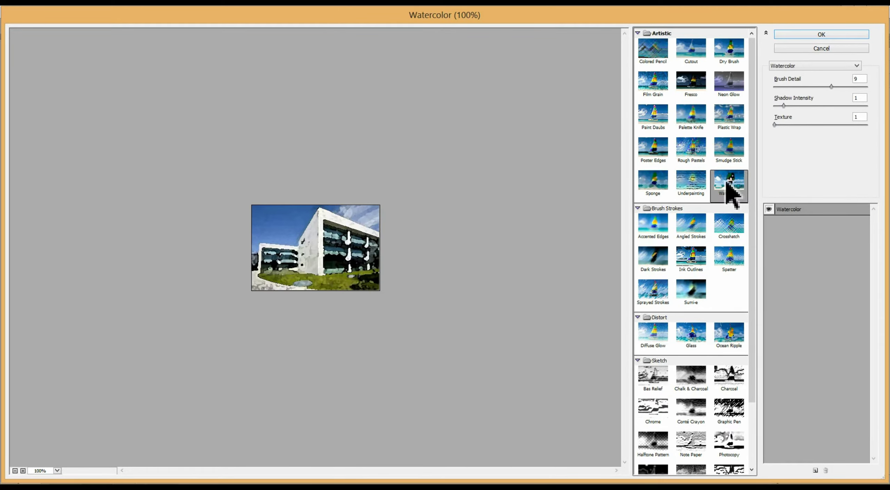
left_click(720, 99)
left_click(720, 115)
left_click(700, 135)
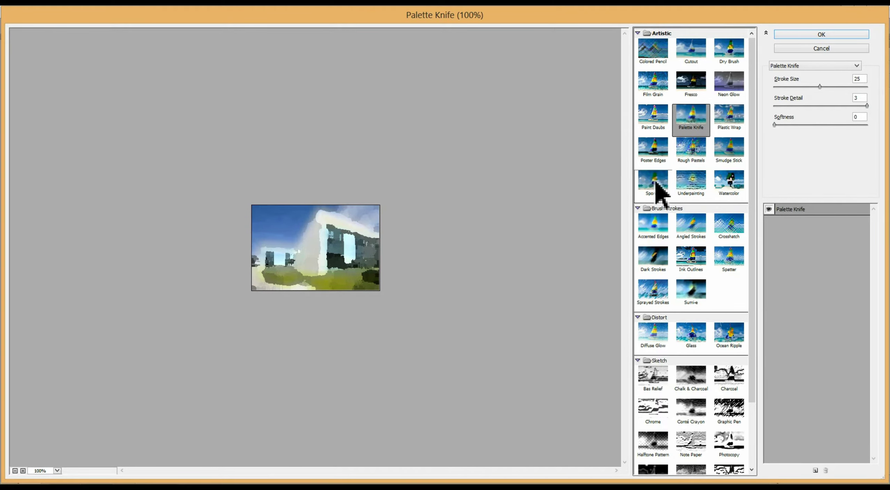
Preview Ink Outlines and Accented Edges, then close the gallery without applying any filter.
scroll(665, 278, "down", 2)
scroll(644, 463, "down", 1)
scroll(647, 449, "up", 1)
scroll(649, 460, "down", 1)
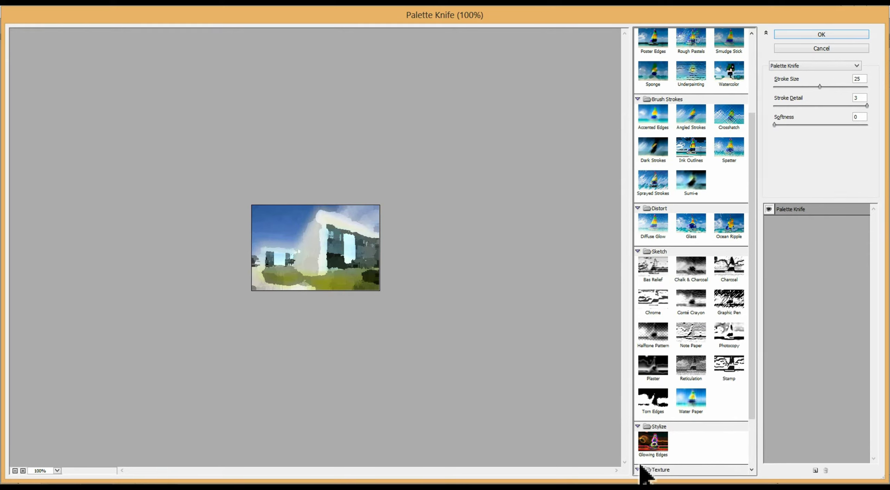
left_click(689, 146)
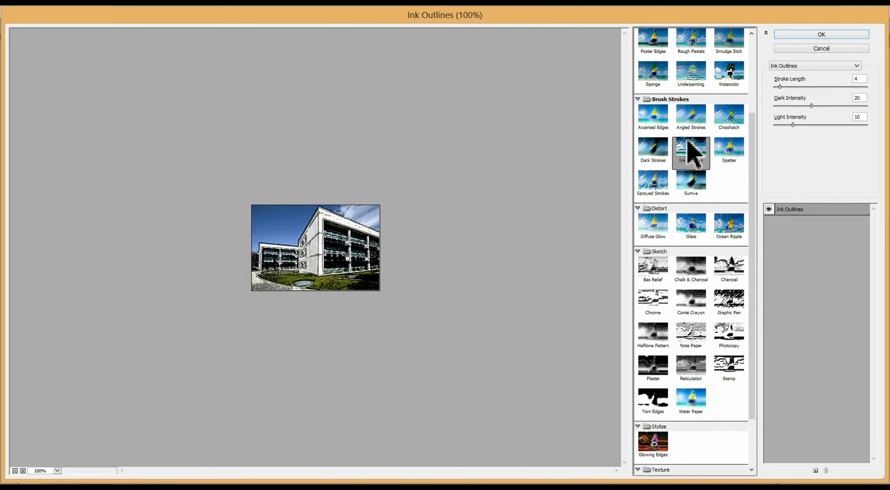
left_click(665, 132)
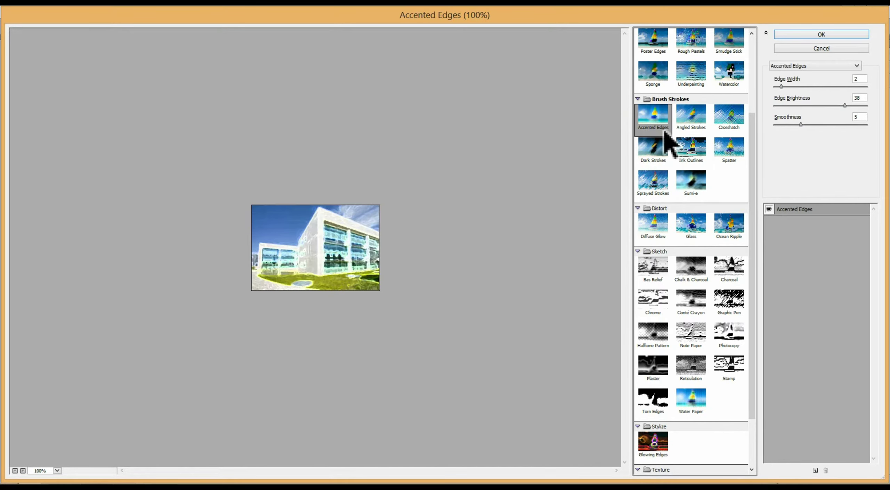
left_click(804, 49)
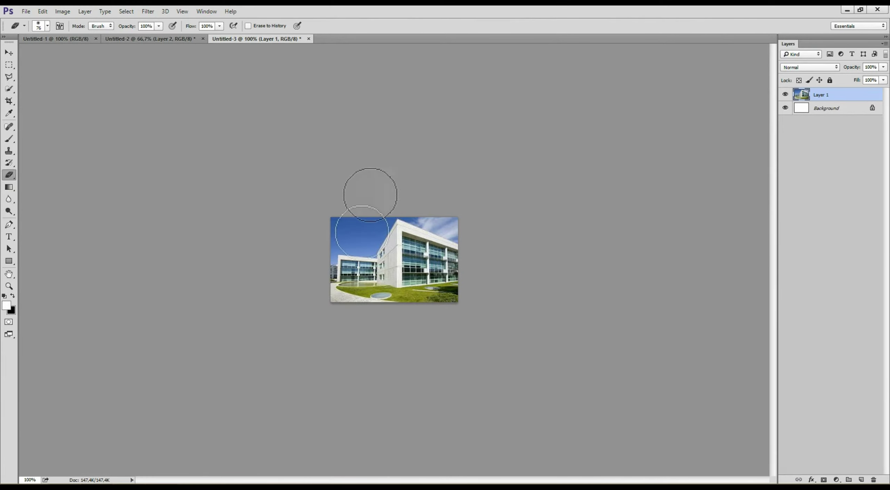
Keep the document open and apply a 9,4 px Gaussian Blur to the building photo.
left_click(308, 39)
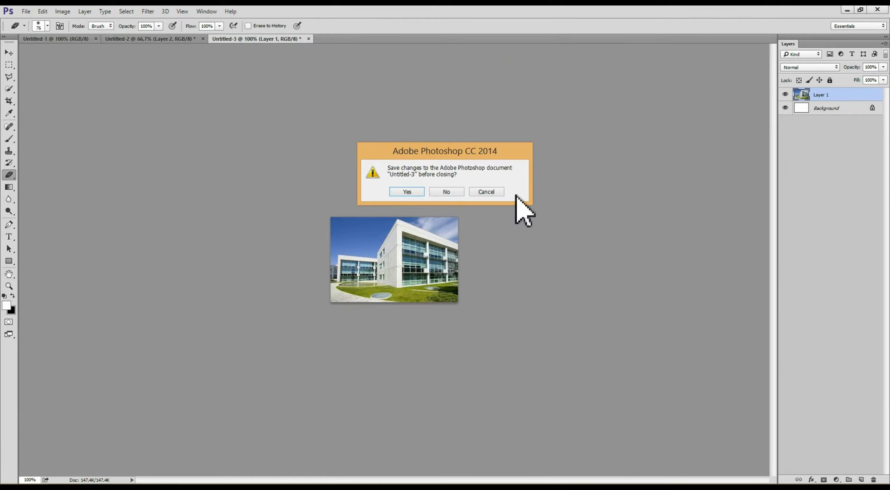
key("Escape")
left_click(148, 11)
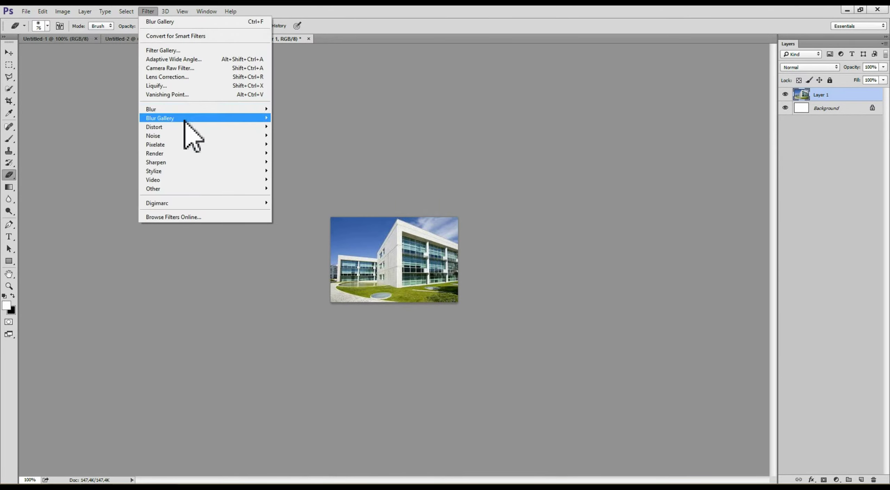
mouse_move(160, 109)
left_click(115, 143)
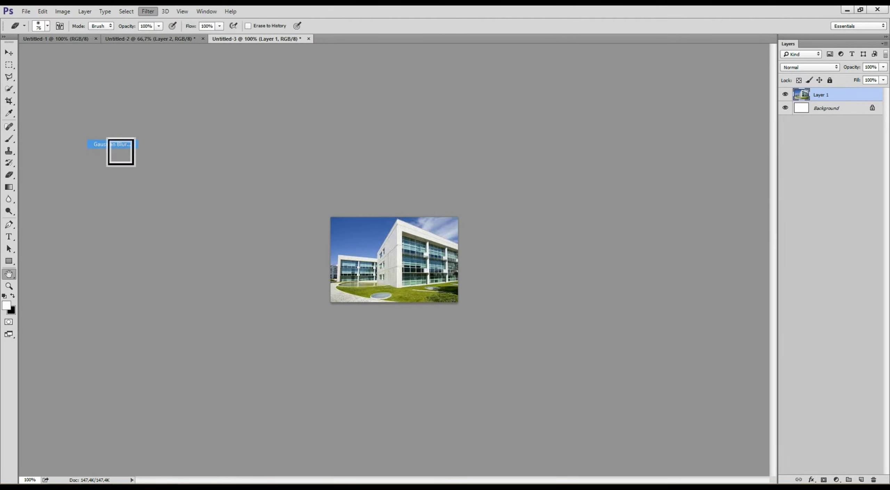
left_click_drag(251, 250, 258, 250)
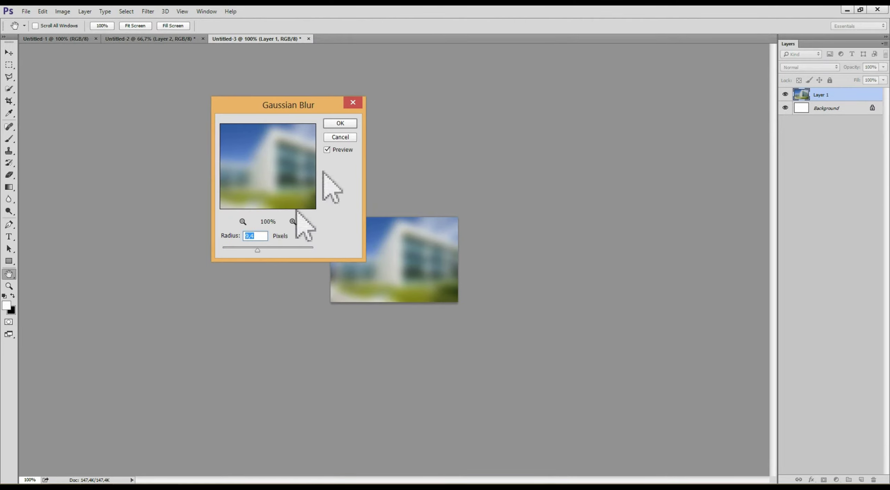
left_click(341, 124)
key("e")
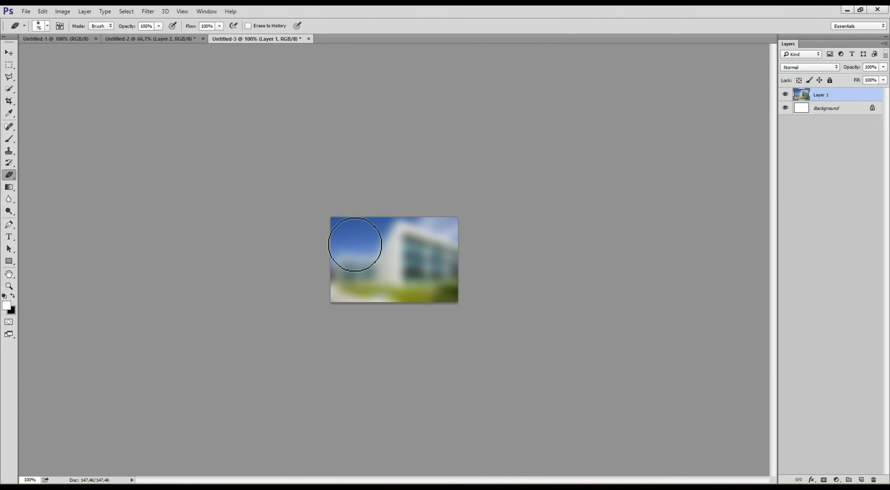
key("b")
right_click(363, 246, "alt")
left_click_drag(336, 257, 451, 273)
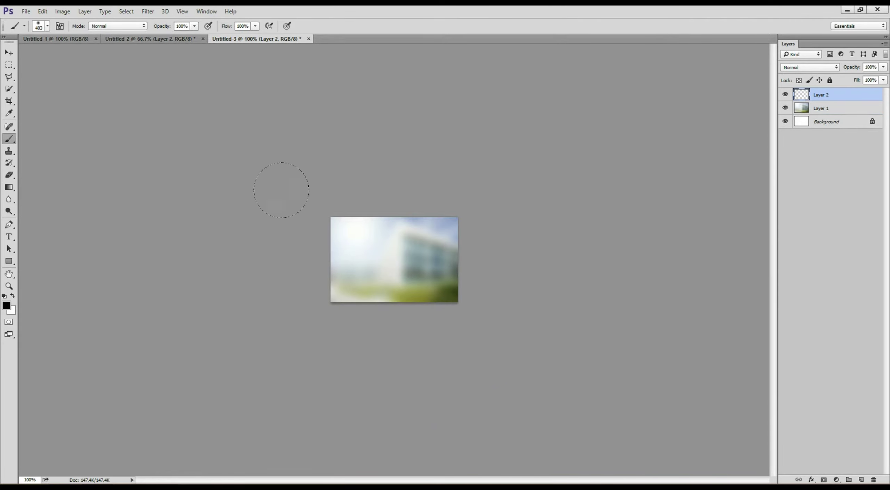
key("v")
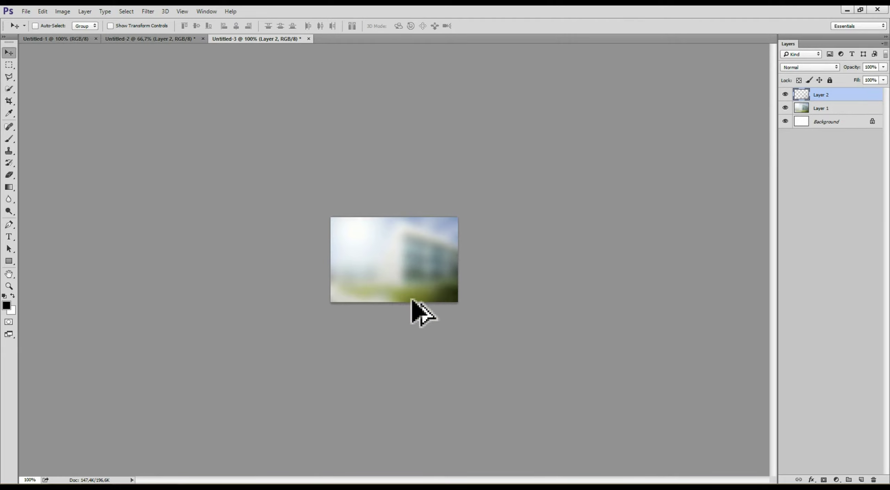
key("Delete")
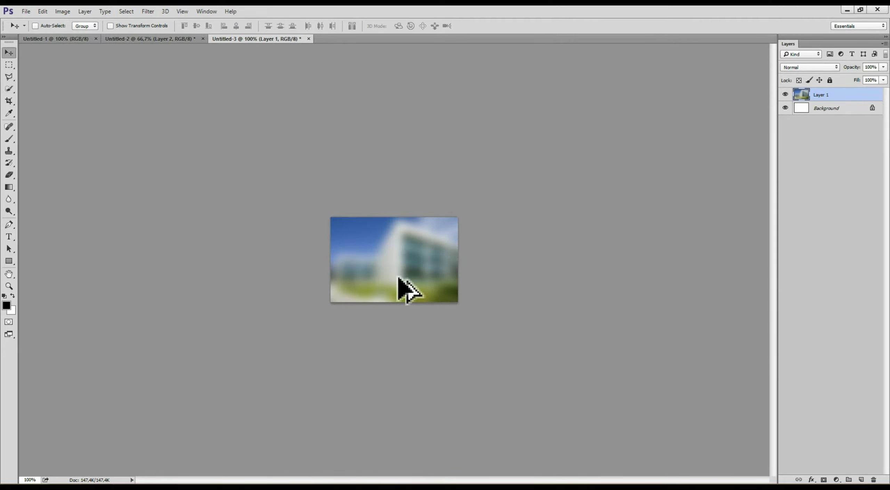
Apply a light Gaussian Blur of radius 2,3 px to the building photo.
left_click(148, 11)
mouse_move(151, 109)
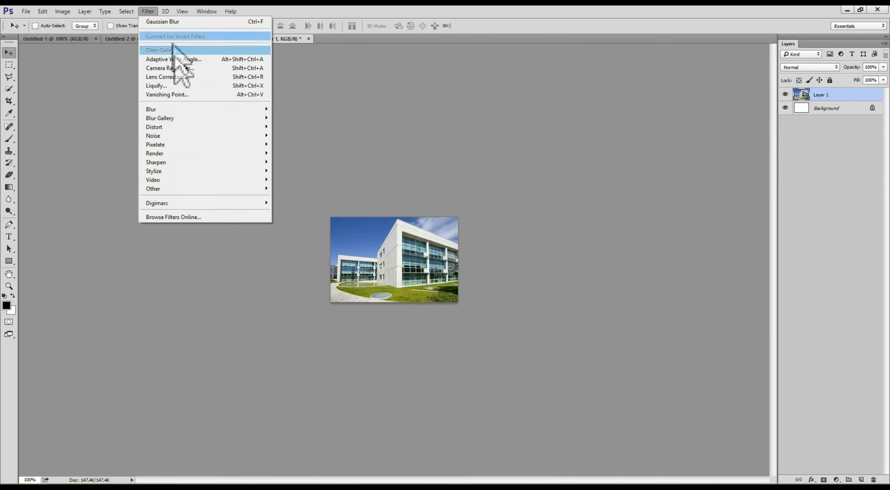
left_click(105, 144)
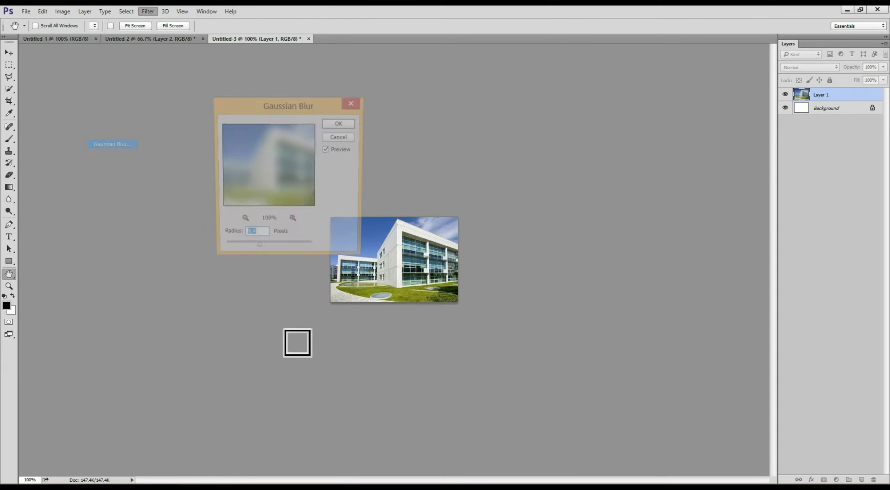
left_click(233, 249)
key("Return")
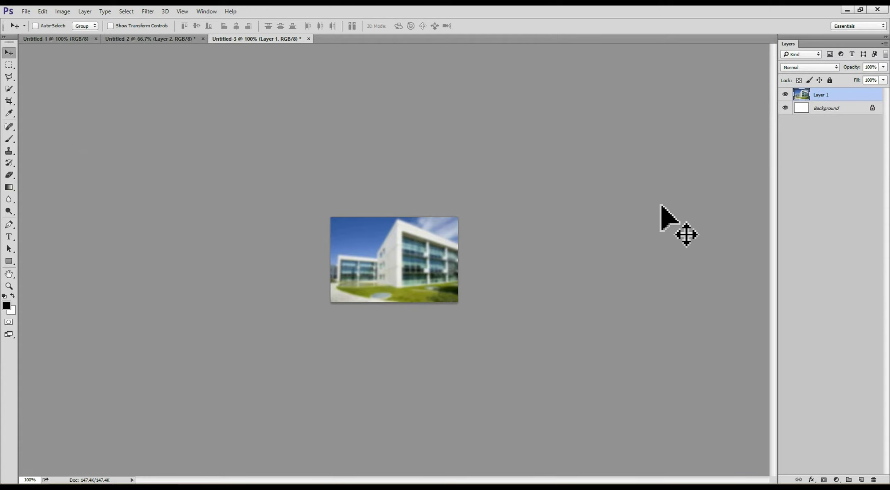
Close the building document without saving and apply a Gaussian Blur smart filter to the eye.
left_click(309, 39)
left_click(452, 193)
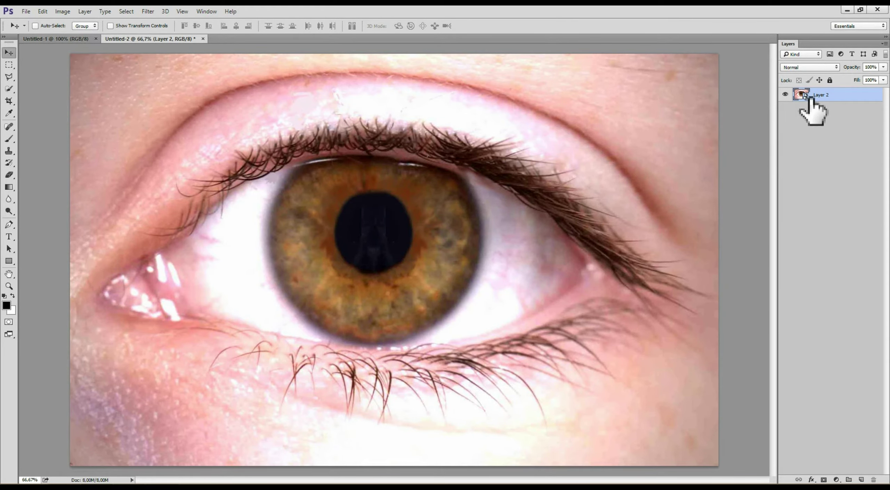
left_click(149, 11)
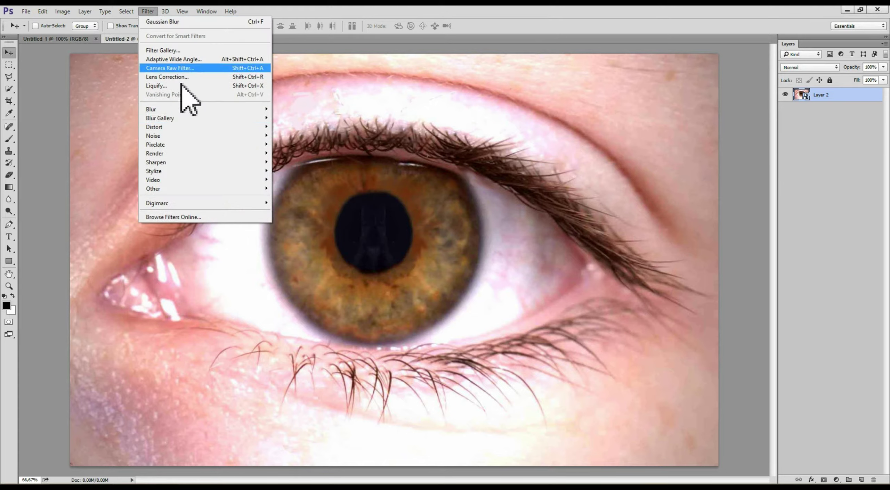
mouse_move(174, 109)
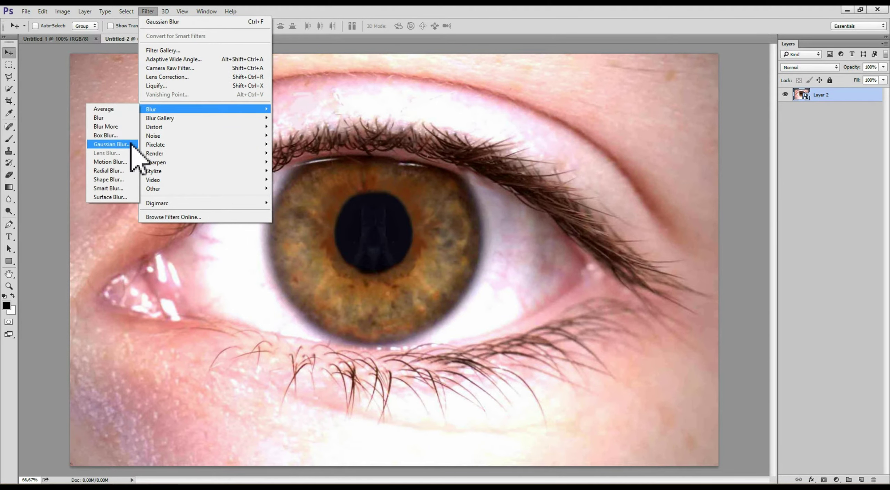
left_click(132, 145)
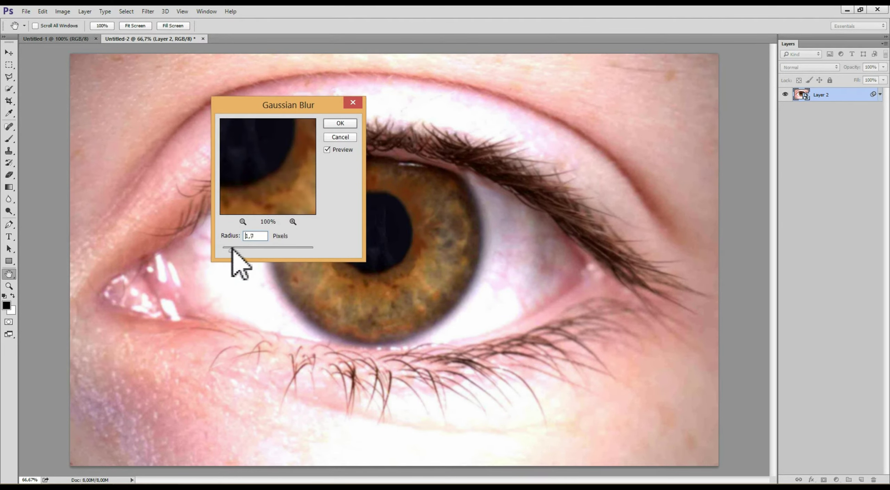
left_click(238, 248)
key("Return")
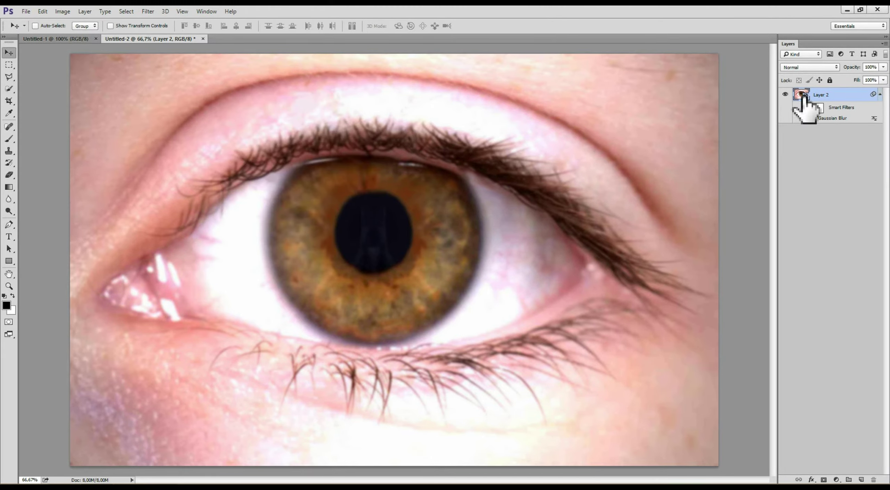
Adjust the smart filter's blur radius to 3,7 pixels and select its filter mask.
double_click(831, 119)
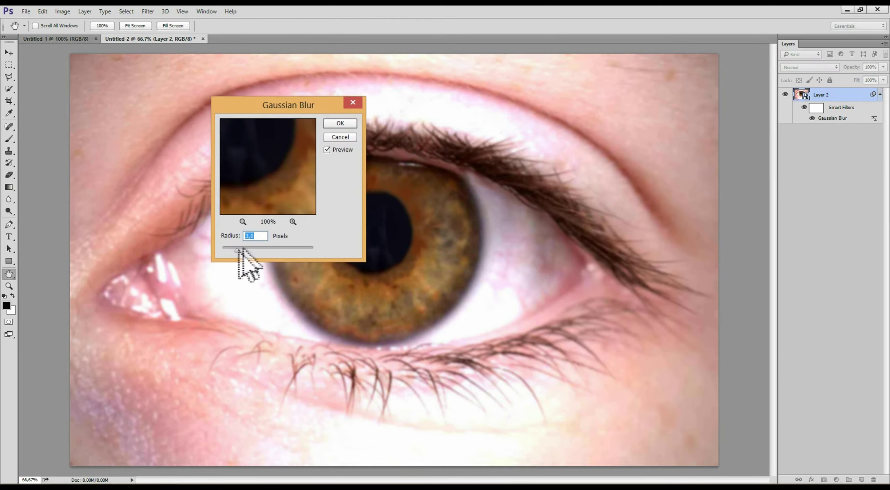
left_click_drag(244, 253, 293, 249)
key("Return")
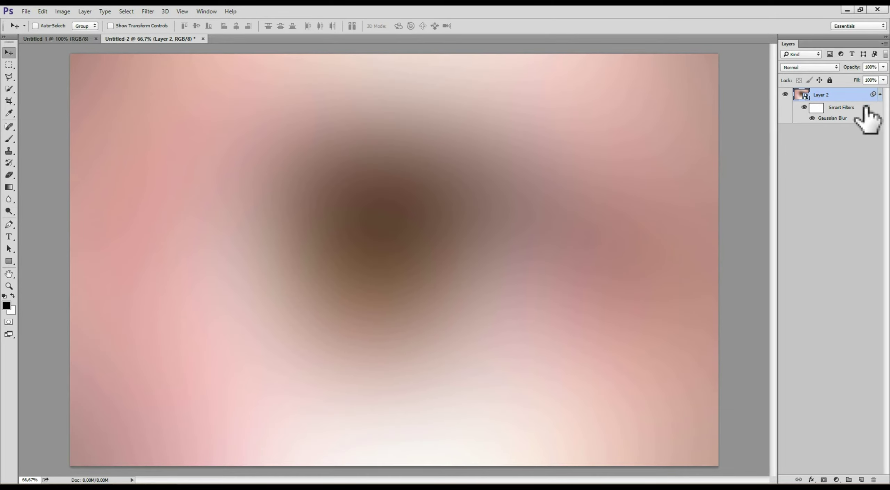
double_click(835, 120)
left_click_drag(293, 249, 241, 251)
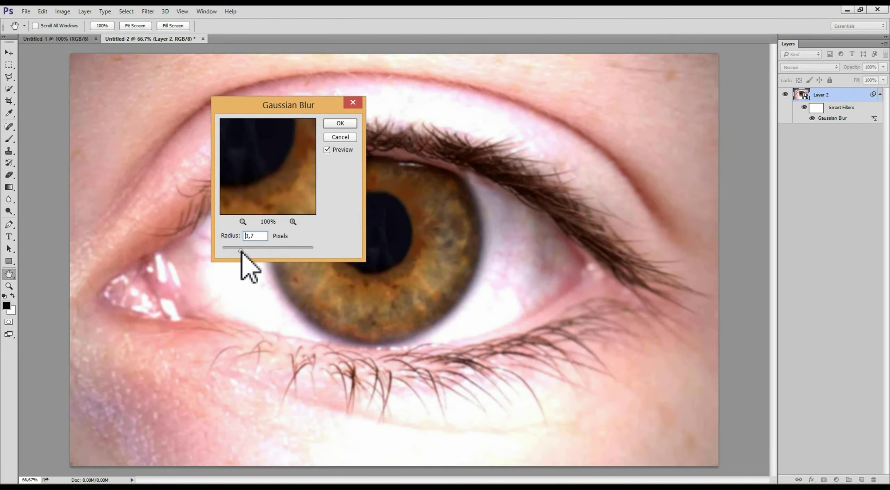
left_click(340, 123)
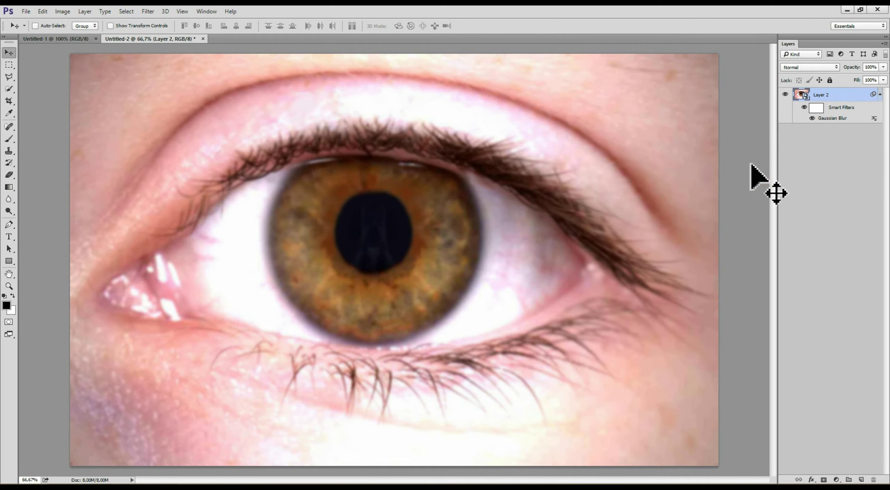
double_click(832, 119)
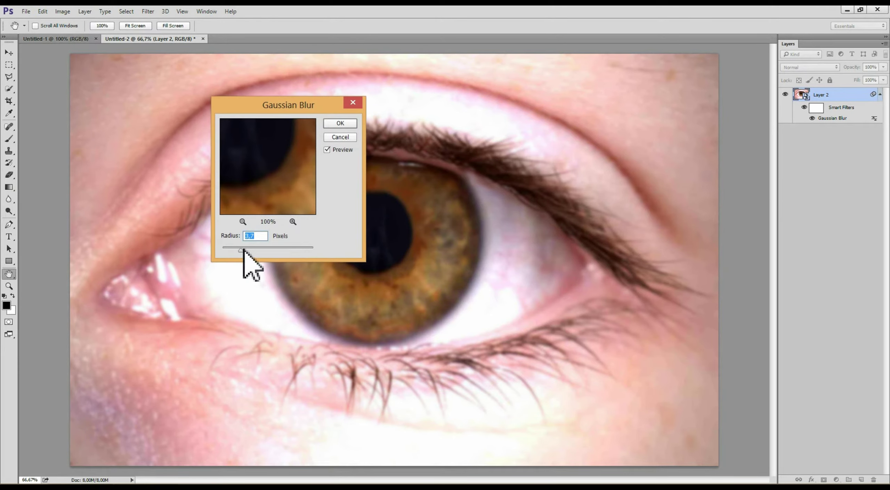
key("Return")
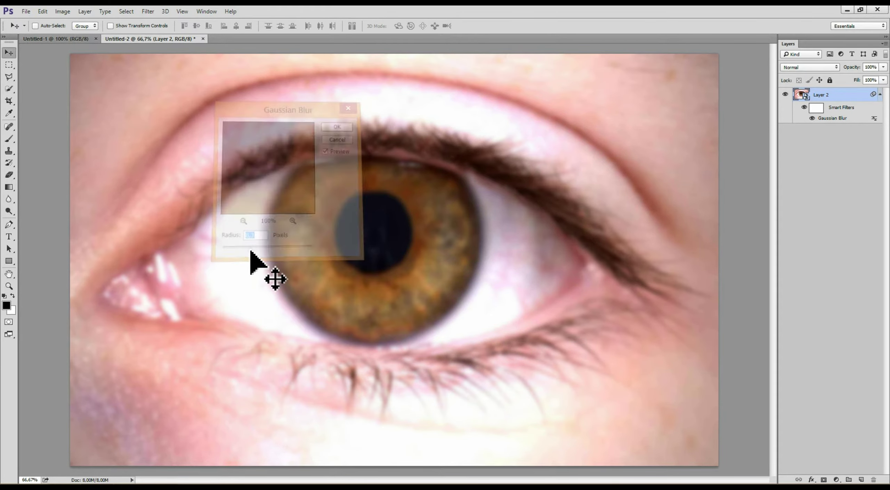
left_click(817, 110)
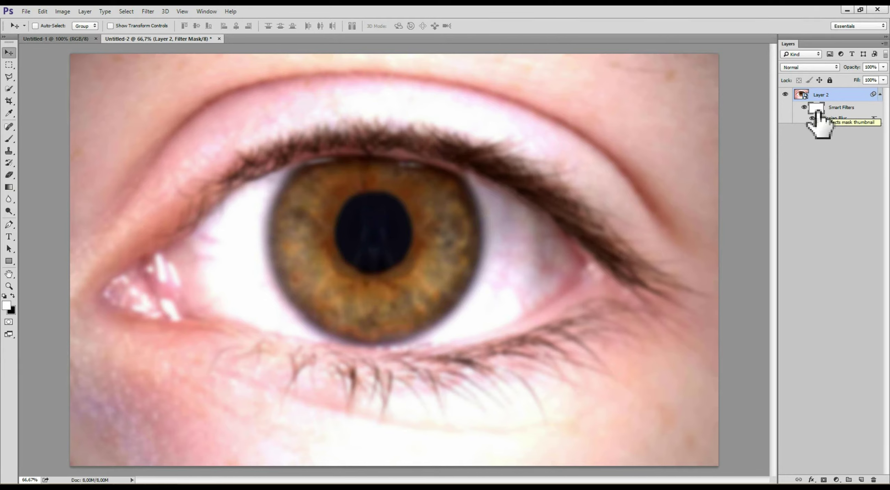
Fill the blur filter mask black and size a soft brush to fit the pupil.
key("ctrl+i")
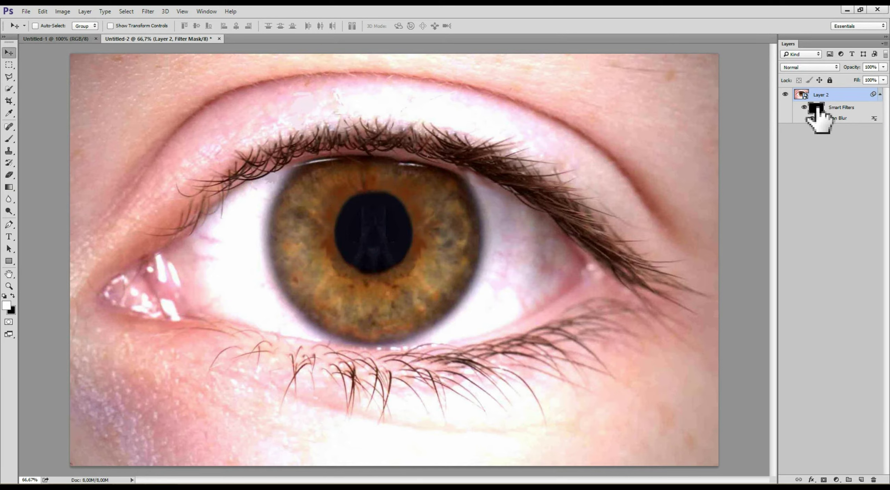
key("b")
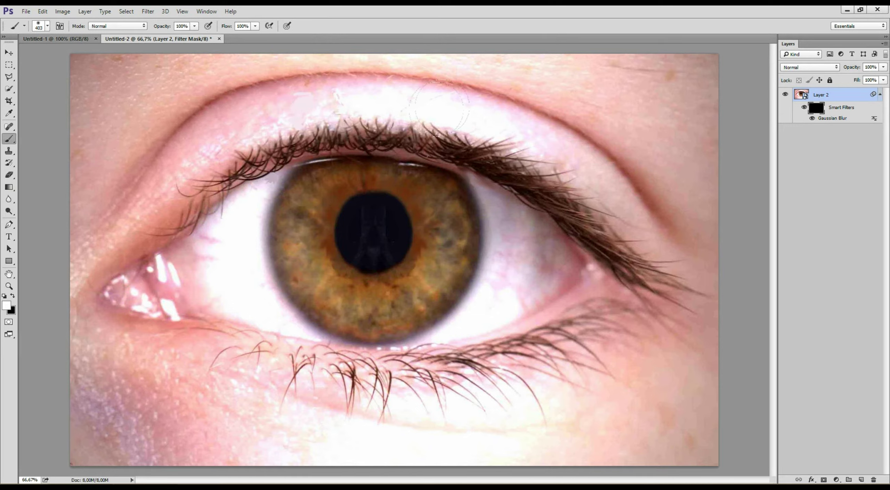
left_click_drag(454, 235, 447, 259)
scroll(393, 255, "up", 5)
left_click_drag(362, 213, 325, 235)
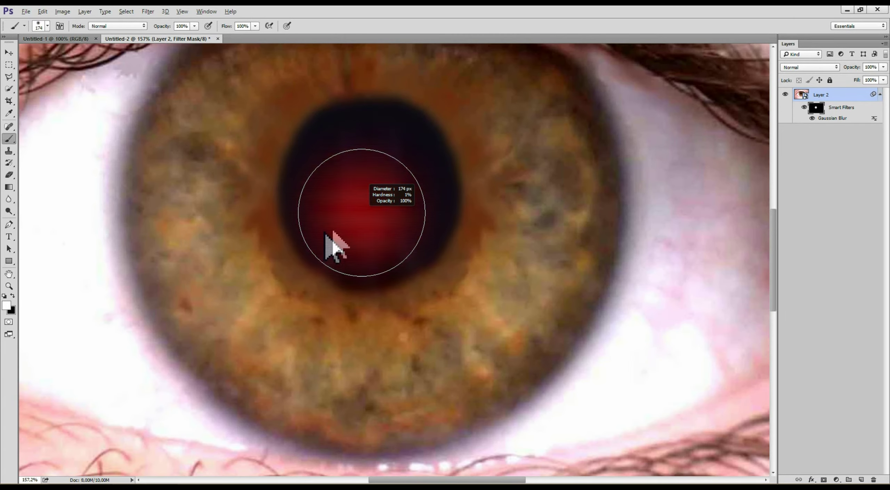
mouse_move(369, 191)
left_mouse_down()
mouse_move(366, 203)
mouse_move(358, 198)
left_mouse_up()
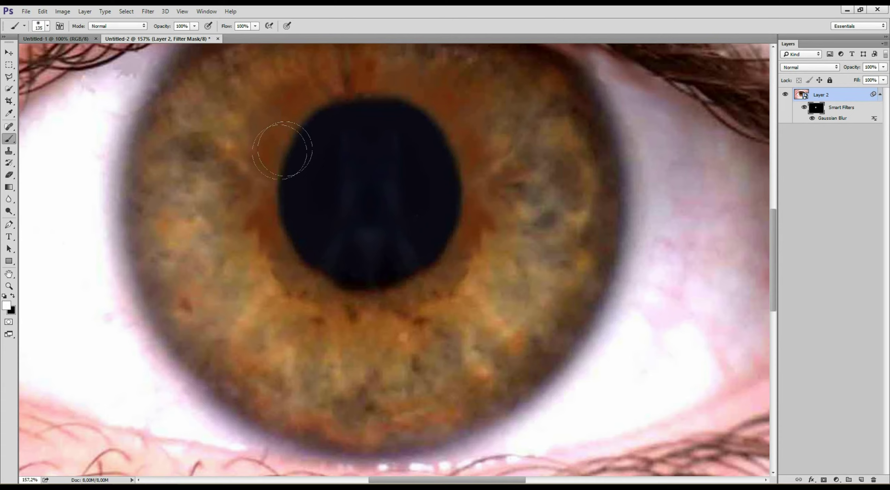
Check the blur filter mask on its own, then return to Layer 2 fitted in the window.
key("ctrl+1")
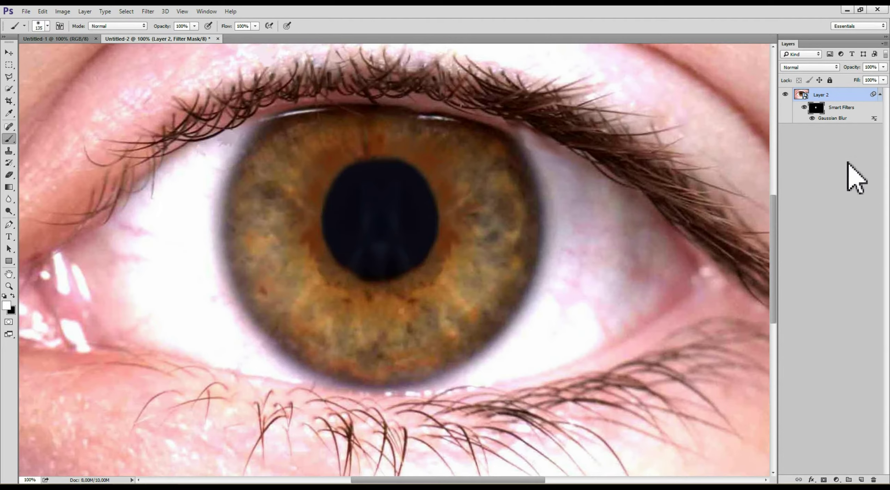
left_click(822, 109)
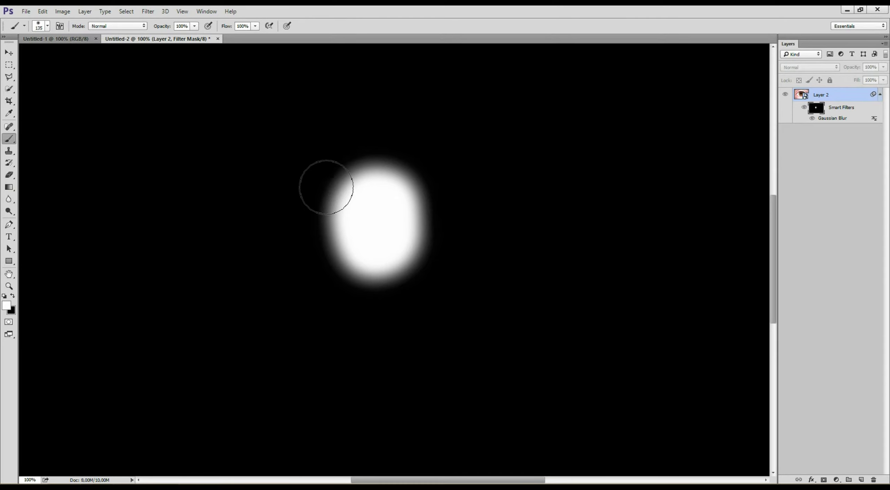
left_click(831, 97)
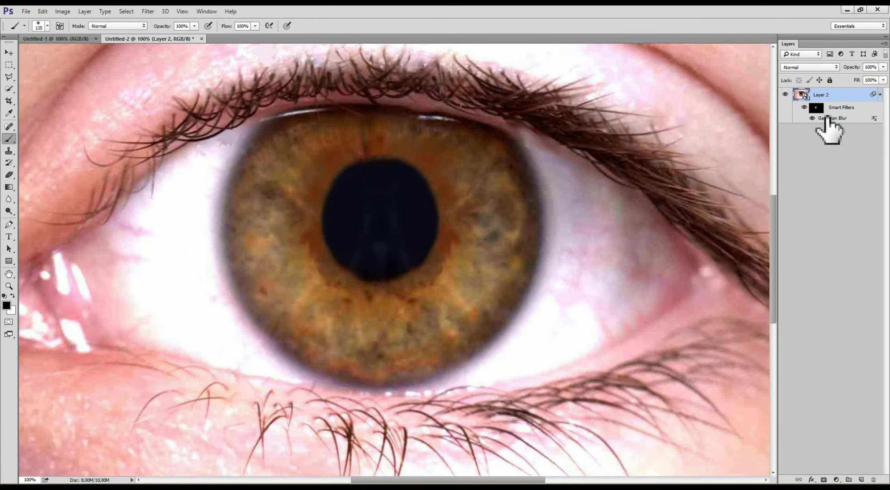
key("ctrl+0")
scroll(620, 302, "down", 1, "alt")
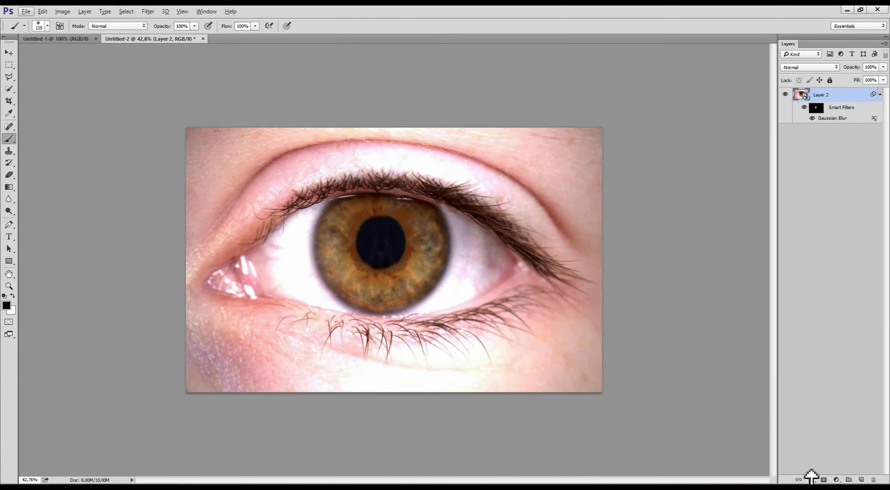
Add a layer mask to Layer 2 and test-paint black along the photo's right side.
left_click(825, 480)
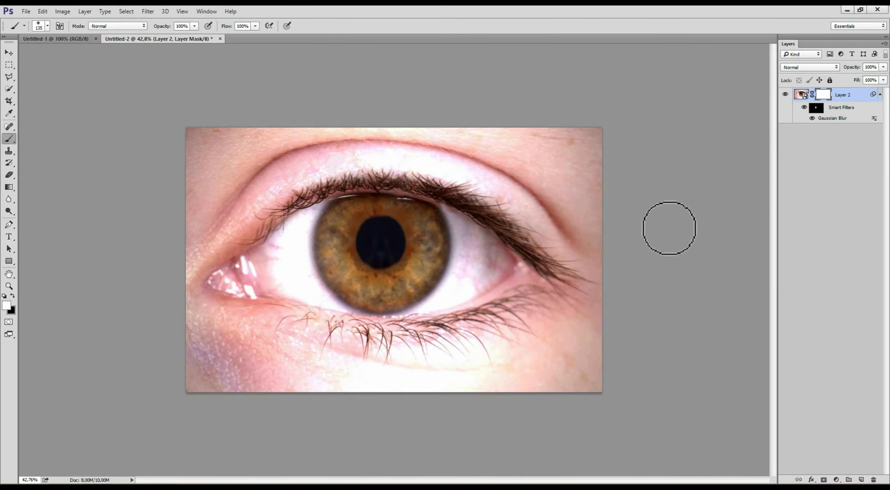
key("x")
mouse_move(494, 77)
left_mouse_down()
mouse_move(508, 211)
mouse_move(556, 252)
mouse_move(570, 153)
left_mouse_up()
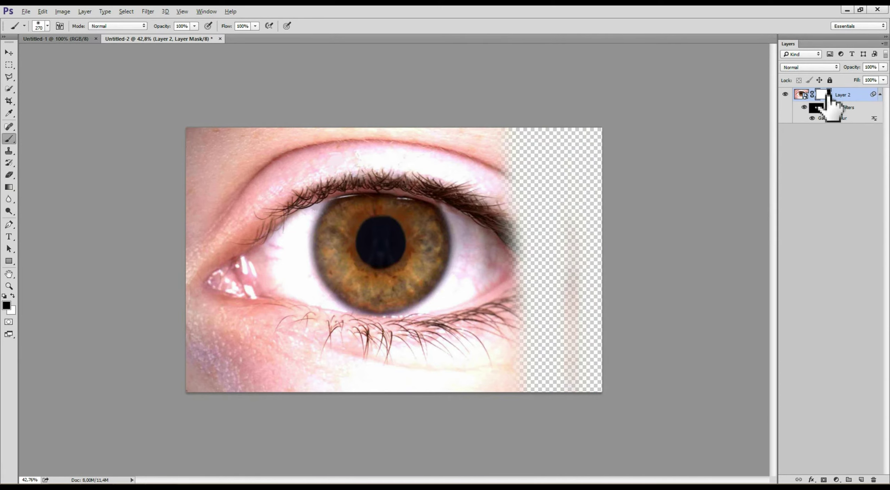
left_click(822, 95, "alt")
left_click_drag(483, 208, 512, 271)
Try painting directly on the photo layer and decline rasterizing the smart object.
left_click(801, 95)
key("x")
left_click(579, 374)
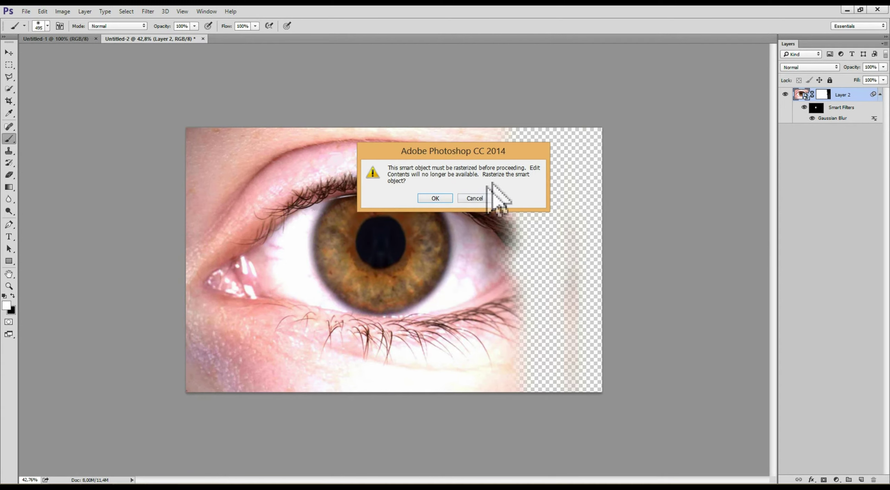
left_click(486, 199)
Paint black, then white, on Layer 2's mask to restore the hidden side of the eye.
left_click(822, 94)
key("x")
left_click_drag(462, 150, 463, 306)
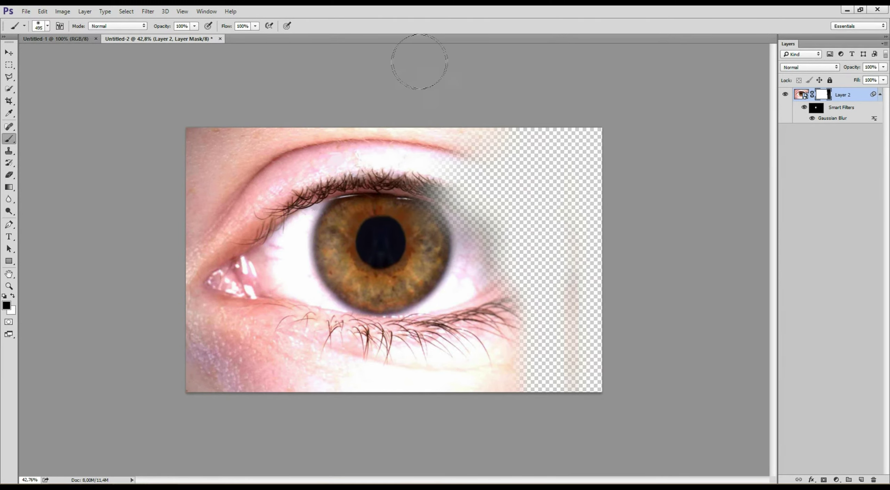
key("x")
mouse_move(434, 185)
left_mouse_down()
mouse_move(481, 295)
mouse_move(465, 244)
left_mouse_up()
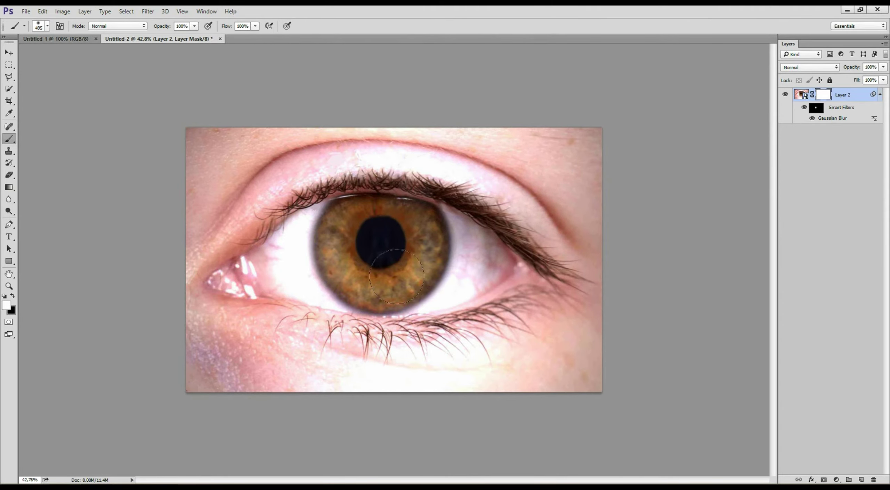
scroll(338, 249, "up", 1)
scroll(338, 248, "up", 4)
scroll(334, 242, "down", 1)
scroll(334, 243, "down", 3)
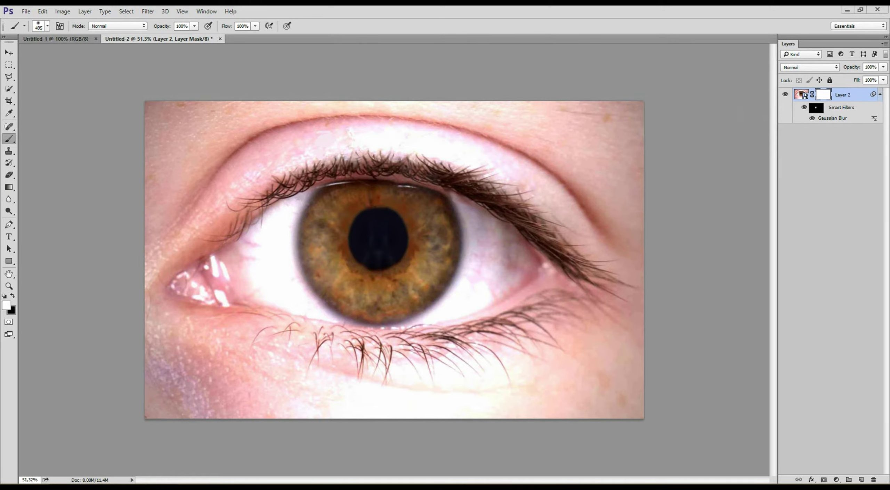
Paste the galaxy image as a new layer and set its blend mode to Screen.
left_click(8, 52)
key("ctrl+v")
mouse_move(464, 315)
left_mouse_down()
mouse_move(385, 310)
mouse_move(499, 323)
mouse_move(488, 297)
left_mouse_up()
key("e")
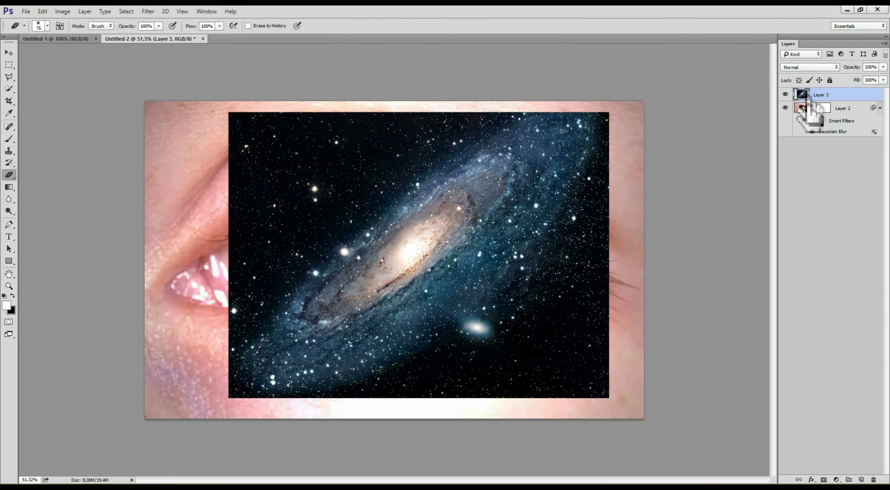
left_click(810, 67)
left_click(805, 150)
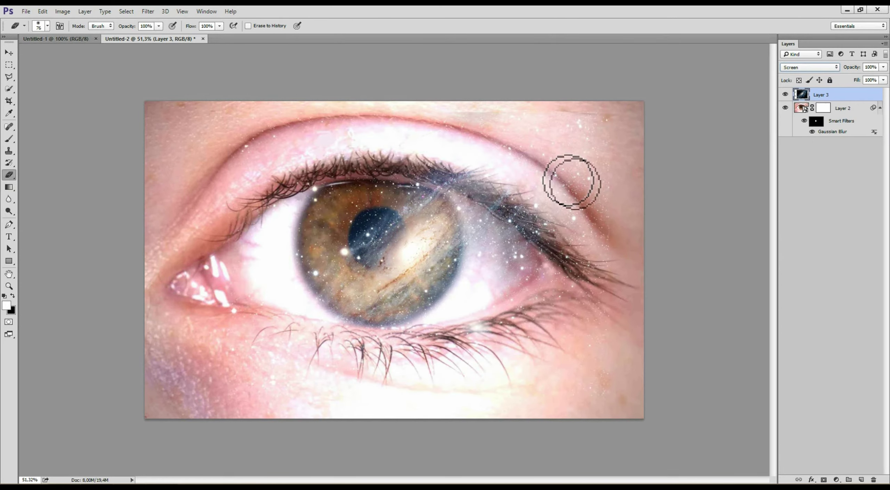
Position the galaxy over the iris and erase it from the upper eyelid and pupil.
key("bracketright")
key("bracketright")
key("bracketright")
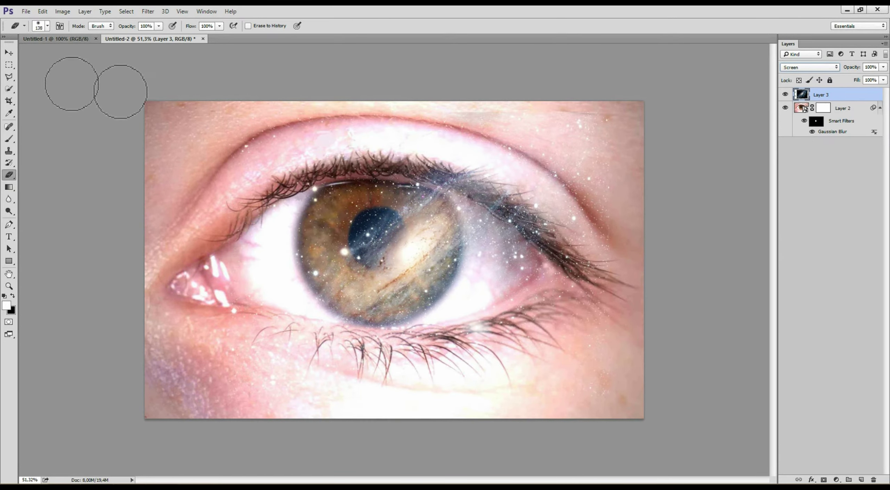
left_click(9, 52)
mouse_move(453, 254)
left_mouse_down()
mouse_move(421, 261)
mouse_move(397, 243)
mouse_move(417, 294)
left_mouse_up()
key("e")
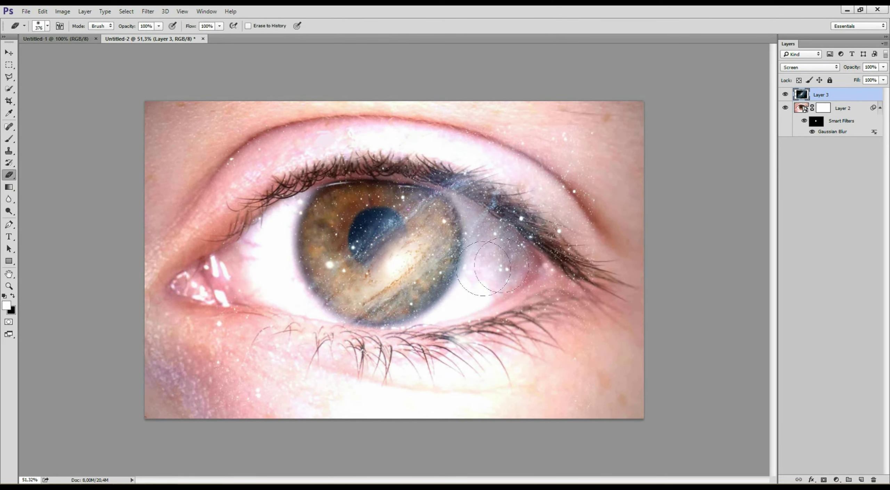
left_click_drag(558, 181, 560, 142)
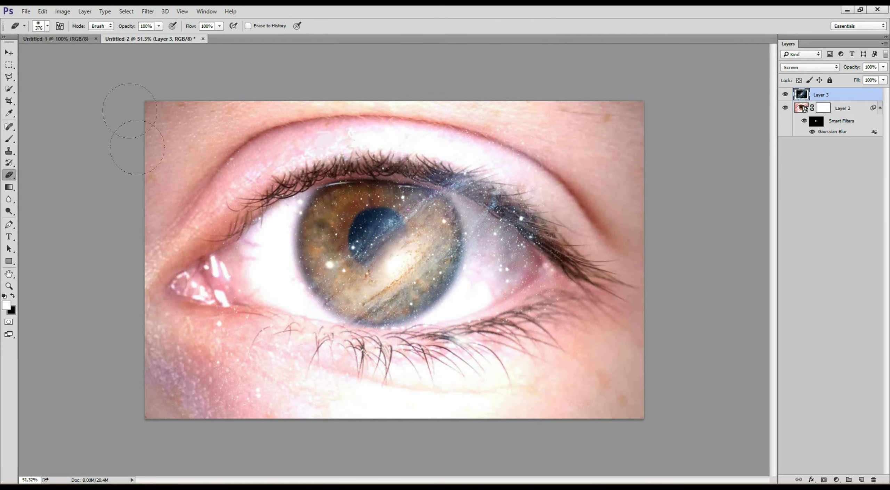
mouse_move(348, 275)
left_mouse_down()
mouse_move(432, 143)
mouse_move(427, 113)
mouse_move(288, 193)
mouse_move(377, 218)
mouse_move(357, 242)
mouse_move(263, 284)
left_mouse_up()
Shift the sparkles toward the outer lashes, erase along them, and duplicate the galaxy layer.
left_click(8, 52)
mouse_move(462, 225)
left_mouse_down()
mouse_move(441, 174)
mouse_move(477, 214)
left_mouse_up()
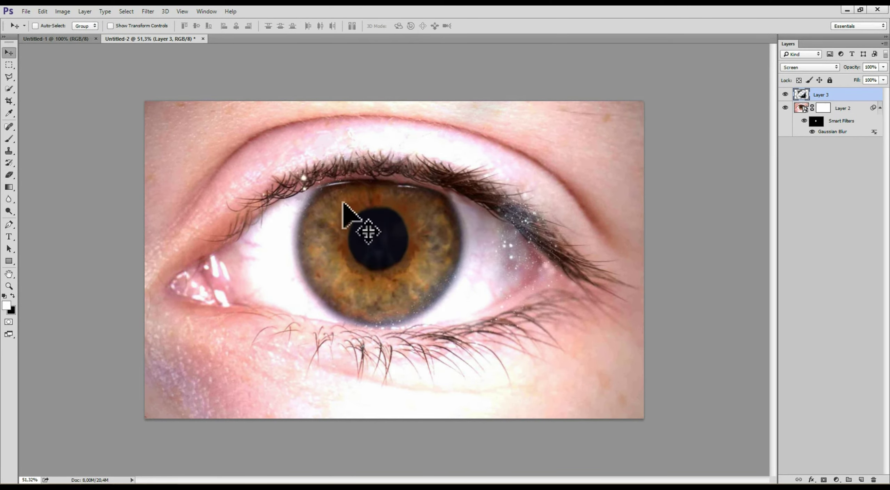
key("e")
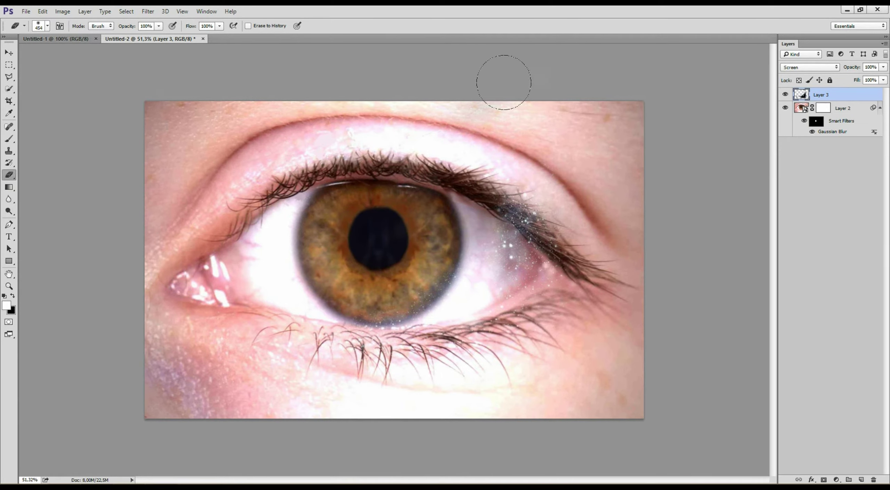
left_click_drag(546, 209, 568, 251)
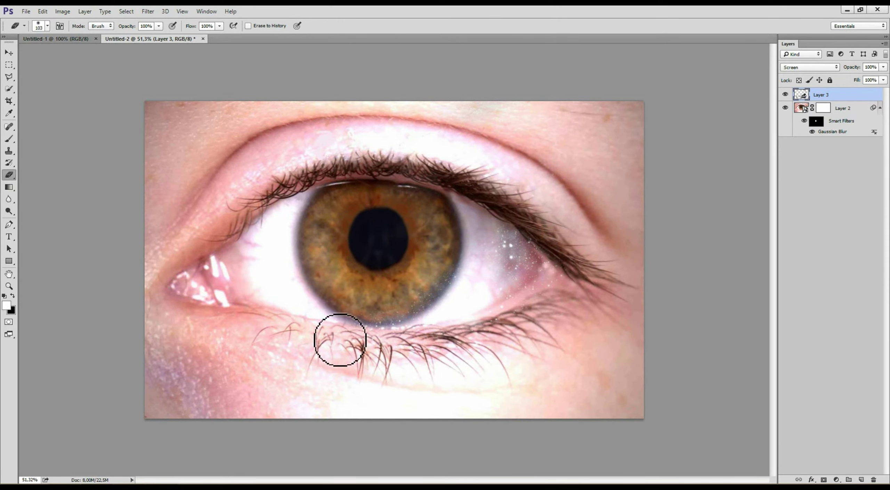
key("ctrl+j")
Move the galaxy copy into the pupil and rotate it about 45°.
key("v")
left_click_drag(442, 274, 367, 264)
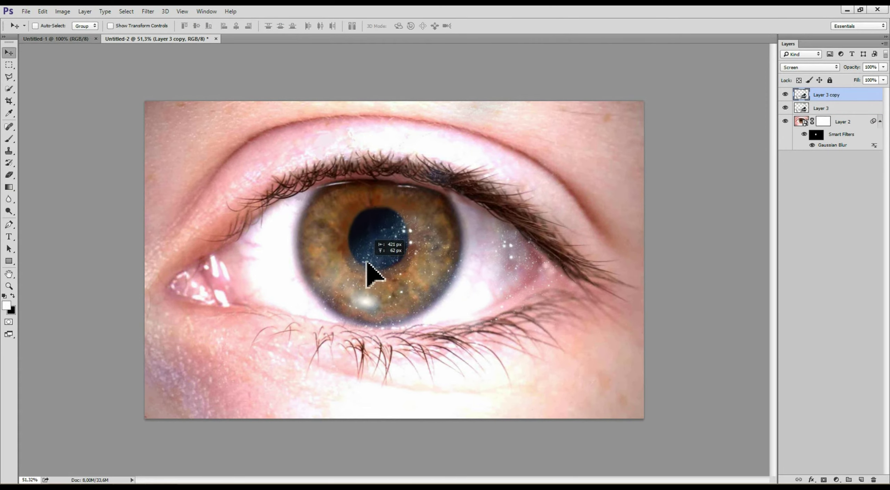
key("ctrl+t")
mouse_move(428, 337)
left_mouse_down()
mouse_move(348, 314)
mouse_move(344, 302)
left_mouse_up()
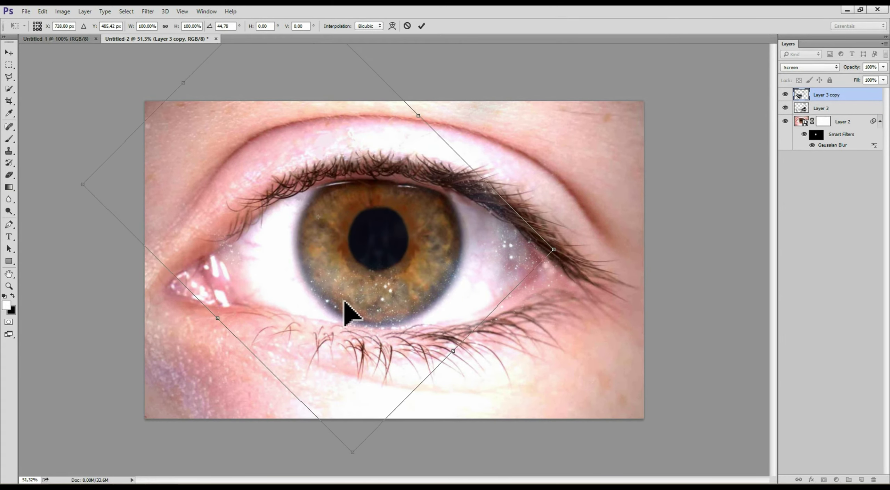
key("Return")
key("e")
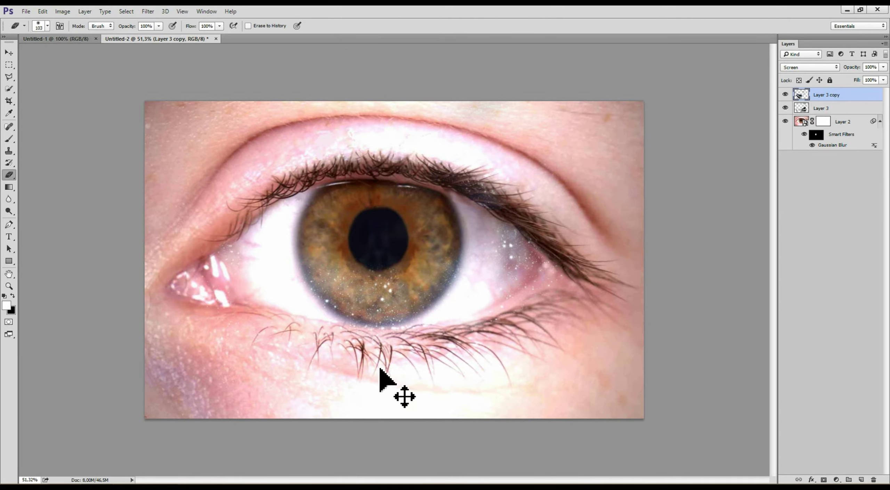
left_click_drag(380, 370, 648, 302)
Transform another galaxy copy, rotating it to about 174° over the pupil.
key("ctrl+t")
left_click_drag(193, 354, 470, 311)
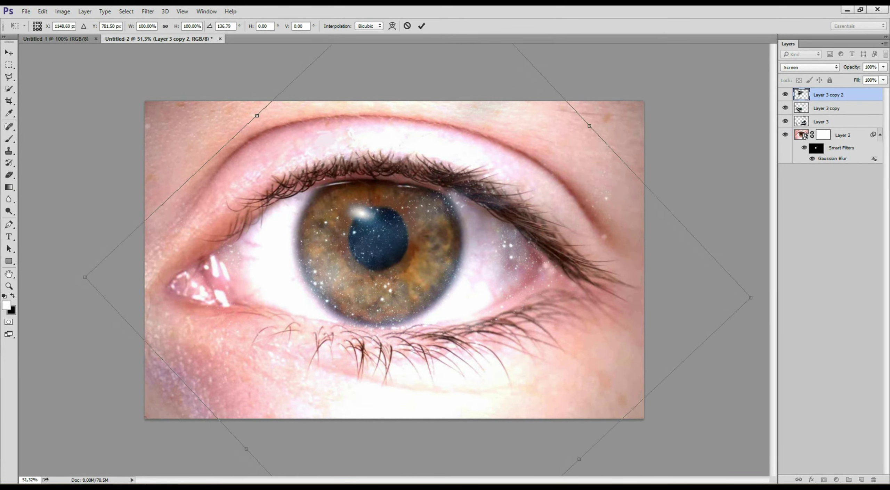
left_click_drag(571, 421, 490, 472)
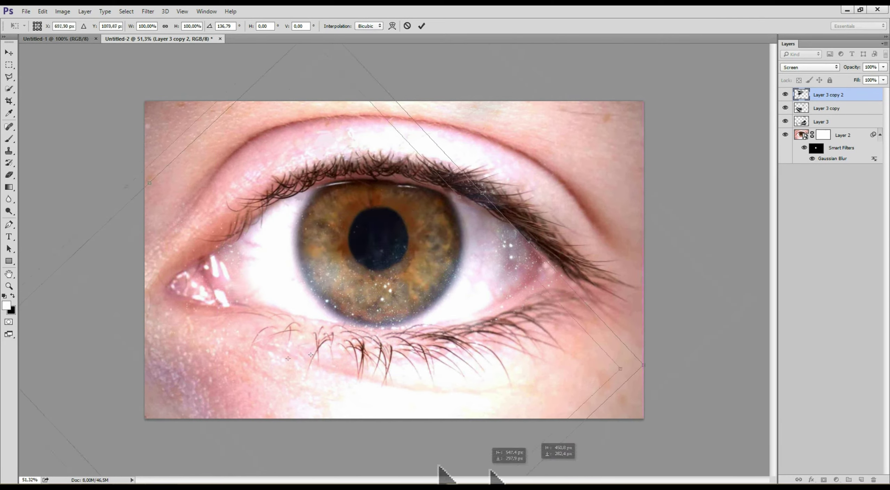
left_click_drag(607, 378, 571, 471)
left_click_drag(439, 382, 456, 386)
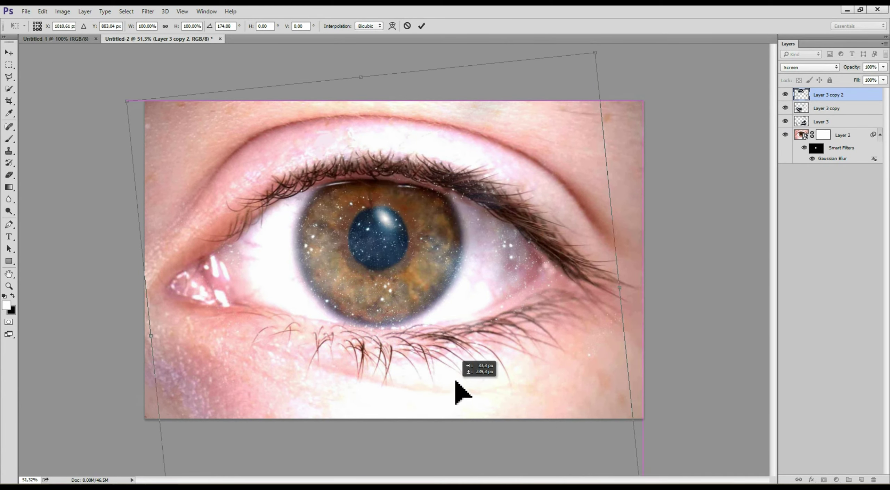
key("Return")
key("v")
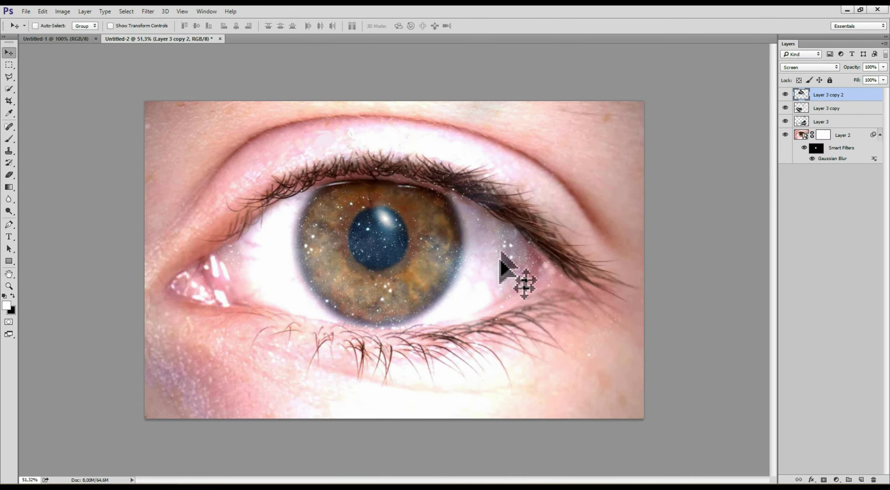
Duplicate a copy upward and erase the glowing streak above the pupil with a 205-pixel eraser.
left_click_drag(427, 304, 424, 261, "alt")
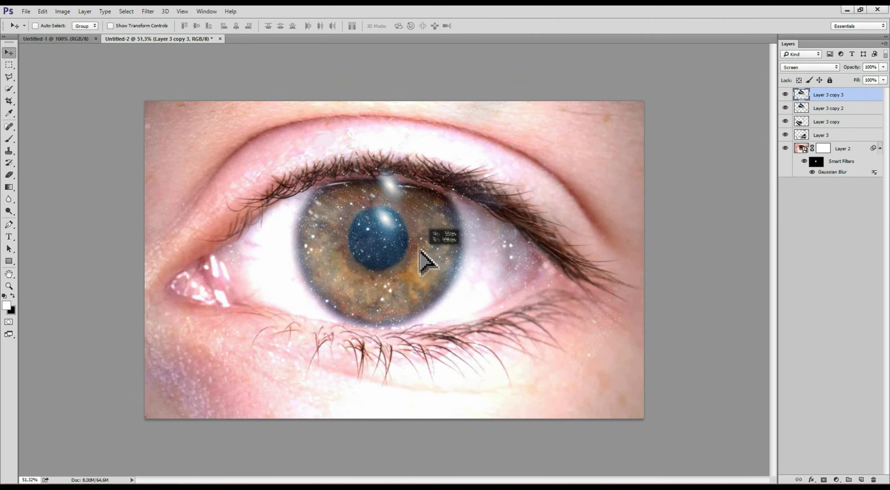
key("e")
left_click_drag(380, 153, 383, 170)
right_click(452, 190)
type("205")
key("Return")
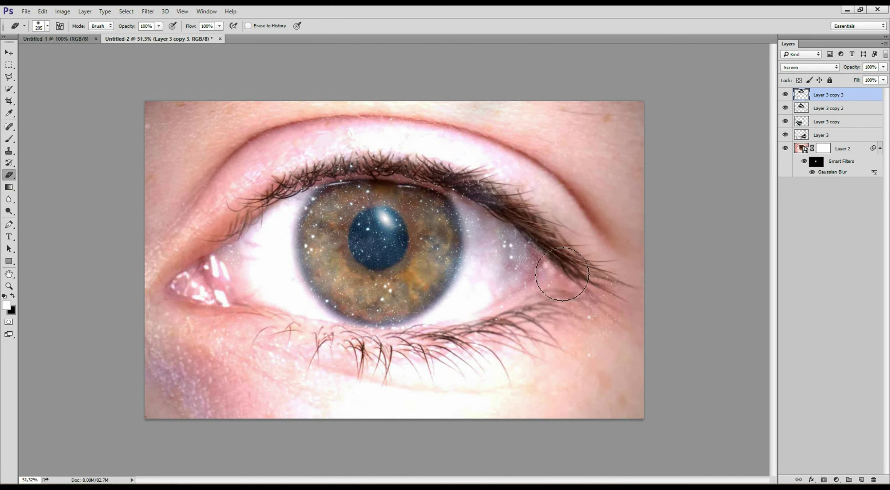
left_click(835, 122, "shift")
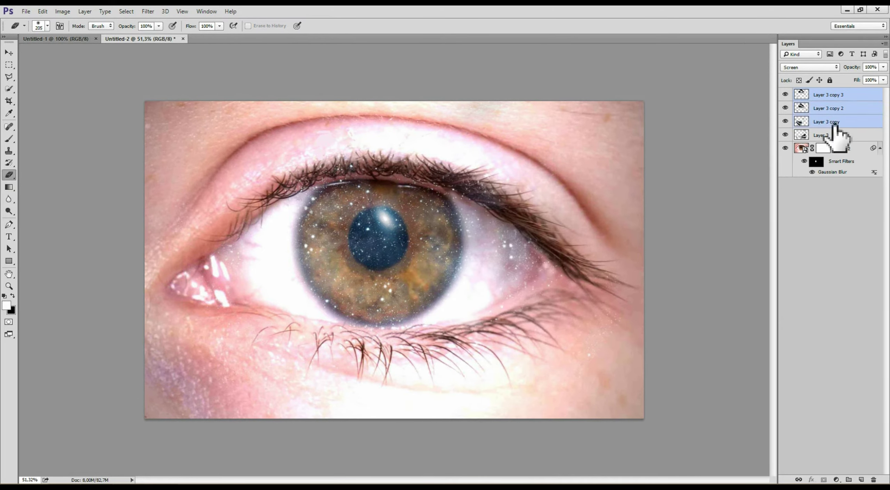
Merge the galaxy copies and erase the starfield around the lashes, inner corner and upper lid.
key("ctrl+e")
left_click_drag(578, 289, 567, 246)
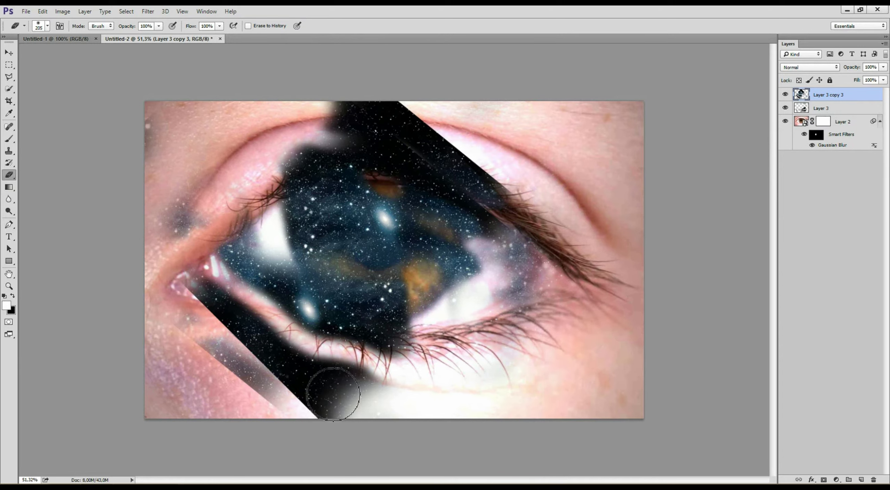
left_click_drag(334, 394, 264, 348)
left_click_drag(318, 358, 250, 327)
mouse_move(209, 303)
left_mouse_down()
mouse_move(195, 279)
mouse_move(358, 355)
mouse_move(505, 341)
left_mouse_up()
mouse_move(425, 135)
left_mouse_down()
mouse_move(457, 169)
mouse_move(293, 83)
mouse_move(476, 143)
left_mouse_up()
Clone galaxy texture into the iris, undo a skin patch, then open Layer 2's smart-object contents.
key("s")
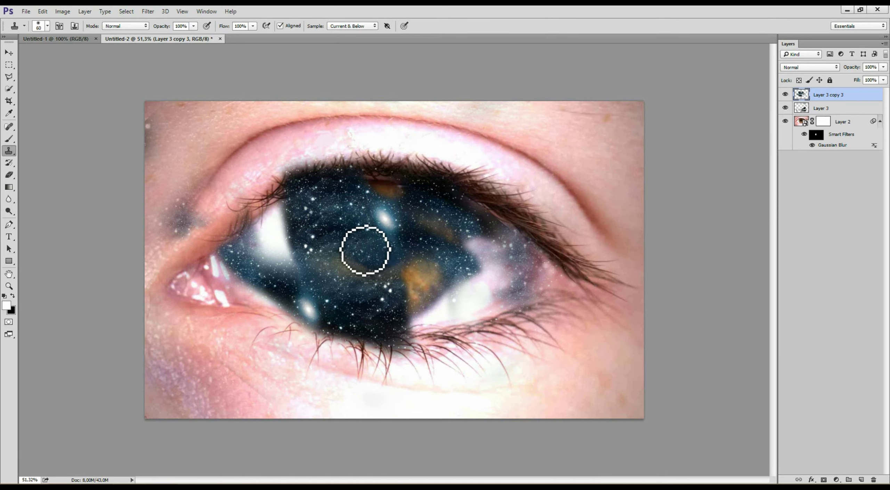
right_click(9, 154)
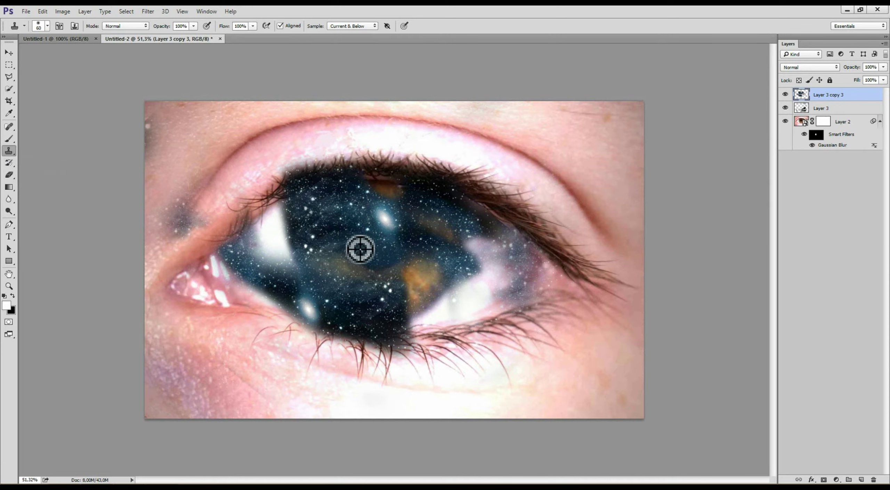
left_click_drag(375, 250, 388, 228)
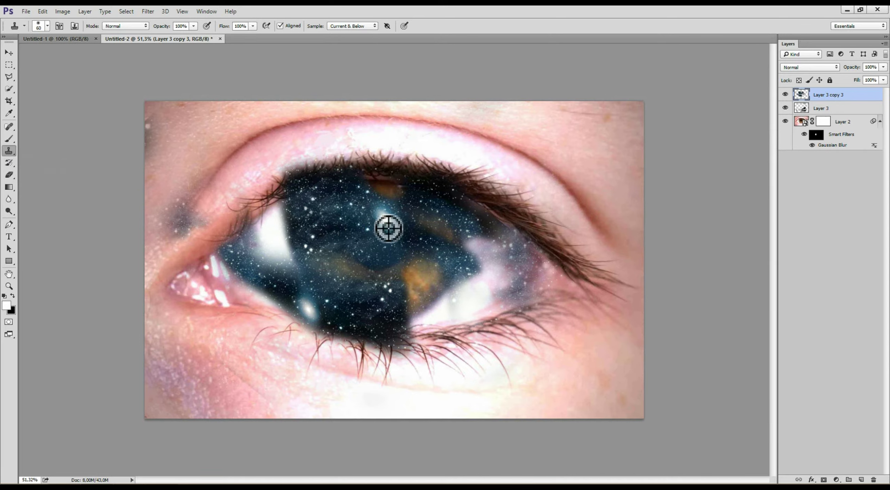
left_click(386, 223)
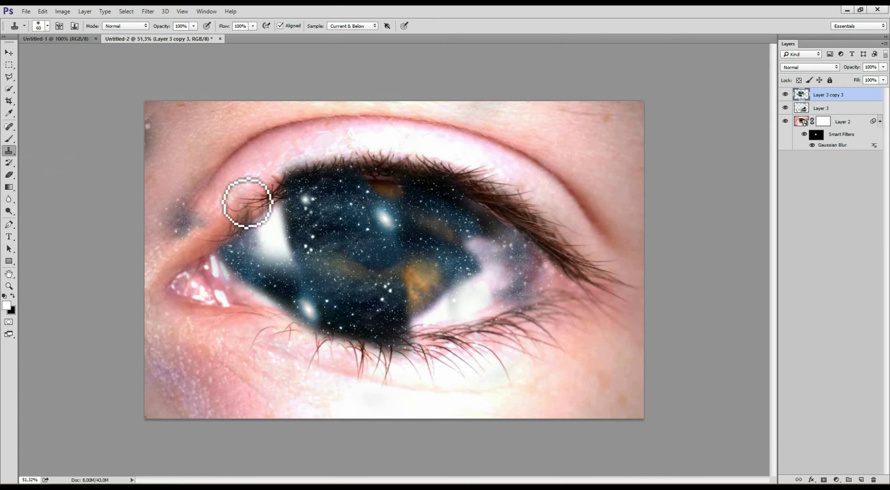
right_click(228, 192, "alt")
left_click(213, 187)
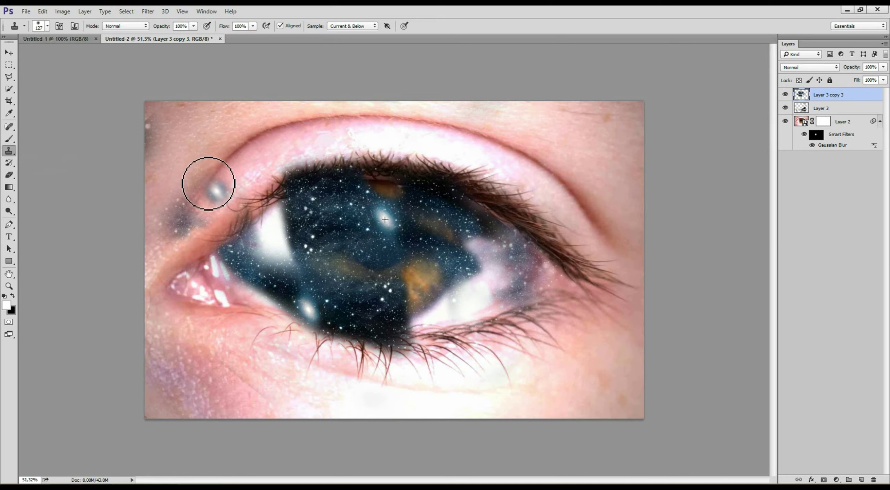
left_click_drag(207, 182, 197, 208)
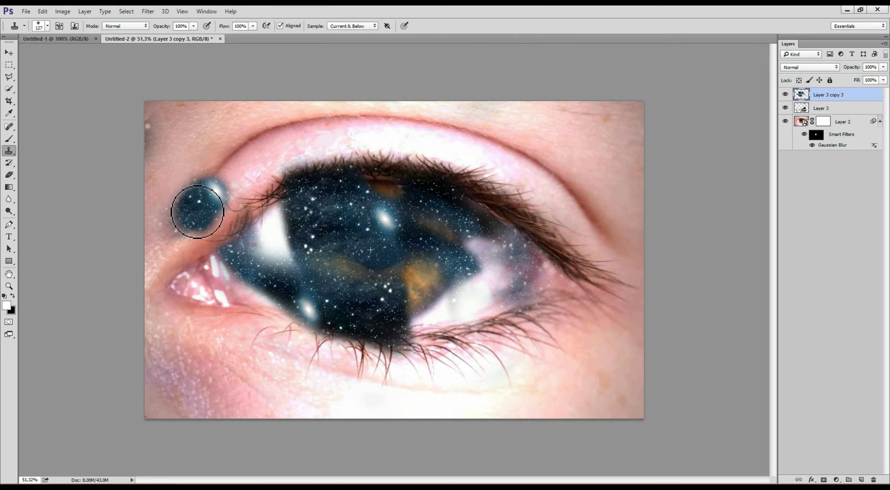
key("ctrl+alt+z")
key("ctrl+alt+z")
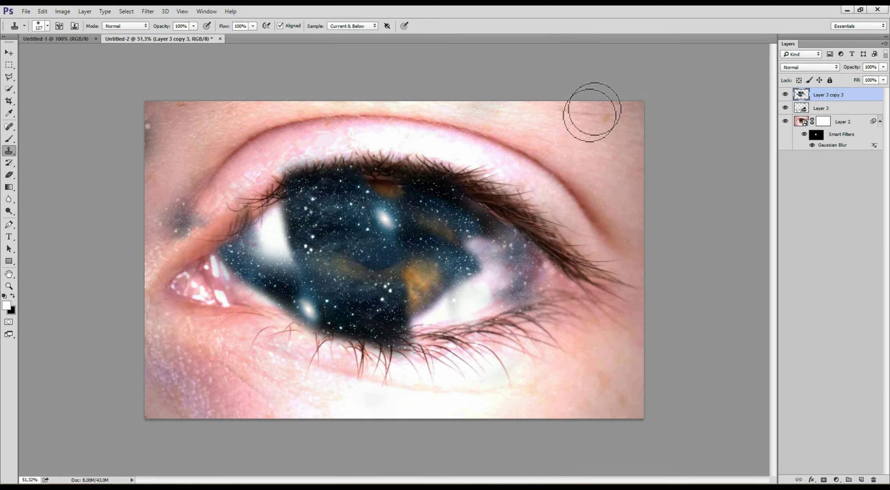
left_click_drag(604, 125, 591, 136)
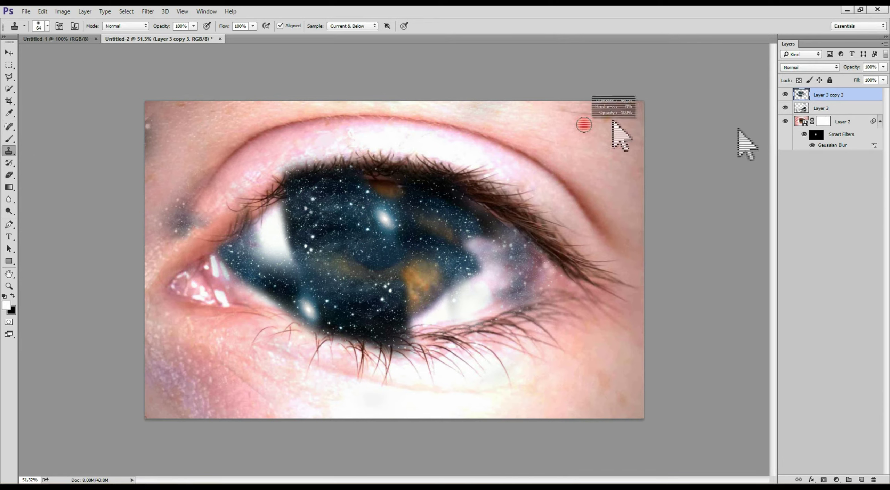
left_click(806, 128)
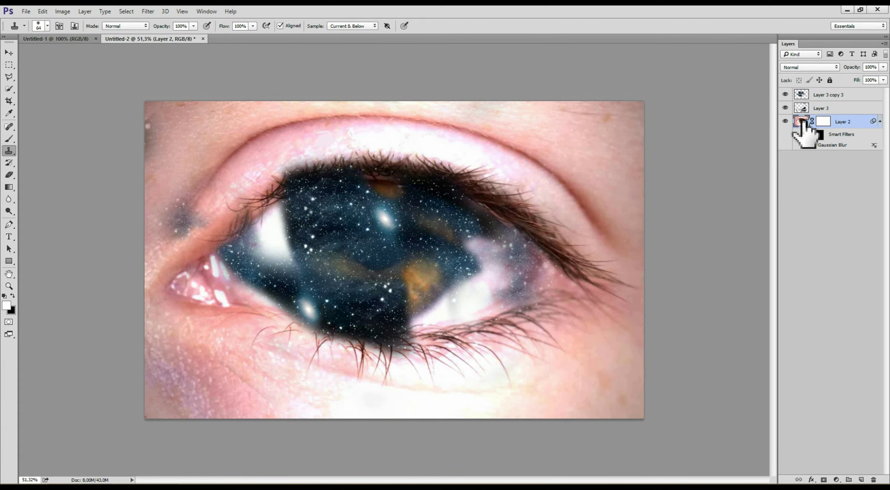
double_click(802, 121)
Clone clean skin over a blemish in Layer 2.psb and enlarge the brush to 106 pixels.
left_click(452, 199)
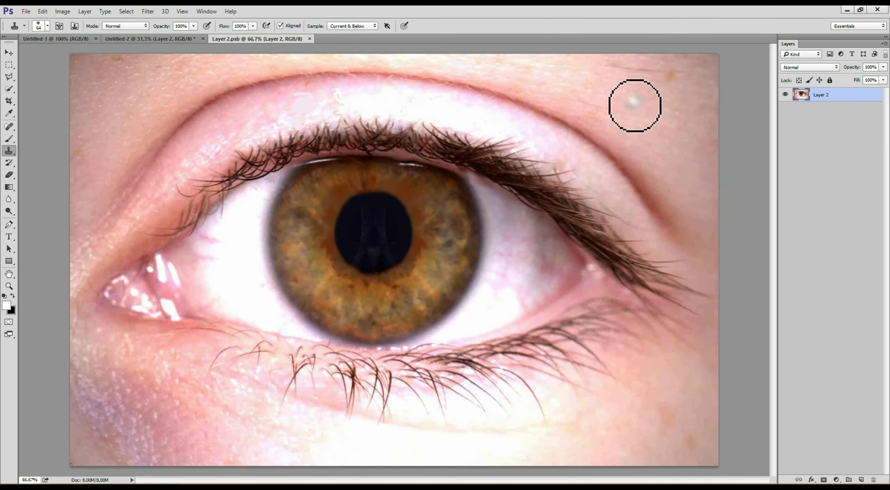
left_click(645, 104, "alt")
left_click_drag(668, 113, 672, 191)
key("ctrl+z")
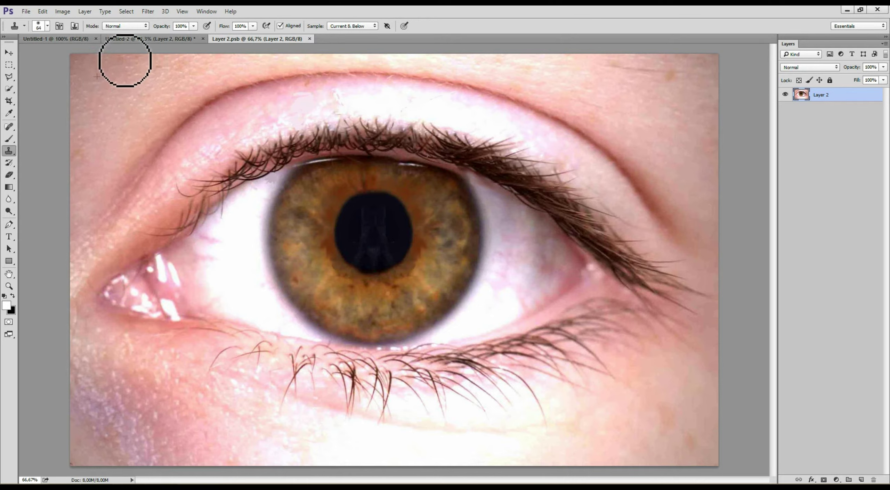
left_click(119, 70)
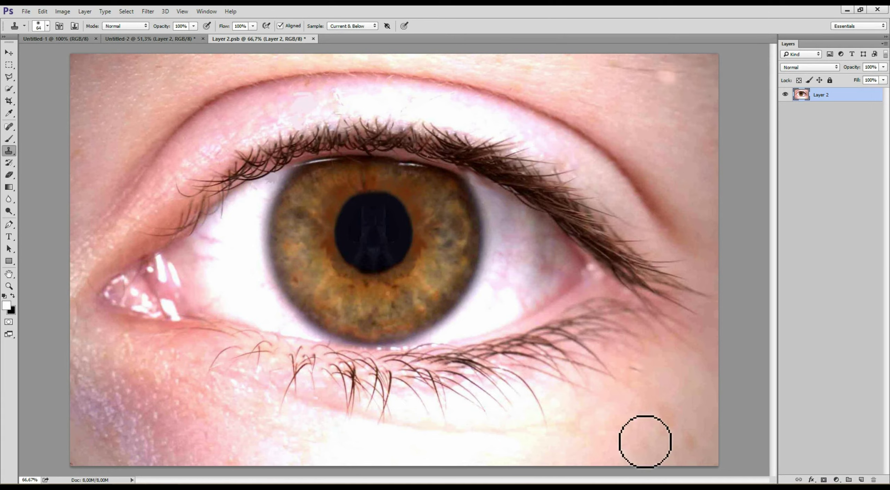
key("bracketright")
key("bracketright")
key("bracketright")
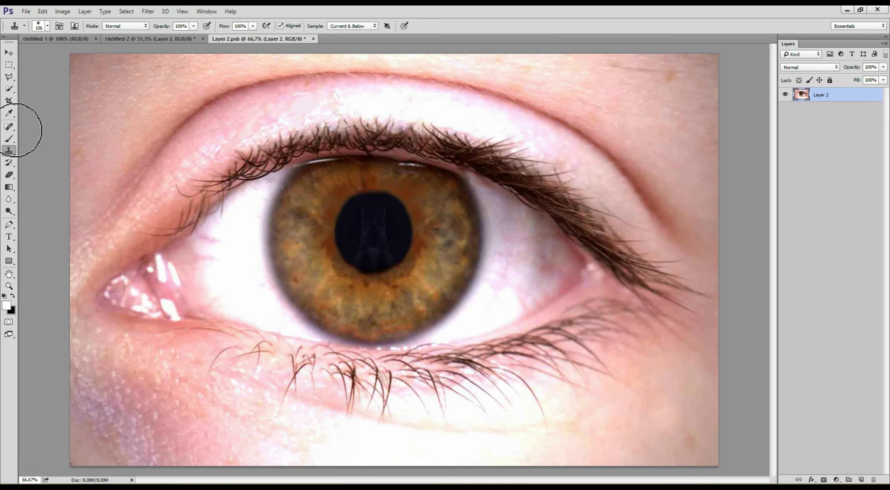
Spot-heal the brown spots and the wrinkle on the skin, then save the contents.
left_click(9, 127)
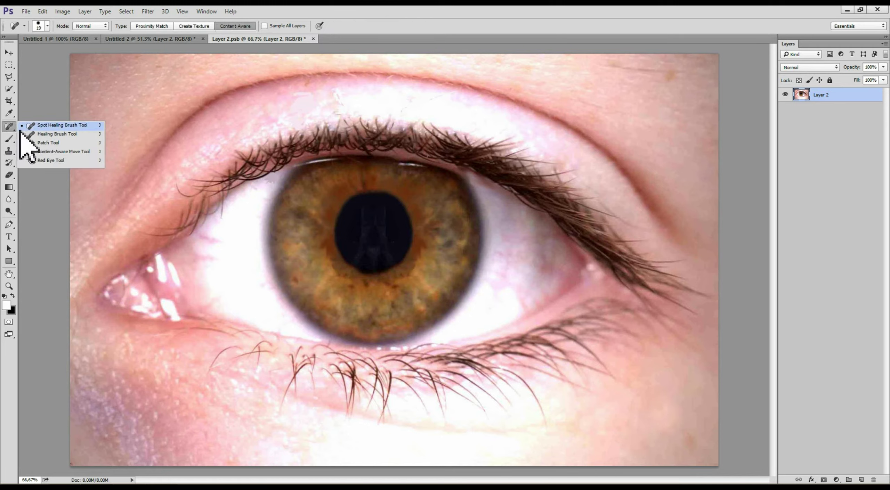
left_click(49, 126)
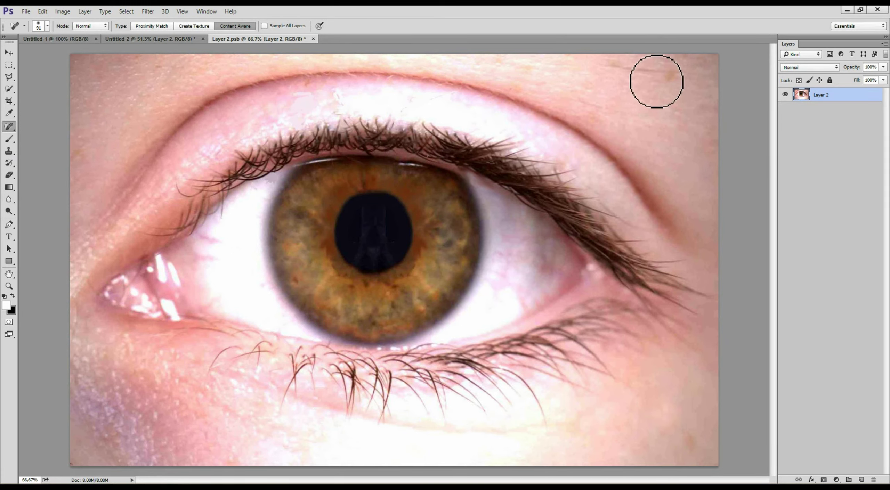
left_click(670, 71)
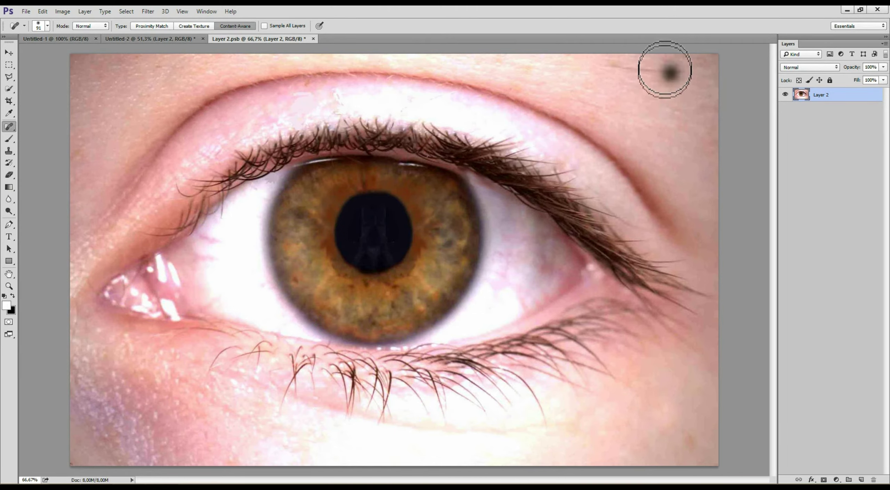
left_click_drag(638, 71, 625, 68)
left_click(672, 75)
left_click(676, 447)
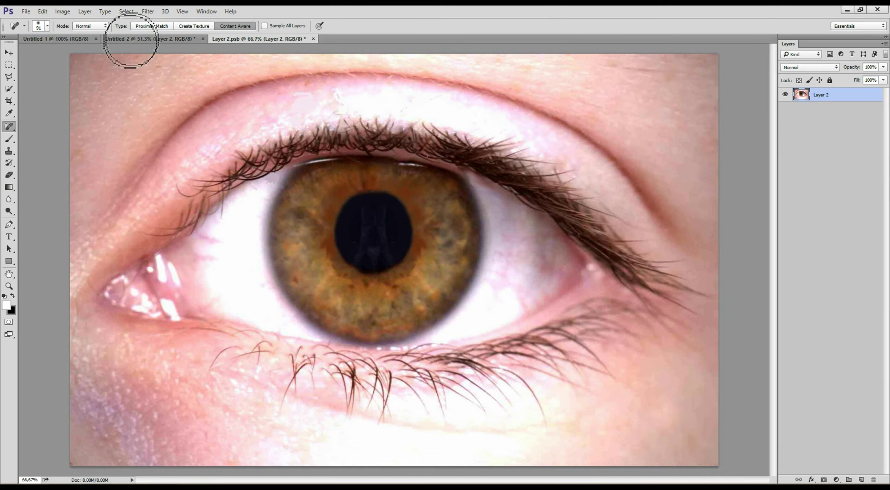
key("ctrl+s")
Close Layer 2.psb and clone stars over the white highlight and lower galaxy on Layer 3 copy 3.
left_click(309, 39)
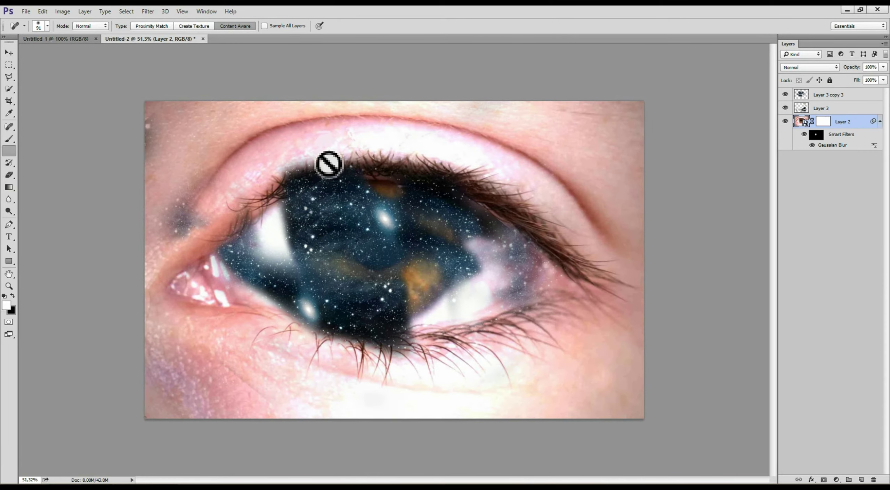
key("s")
left_click(832, 95)
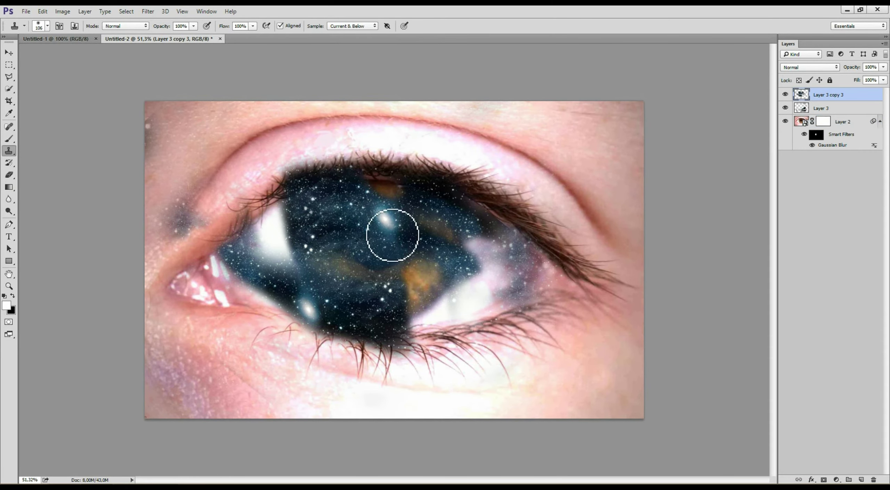
left_click_drag(295, 247, 275, 254)
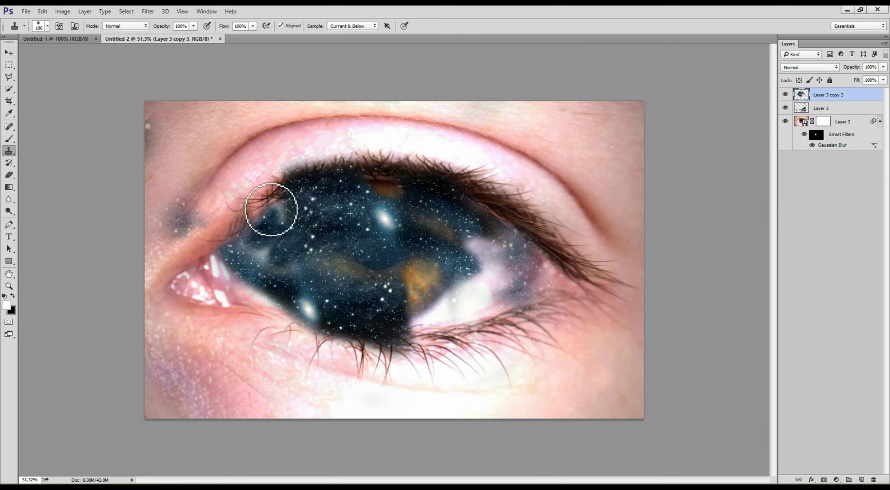
left_click(328, 248, "alt")
left_click_drag(299, 309, 302, 302)
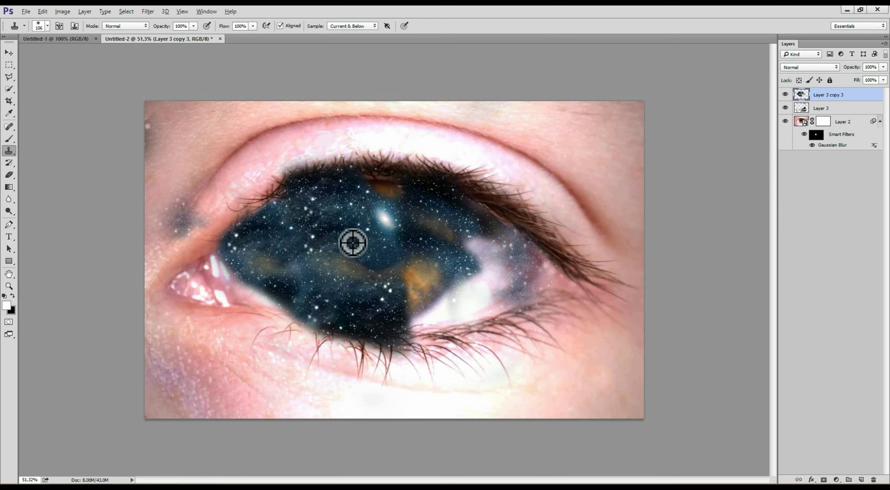
Cover the central galaxy, orange nebulae and pale patches with stars; erase the left smudge.
left_click_drag(368, 221, 387, 228)
left_click(367, 262, "alt")
mouse_move(411, 285)
left_mouse_down()
mouse_move(449, 252)
mouse_move(430, 300)
mouse_move(488, 310)
mouse_move(449, 289)
left_mouse_up()
left_click(430, 300, "alt")
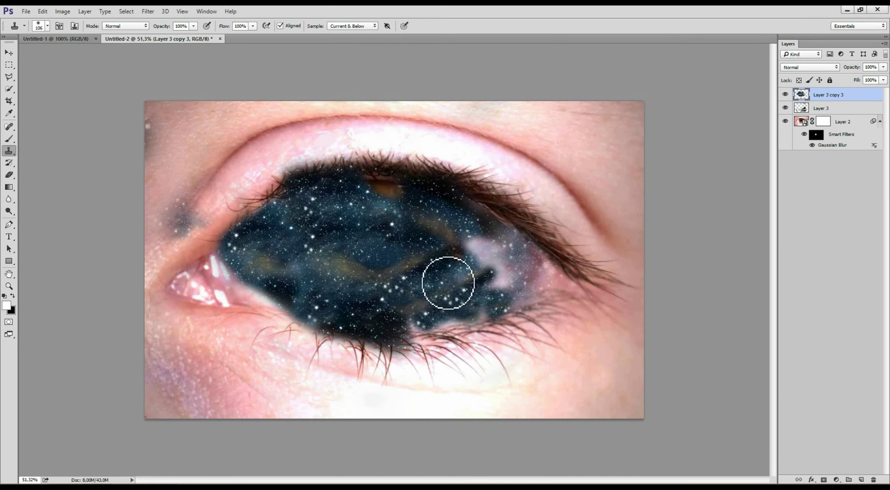
left_click_drag(495, 267, 482, 252)
left_click(403, 254, "alt")
left_click_drag(418, 198, 376, 191)
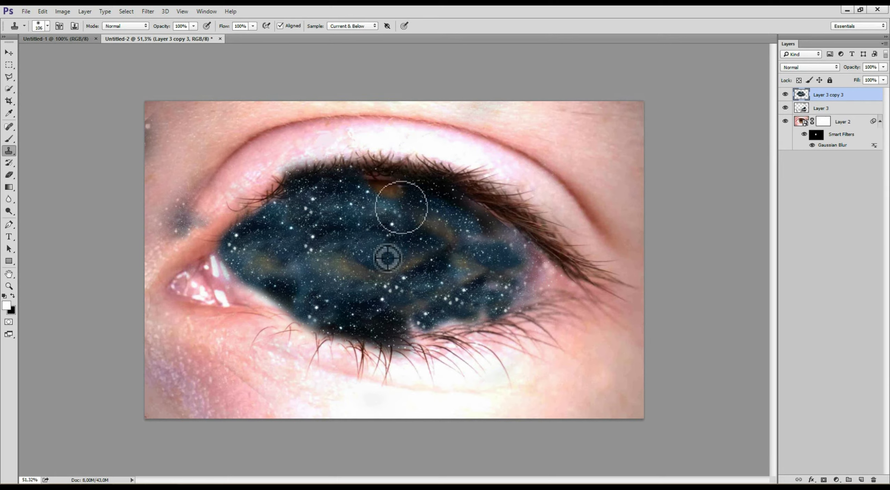
key("e")
left_click_drag(169, 248, 184, 216)
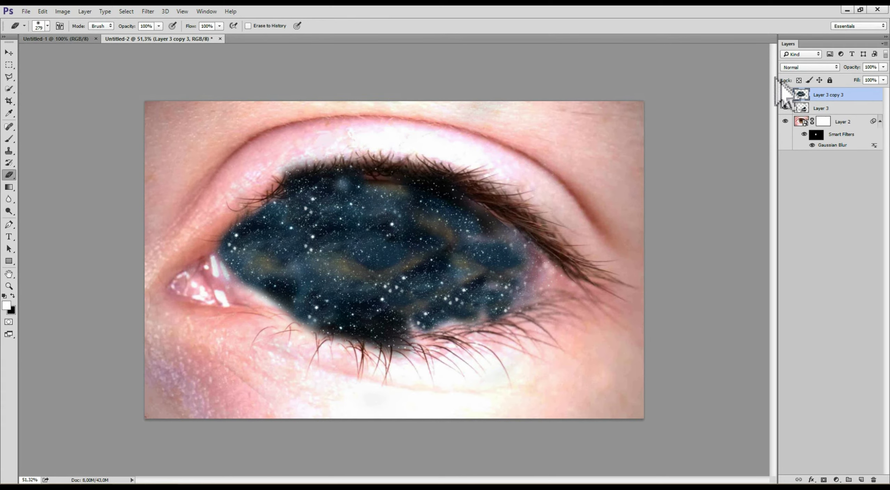
Set the galaxy layer to Screen, shrink the eraser to 177 pixels, and merge it down.
left_click(800, 67)
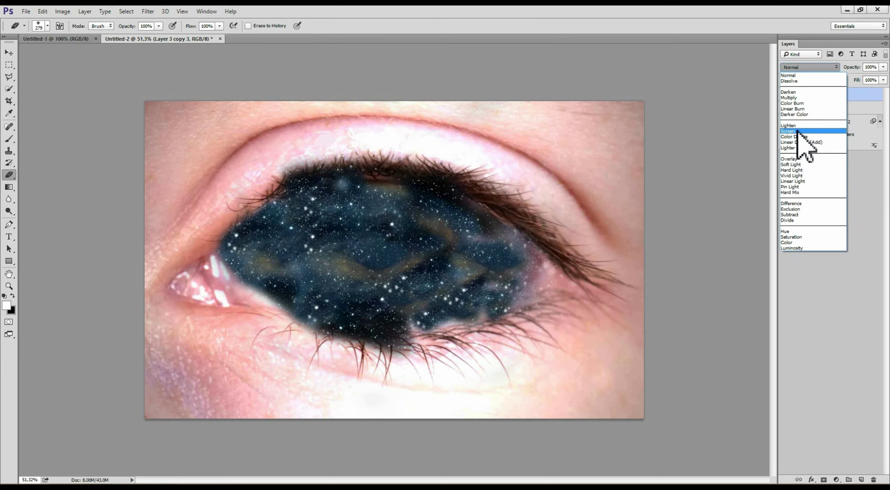
left_click(797, 131)
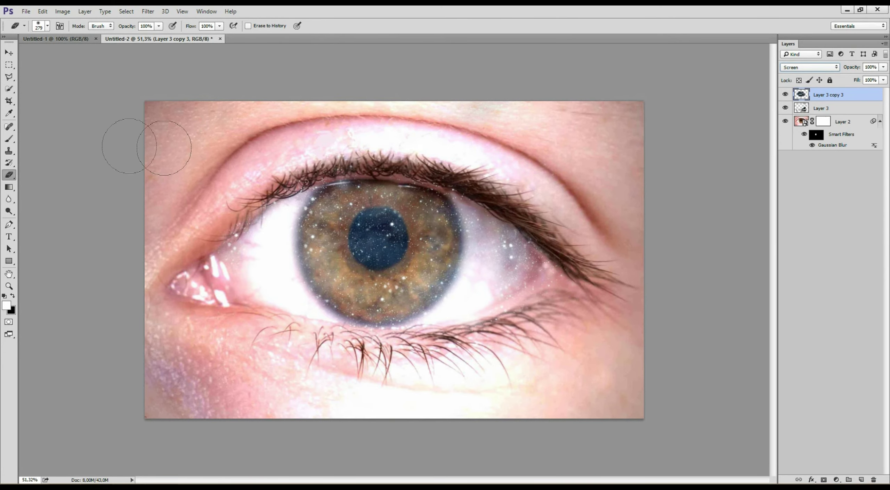
left_click_drag(339, 189, 336, 189)
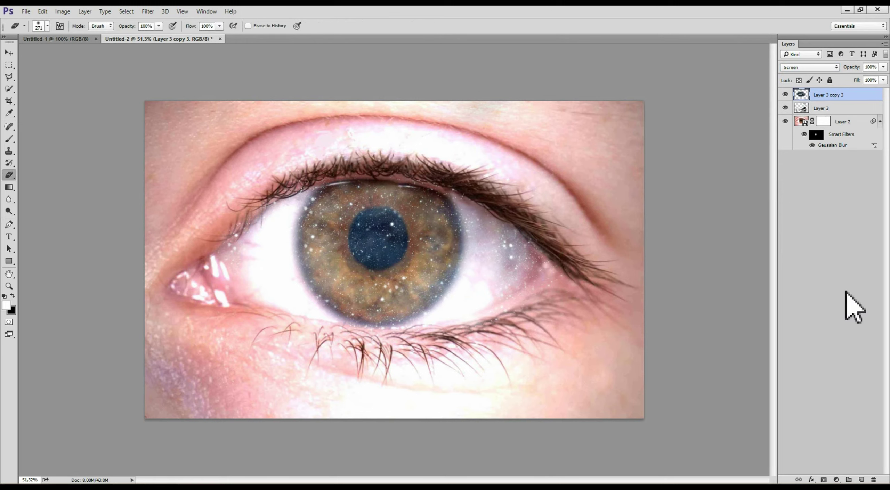
left_click_drag(551, 232, 539, 232)
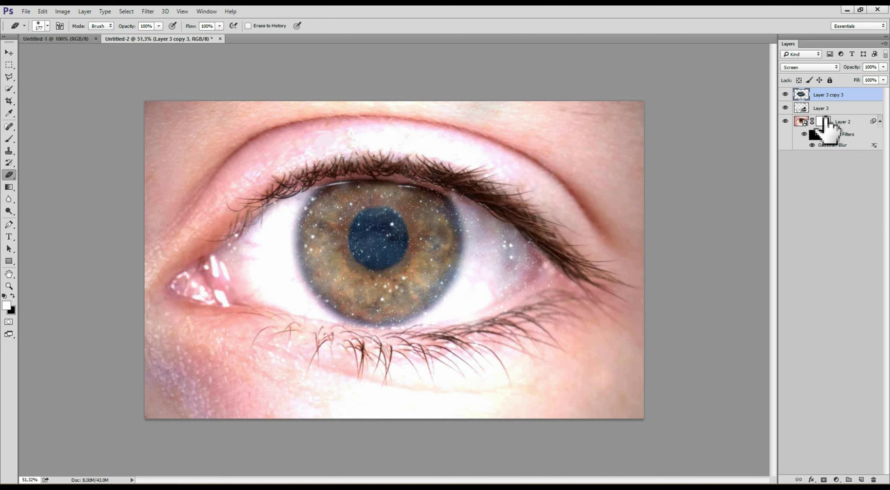
key("ctrl+e")
left_click(824, 67)
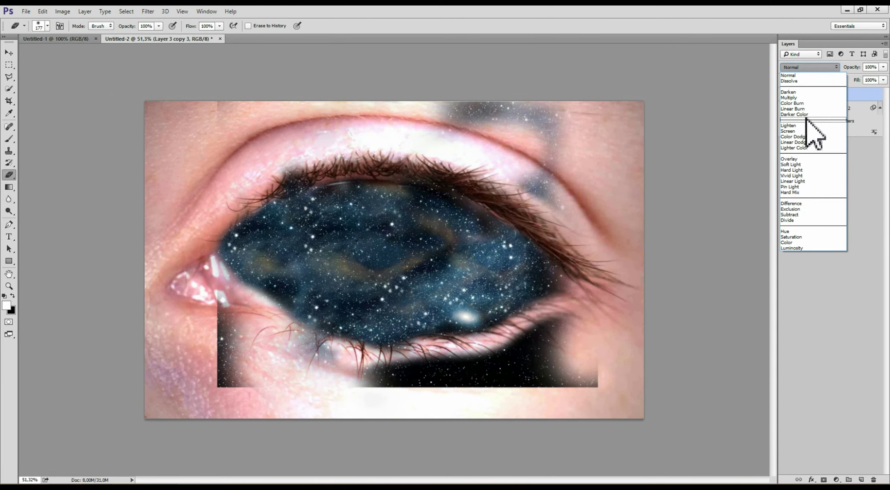
left_click(521, 215)
Erase galaxy from the lower right, lower lashes and top edge, then blend it with Screen.
mouse_move(483, 407)
left_mouse_down()
mouse_move(541, 302)
mouse_move(407, 337)
mouse_move(452, 369)
mouse_move(348, 368)
mouse_move(186, 266)
left_mouse_up()
mouse_move(272, 343)
left_mouse_down()
mouse_move(435, 344)
mouse_move(522, 306)
mouse_move(456, 90)
mouse_move(535, 90)
mouse_move(504, 128)
mouse_move(417, 83)
left_mouse_up()
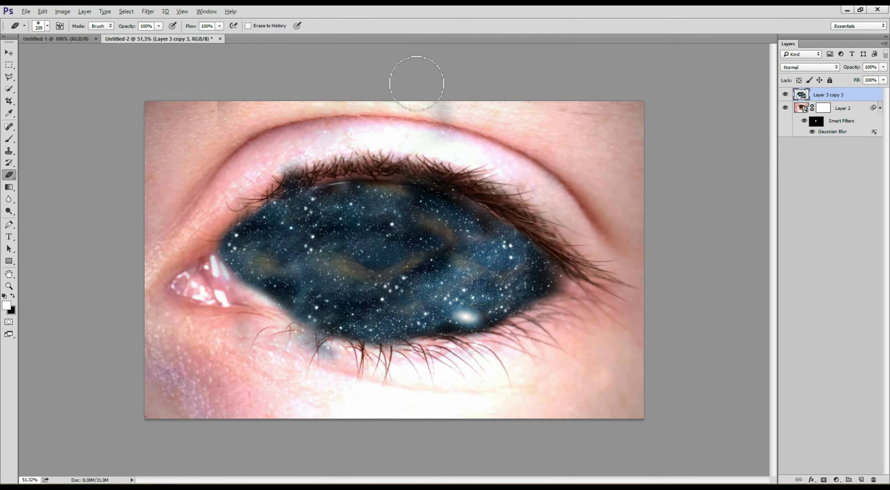
left_click(811, 67)
left_click(809, 164)
left_click(805, 111)
left_click_drag(805, 111, 755, 127)
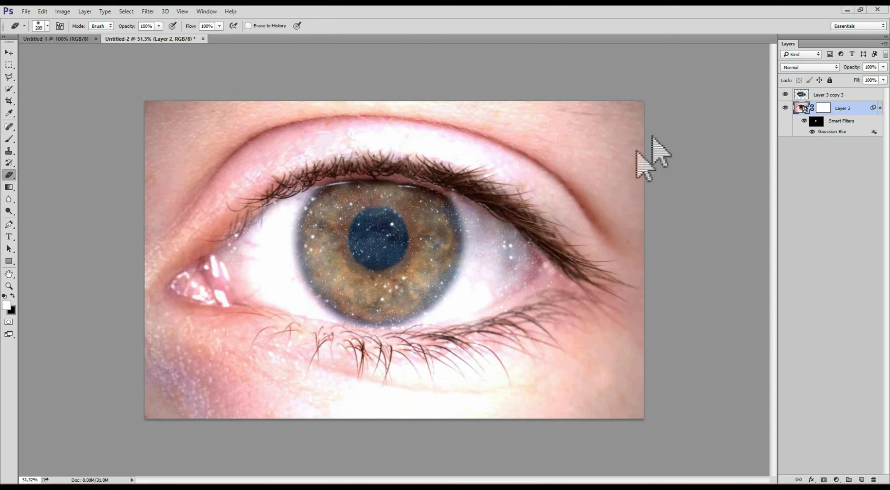
Paste the candle photo as a new layer and move it over the eye's centre.
left_click_drag(804, 99, 796, 103)
key("v")
key("ctrl+v")
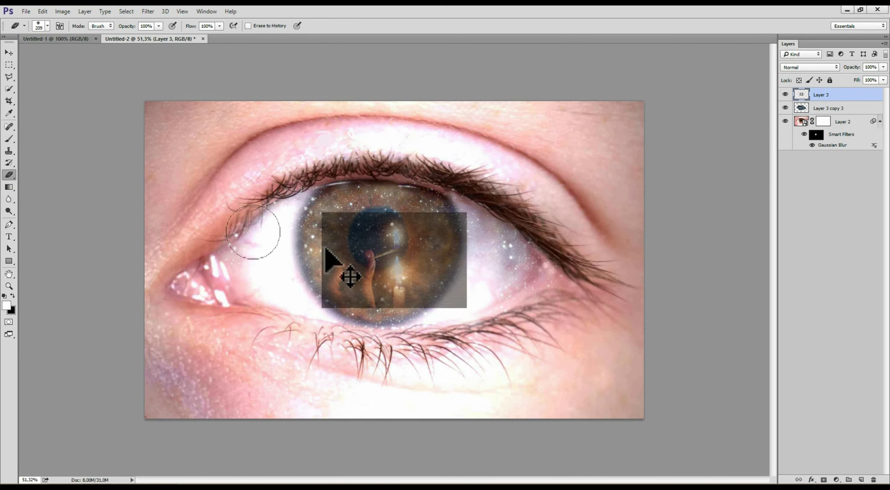
left_click_drag(376, 277, 362, 279)
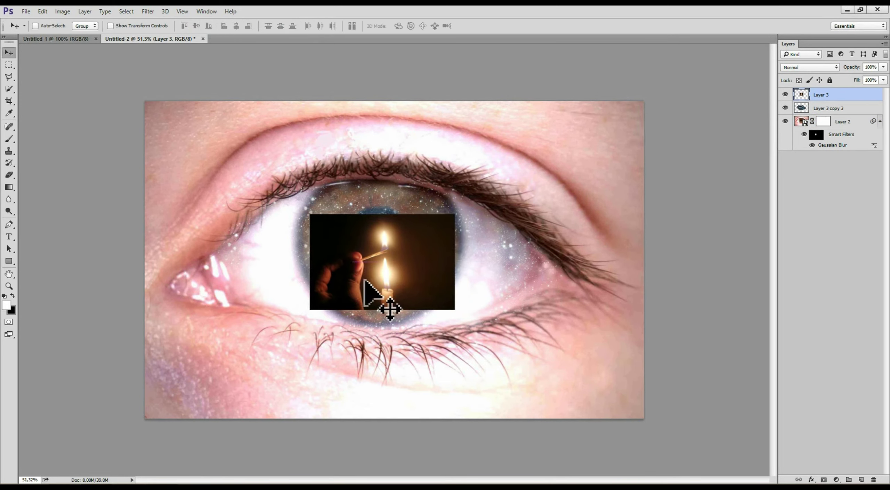
Try brightening the candle photo's midtones with Levels, then cancel the adjustment.
left_click(85, 11)
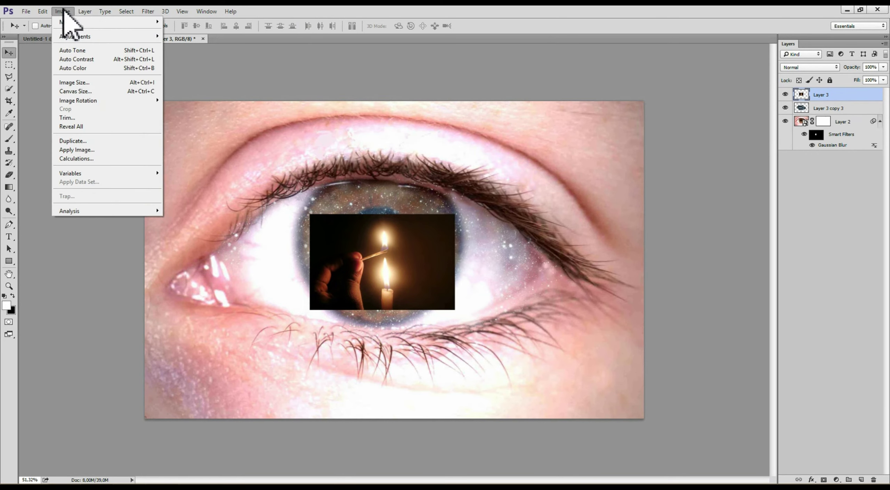
mouse_move(77, 36)
left_click(207, 45)
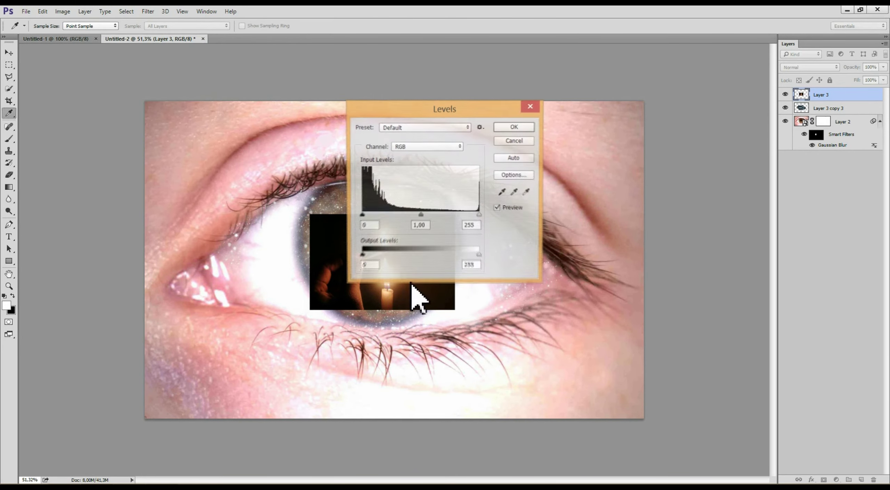
left_click_drag(433, 213, 435, 213)
left_click_drag(454, 109, 546, 106)
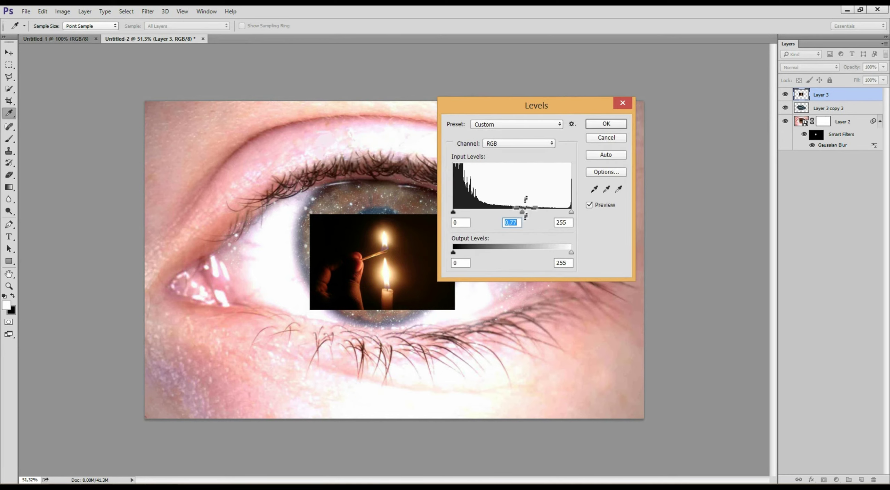
left_click_drag(526, 215, 462, 227)
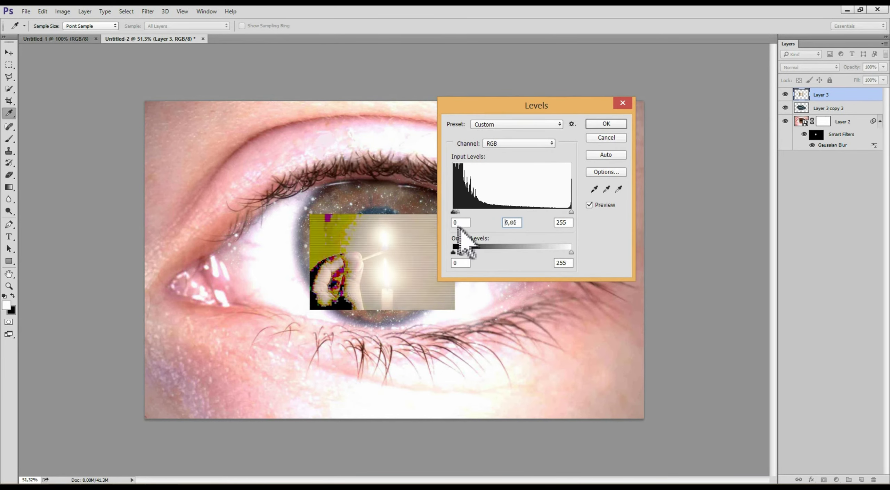
left_click(598, 127)
key("v")
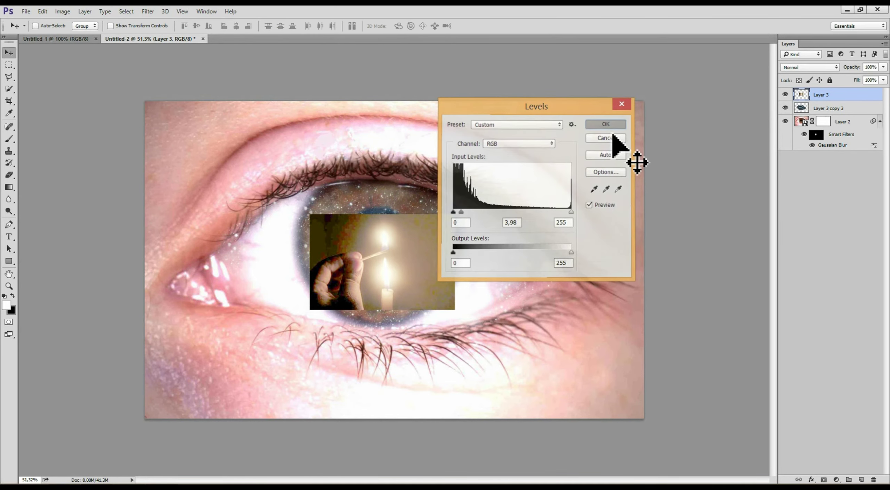
key("ctrl+z")
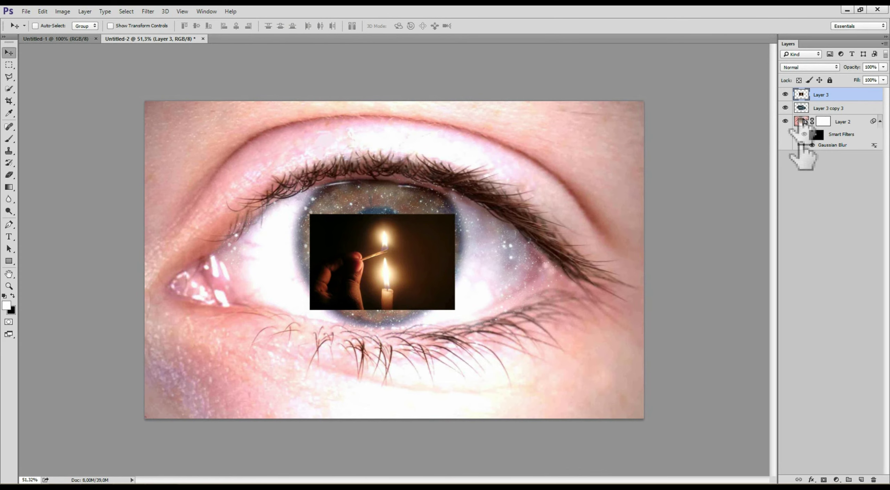
left_click(837, 481)
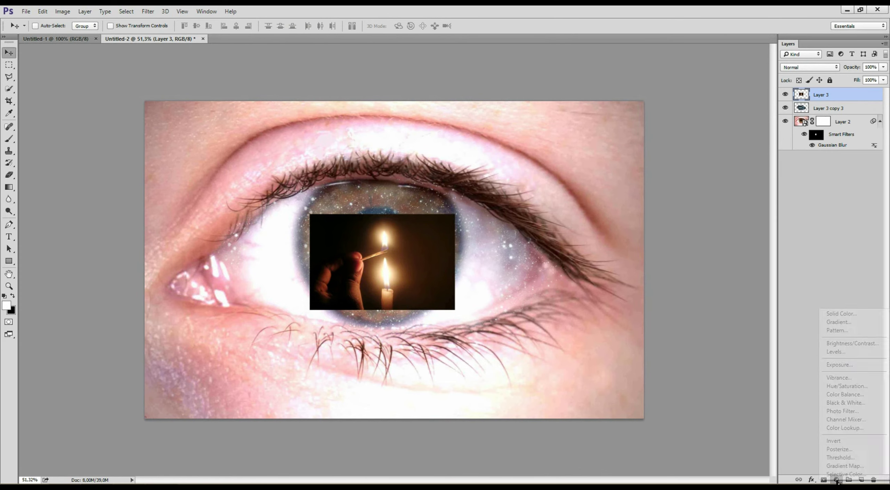
left_click(852, 352)
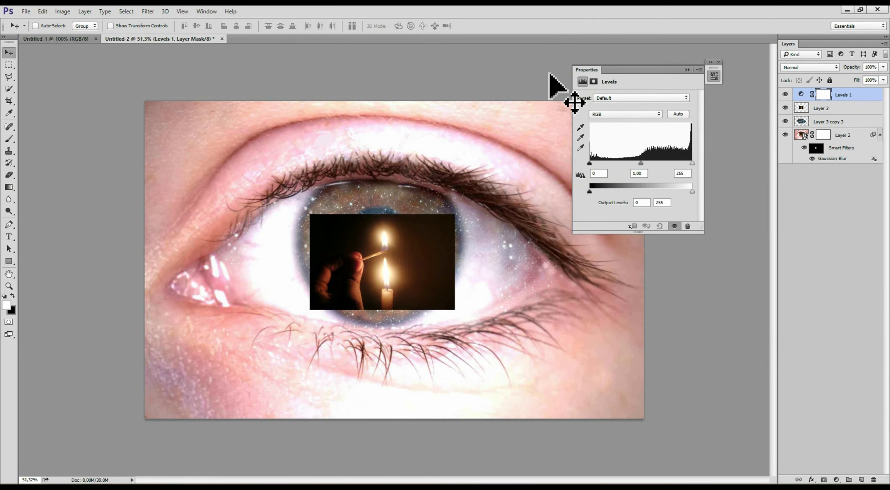
left_click_drag(638, 163, 624, 163)
left_click(691, 69)
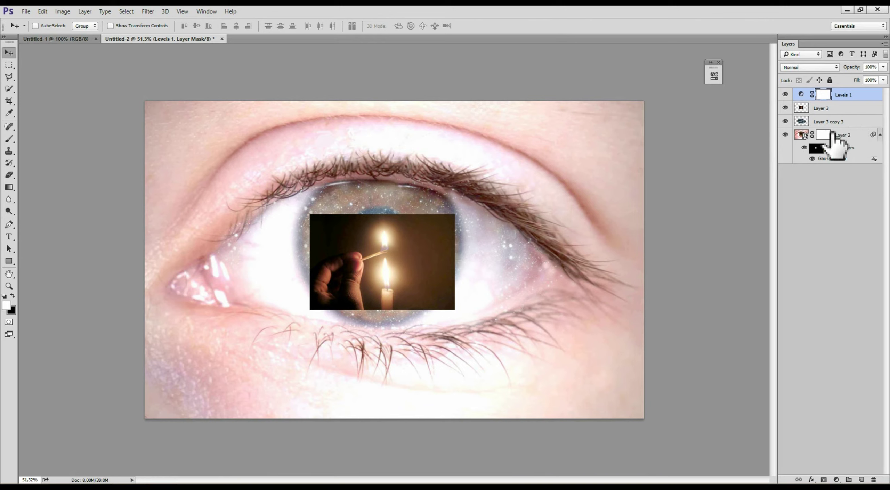
double_click(803, 97)
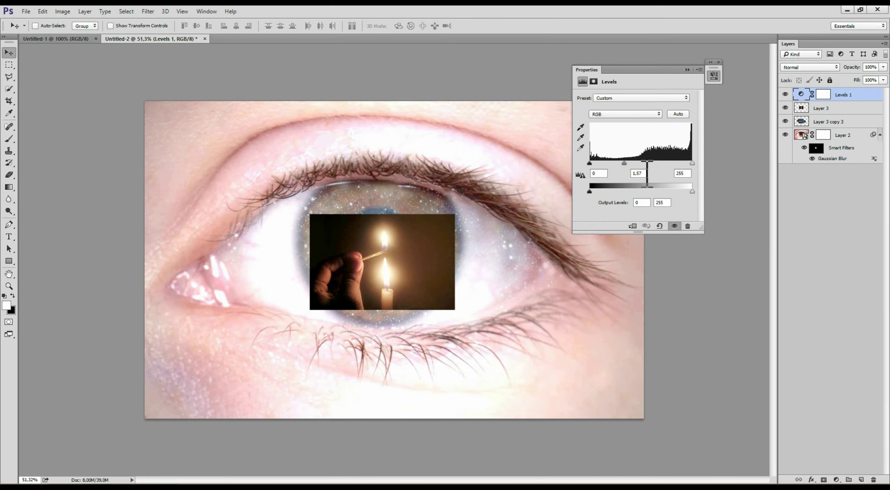
left_click_drag(628, 164, 664, 163)
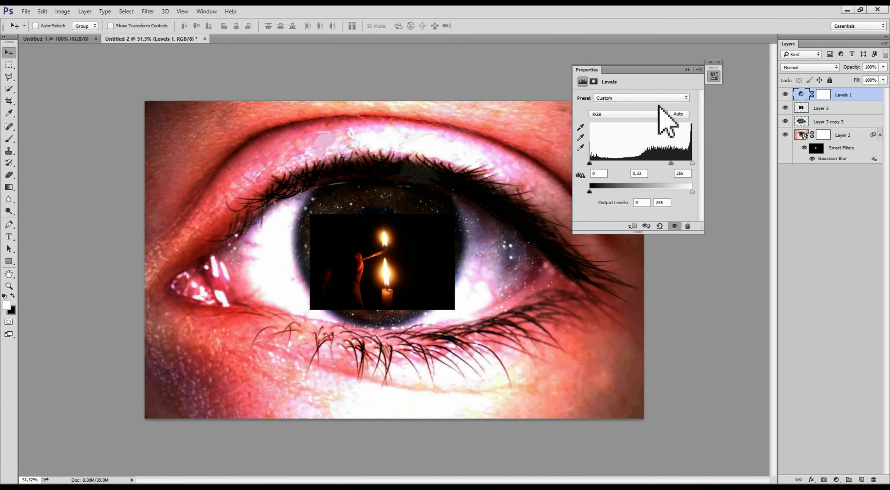
left_click(714, 76)
left_click(823, 94)
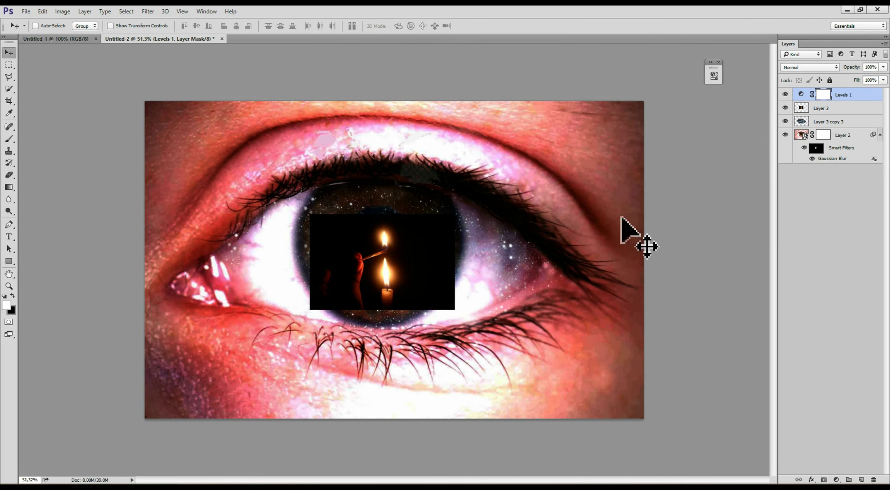
key("b")
key("x")
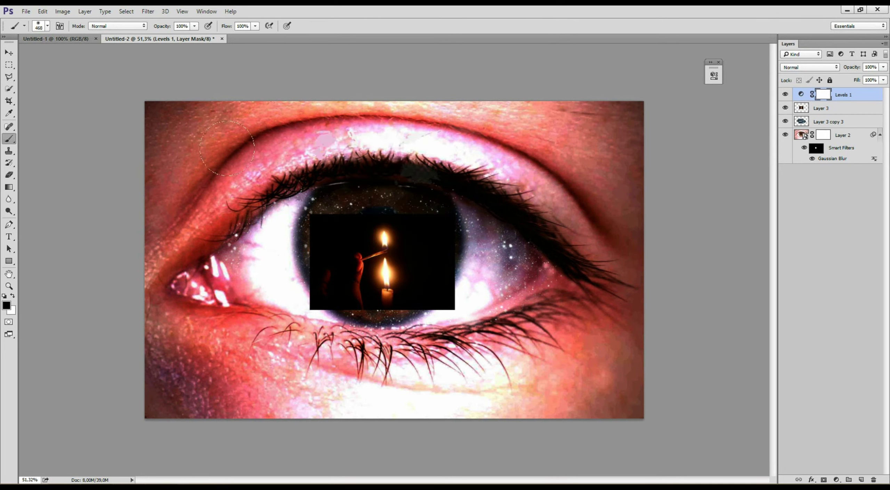
left_click(801, 94)
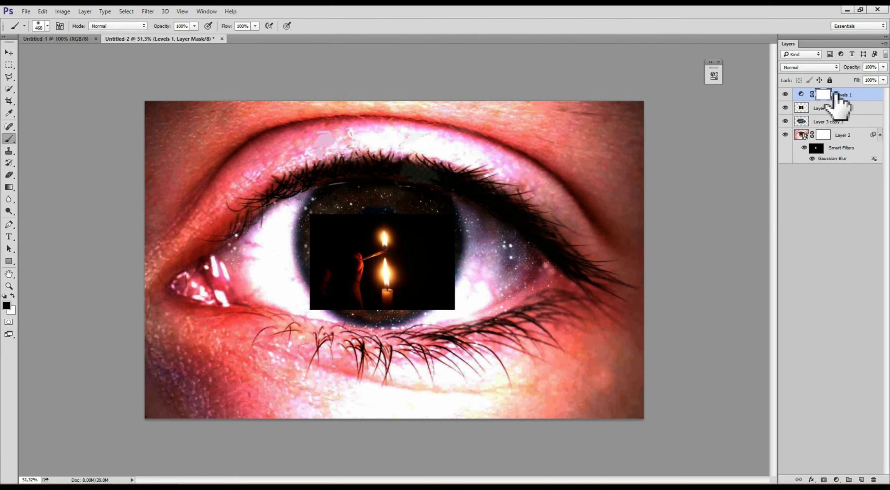
key("x")
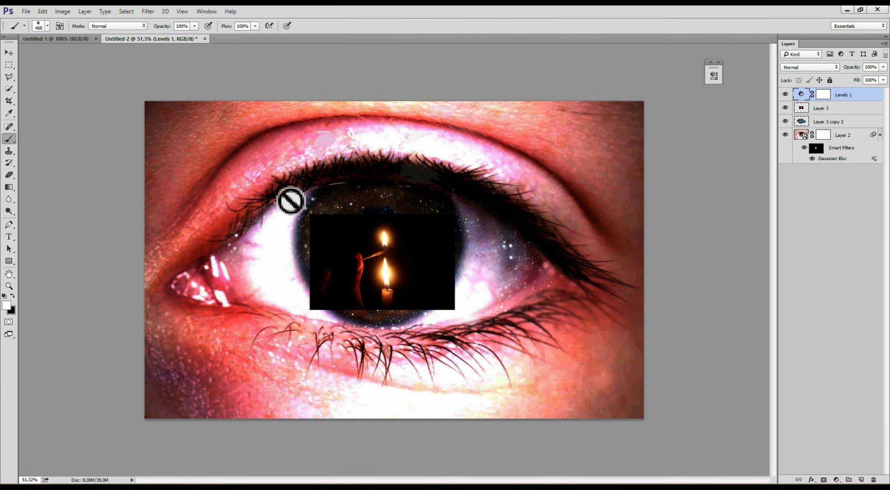
left_click(825, 95)
key("x")
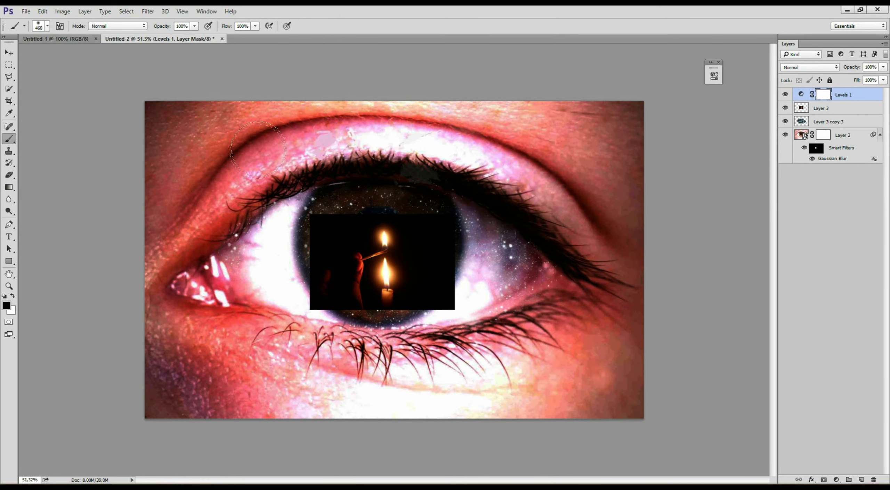
mouse_move(333, 125)
left_mouse_down()
mouse_move(437, 177)
mouse_move(360, 141)
left_mouse_up()
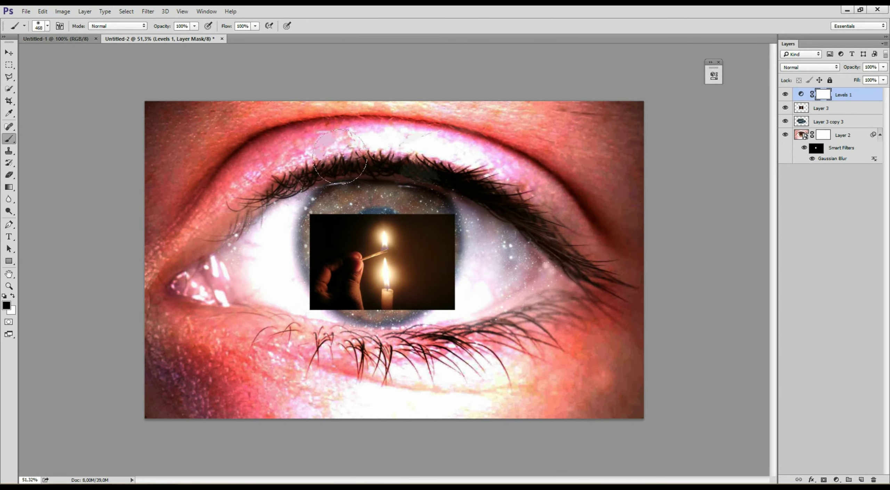
key("ctrl+z")
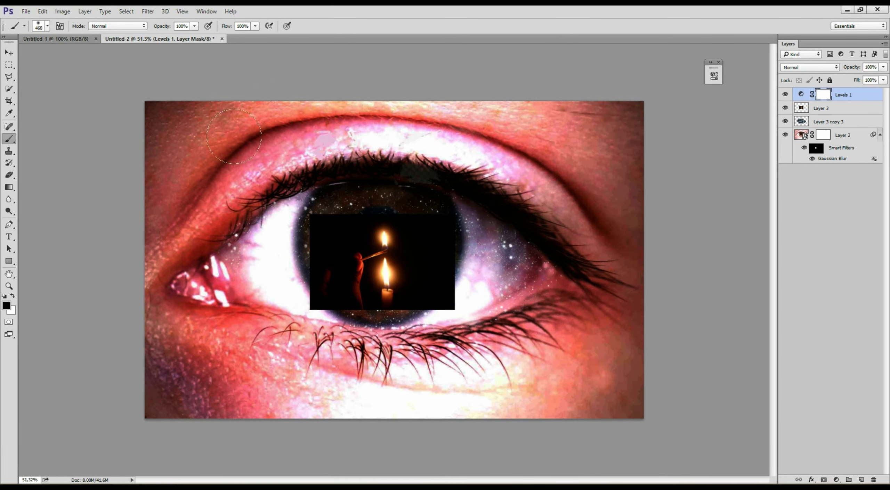
left_click(846, 95)
key("Delete")
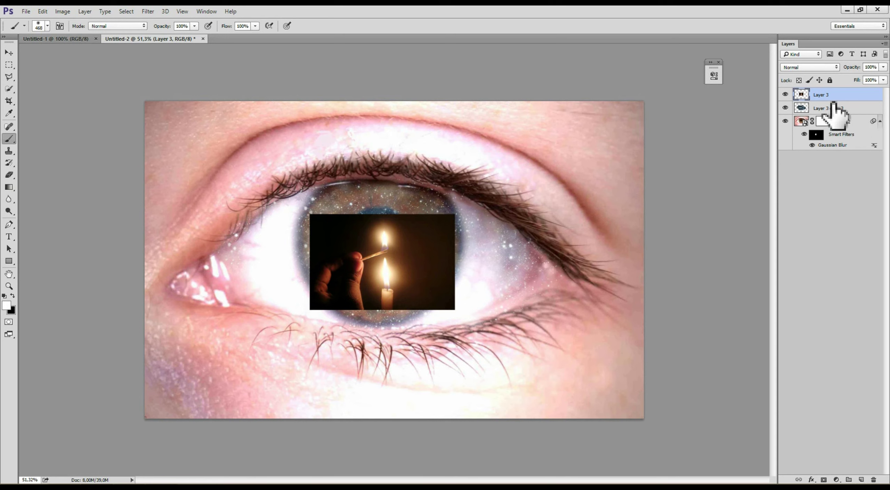
left_click(786, 94)
Add a Black & White adjustment layer above Layer 3 copy 3, making the eye grayscale.
left_click(802, 110)
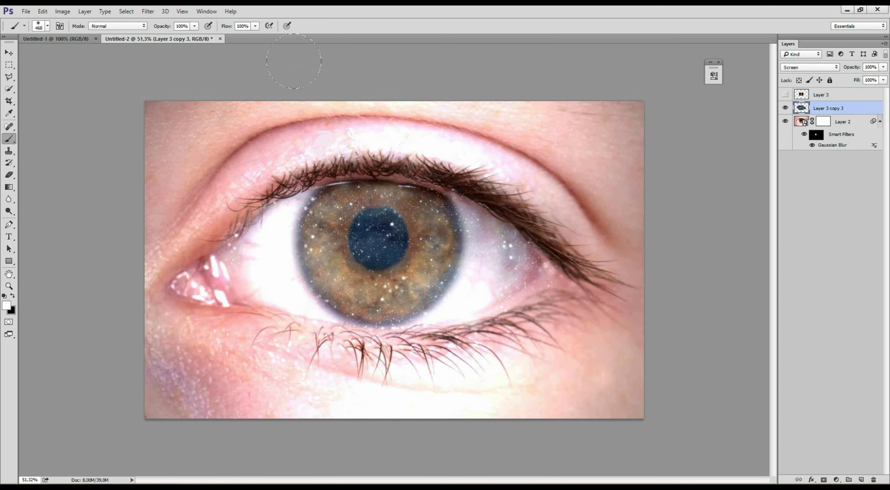
left_click(839, 480)
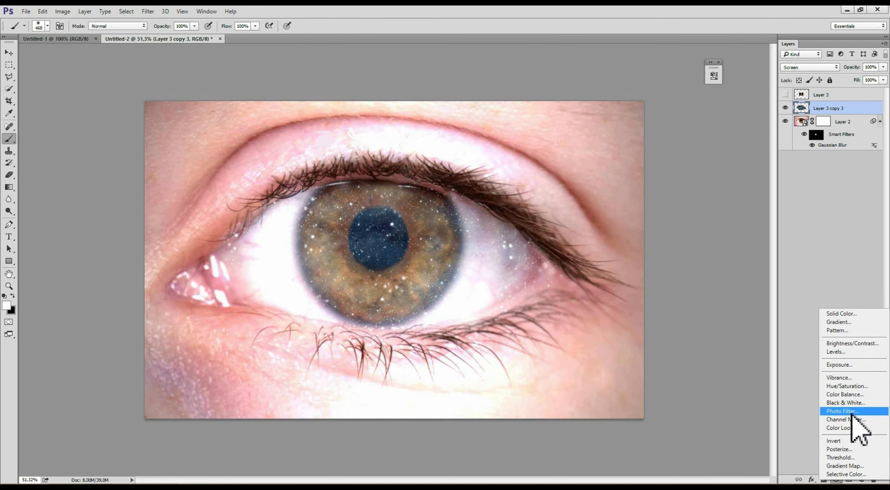
left_click(846, 402)
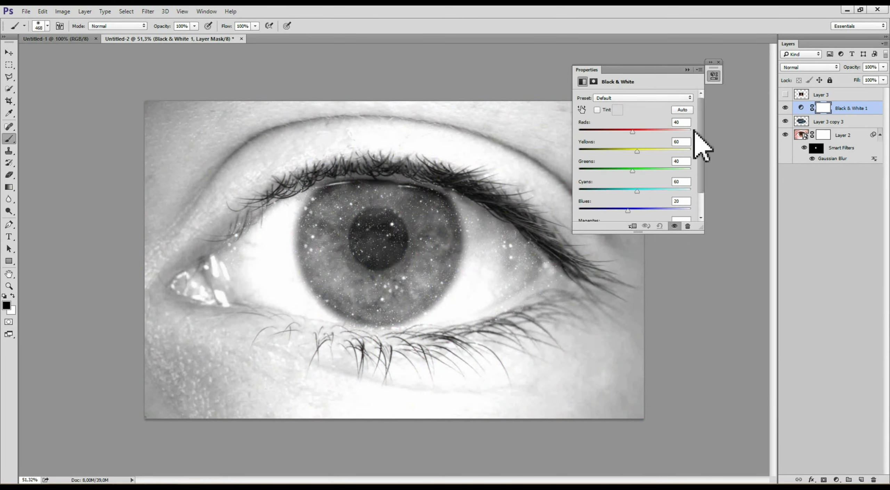
left_click(714, 75)
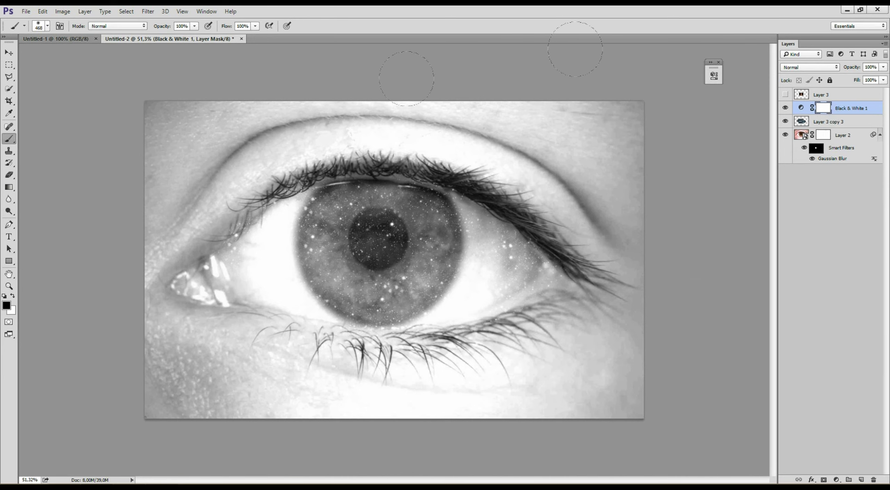
left_click(379, 239)
key("ctrl+z")
Add a Color Balance adjustment layer shifting the midtones toward cyan and blue.
left_click(839, 480)
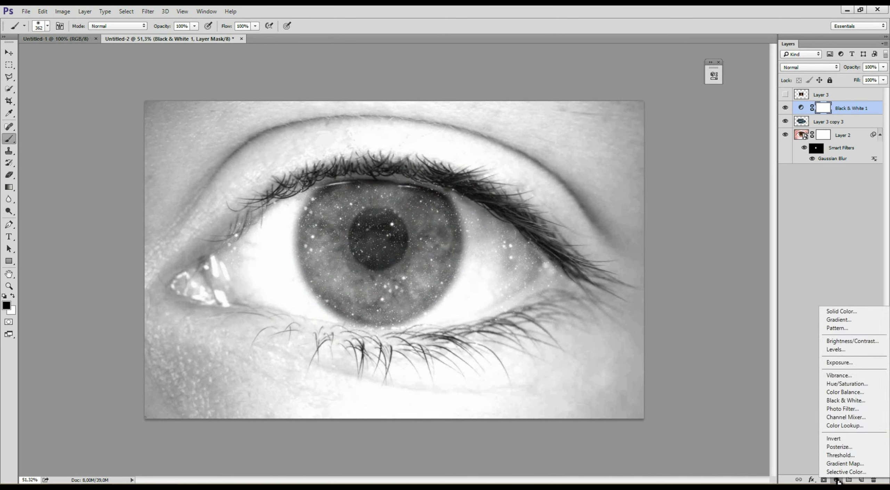
left_click(848, 393)
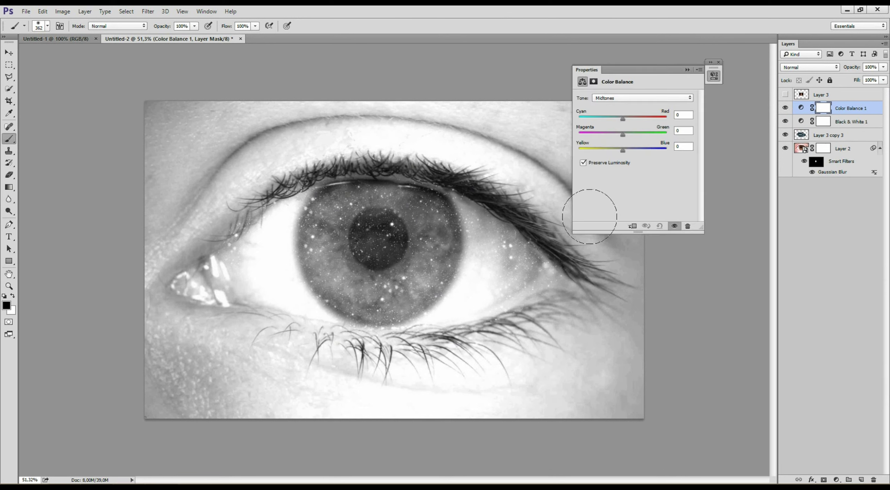
left_click_drag(623, 119, 589, 119)
mouse_move(623, 150)
left_mouse_down()
mouse_move(656, 149)
mouse_move(619, 135)
left_mouse_up()
left_click(714, 75)
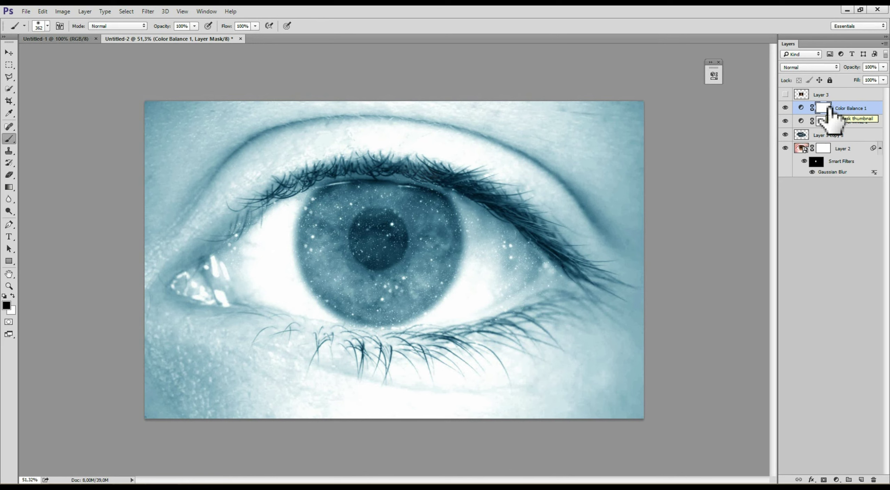
Invert the Color Balance mask, paint the iris back in white, and add empty Layer 4.
key("ctrl+i")
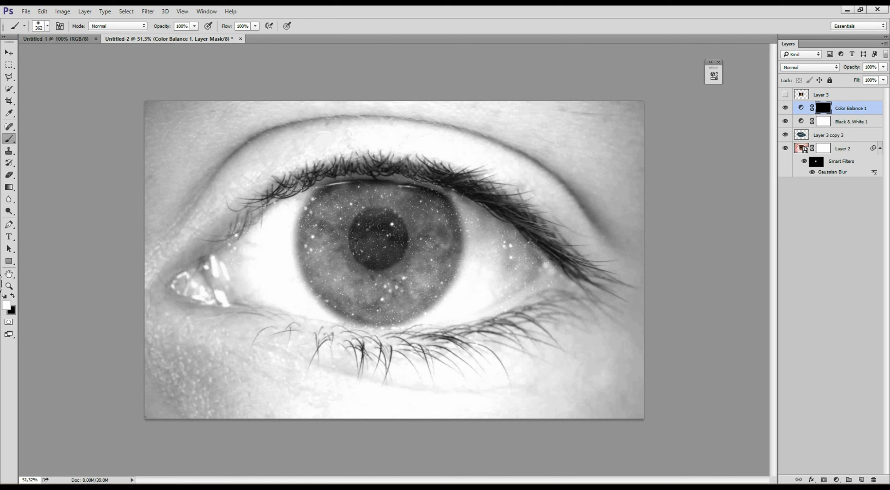
left_click(379, 254)
key("x")
right_click(338, 199)
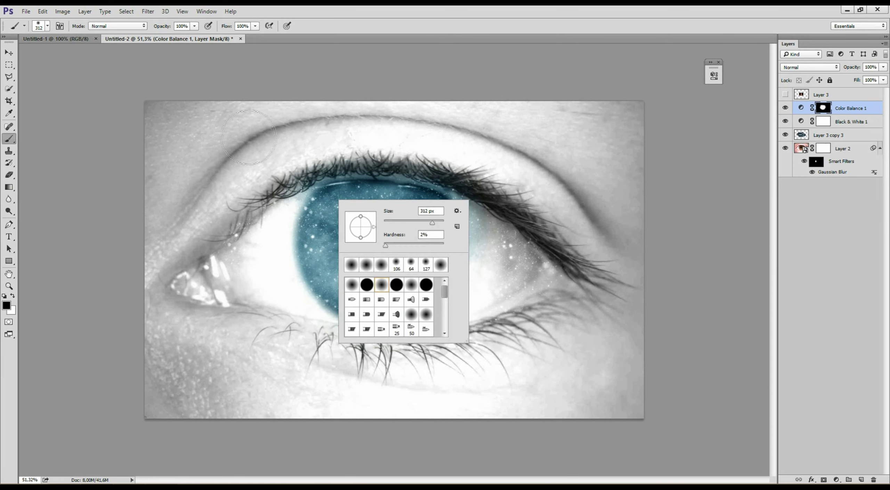
key("x")
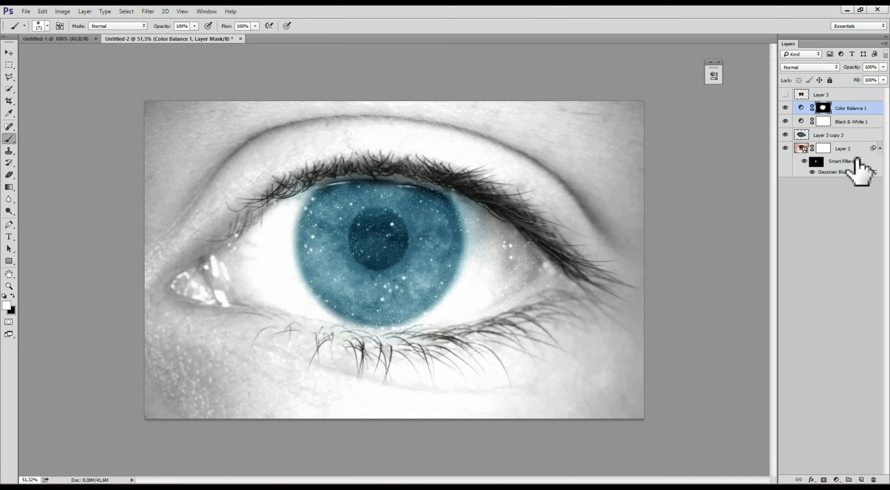
key("ctrl+shift+n")
key("Return")
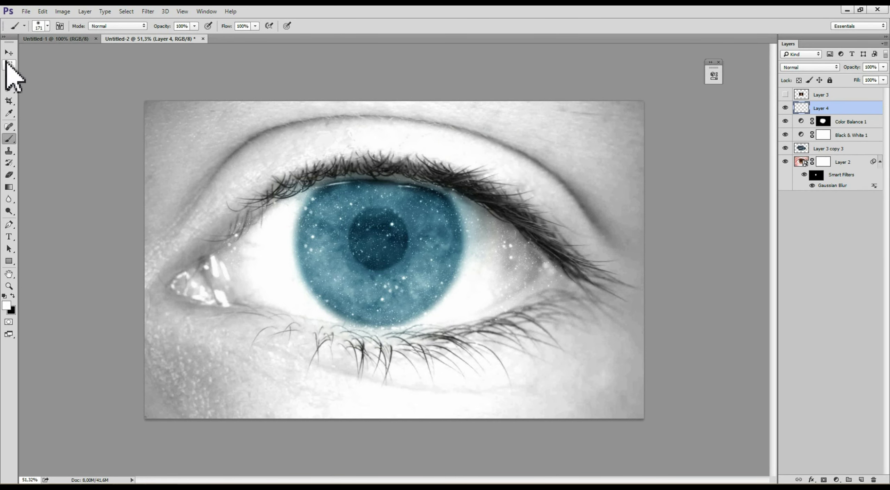
Fill a vertical strip through the iris with a white-to-transparent gradient.
left_click(9, 64)
left_click_drag(343, 100, 448, 463)
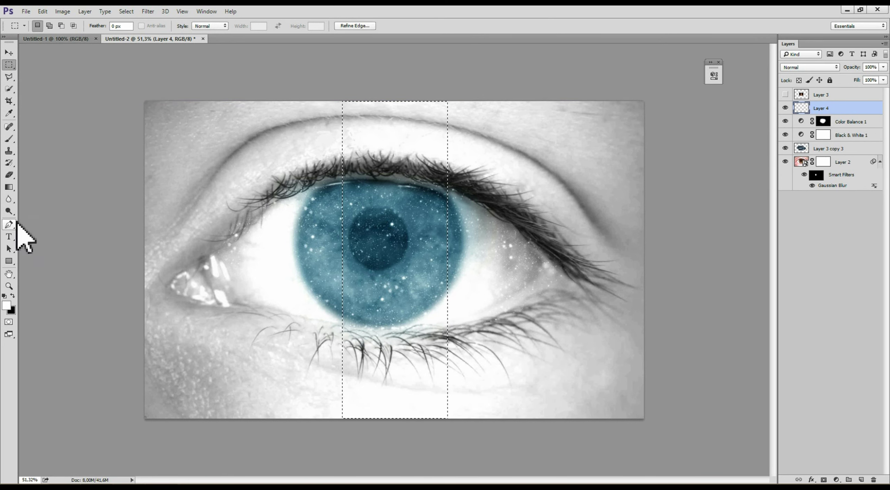
left_click(9, 189)
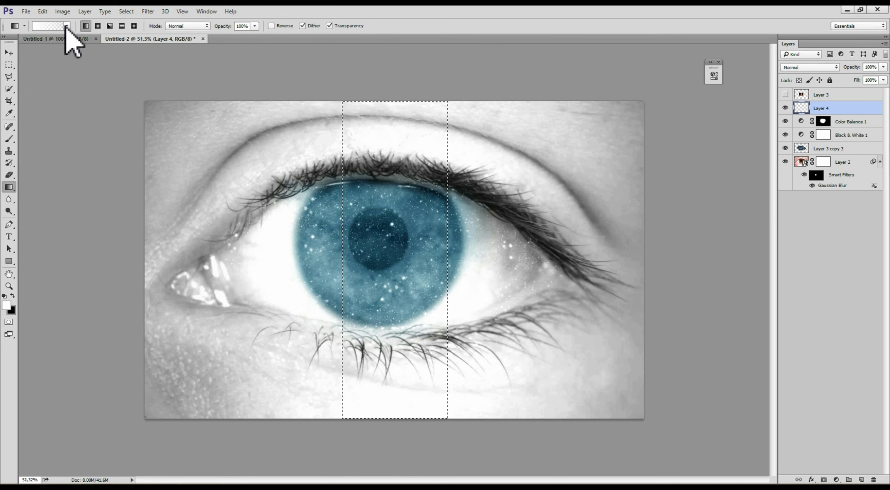
left_click(67, 26)
left_click(64, 44)
left_click(35, 45)
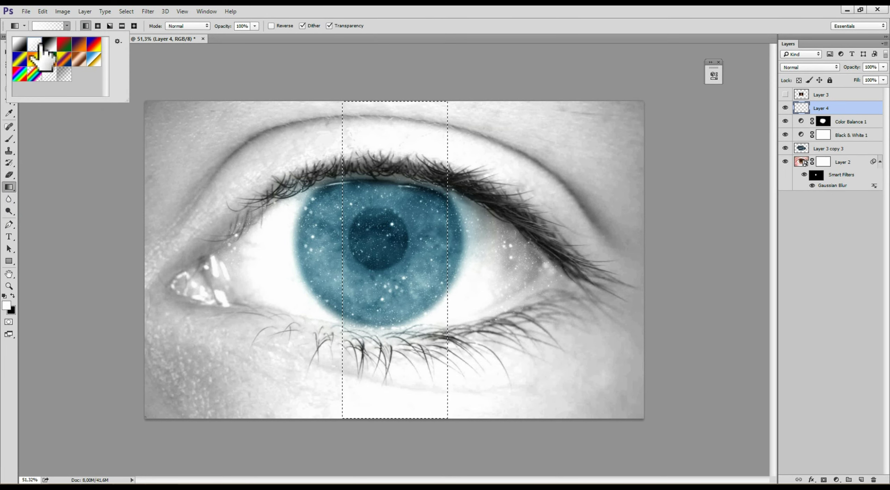
left_click(146, 175)
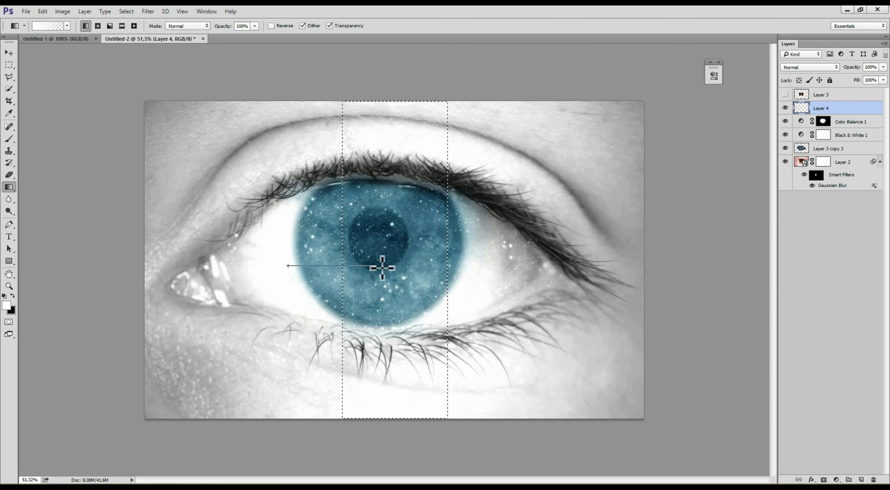
left_click_drag(383, 268, 382, 272)
key("ctrl+z")
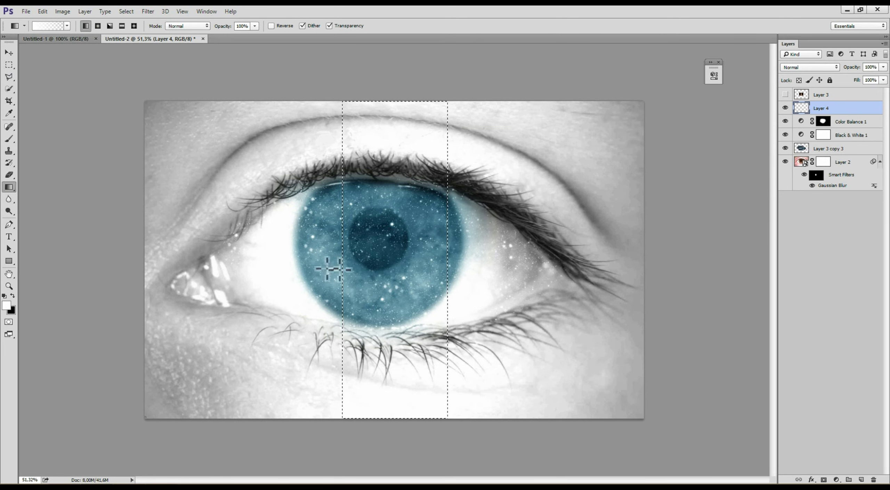
left_click_drag(306, 266, 421, 269)
key("ctrl+d")
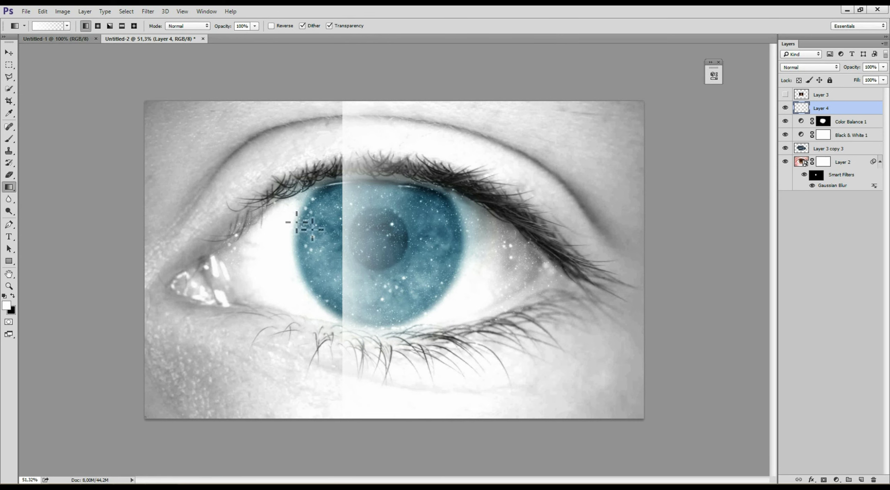
Rotate the light strip onto a diagonal and position it across the iris.
key("ctrl+t")
left_click_drag(431, 423, 477, 387)
left_click_drag(327, 247, 334, 243)
left_click_drag(368, 268, 384, 252)
key("Return")
Erase the streak's ends over the lashes at 54% strength and fade Layer 4 to 27% opacity.
key("e")
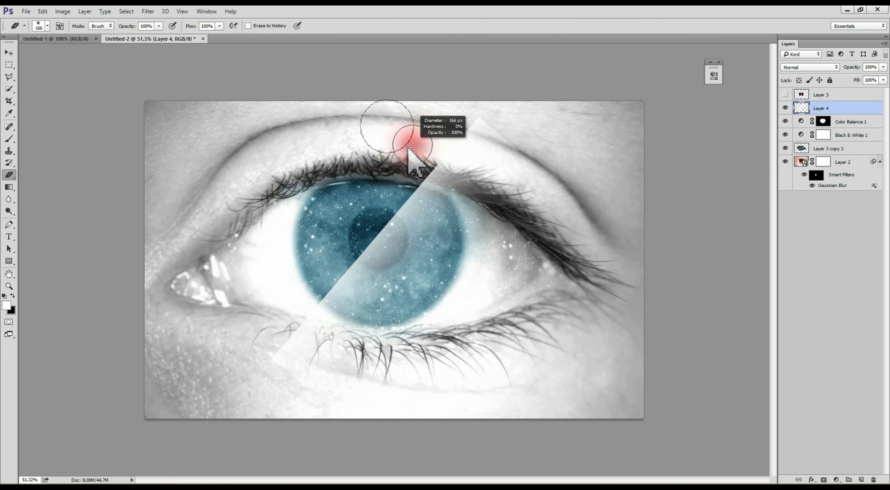
left_click_drag(404, 144, 504, 127)
mouse_move(357, 358)
left_mouse_down()
mouse_move(284, 318)
mouse_move(236, 328)
mouse_move(348, 347)
left_mouse_up()
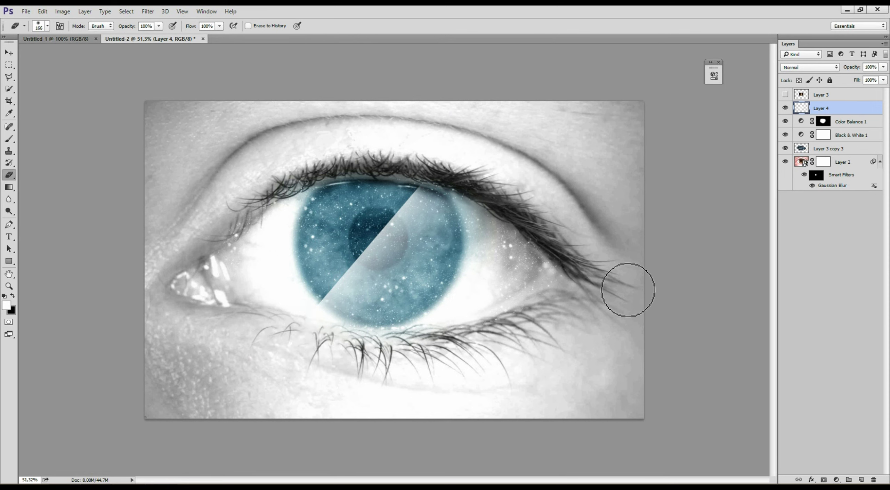
key("5")
key("4")
left_click(884, 67)
left_click_drag(884, 77, 850, 78)
left_click(816, 104)
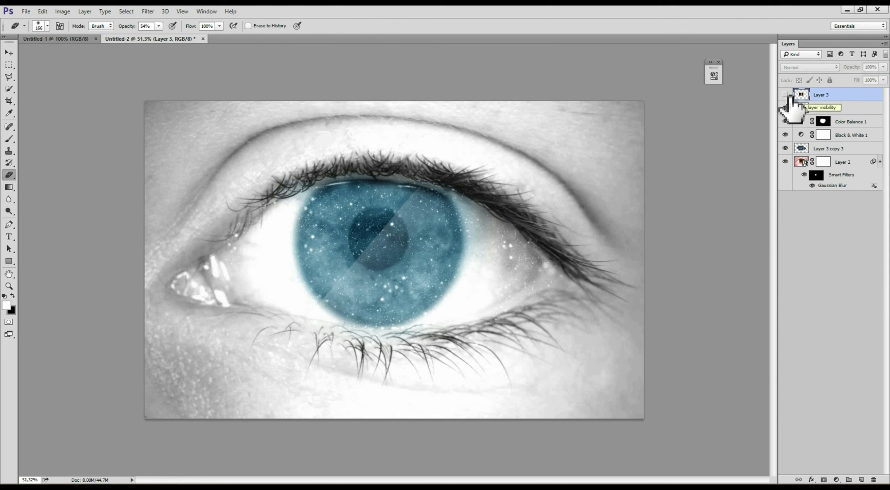
Show the candle photo layer again and move it over the pupil.
left_click(786, 95)
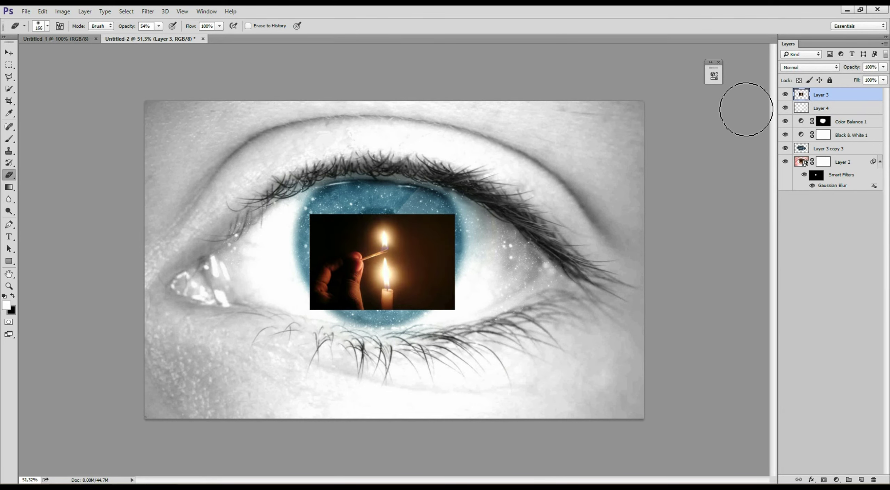
key("v")
mouse_move(390, 278)
left_mouse_down()
mouse_move(413, 288)
mouse_move(394, 300)
left_mouse_up()
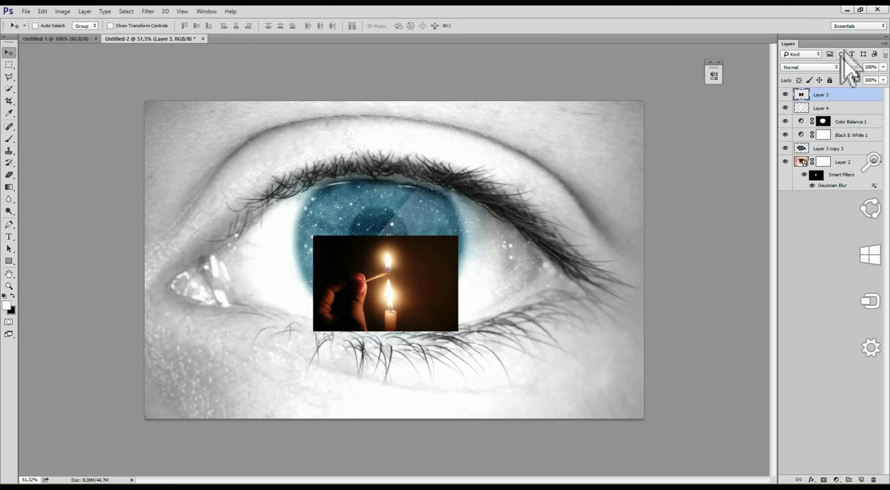
Try Lighten and Screen blend modes on the candle photo, then return to Normal.
left_click(833, 68)
left_click(807, 121)
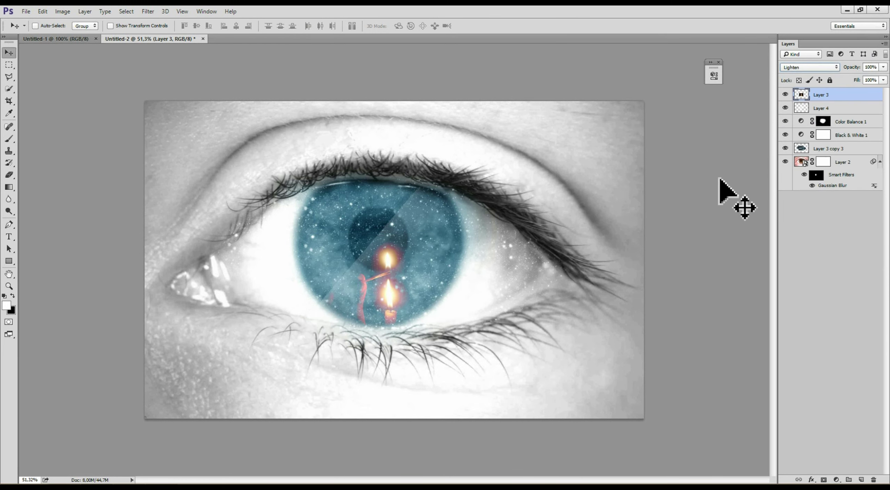
key("shift+plus")
left_click_drag(354, 318, 360, 312)
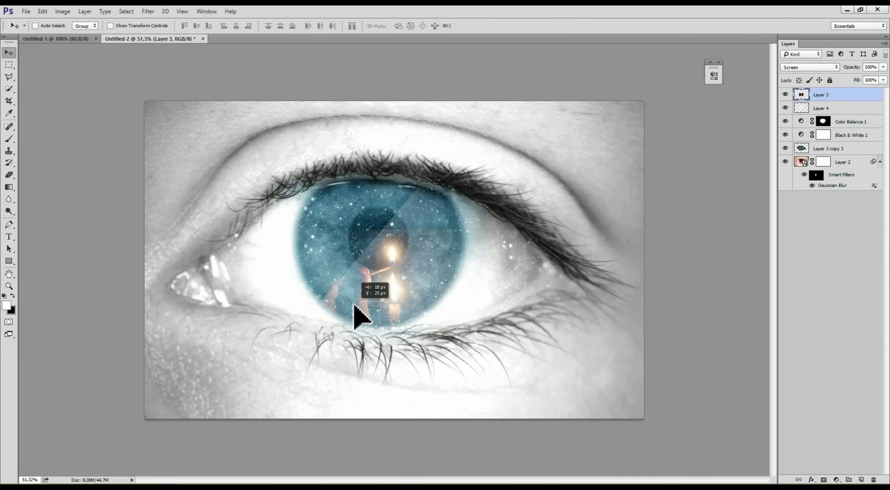
left_click(829, 67)
left_click_drag(417, 313, 412, 298)
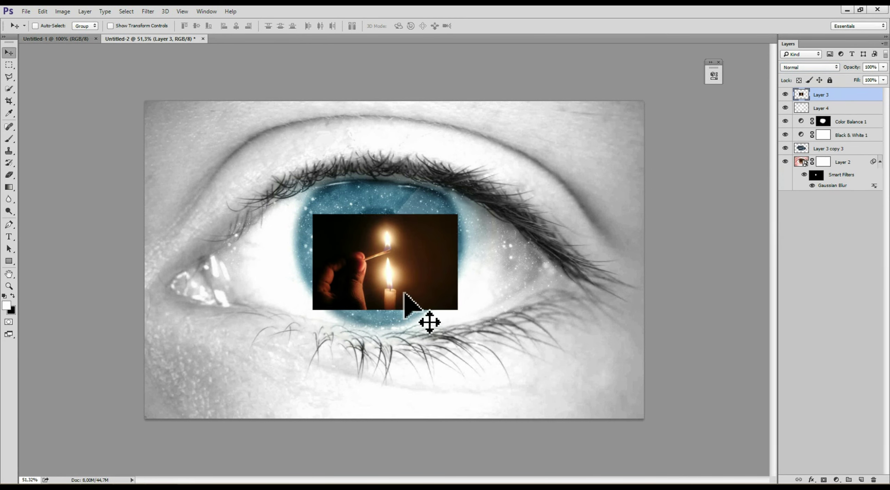
Convert the candle photo to black and white and nudge it down over the pupil.
left_click(84, 11)
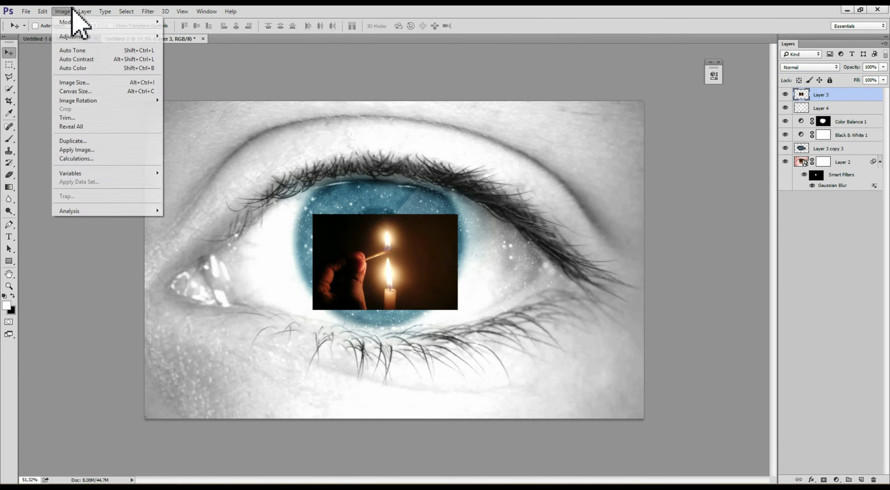
mouse_move(108, 37)
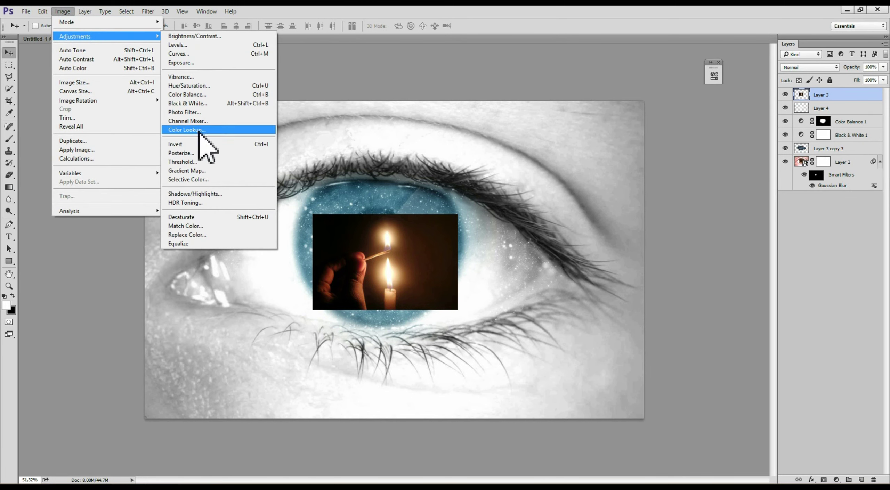
left_click(204, 103)
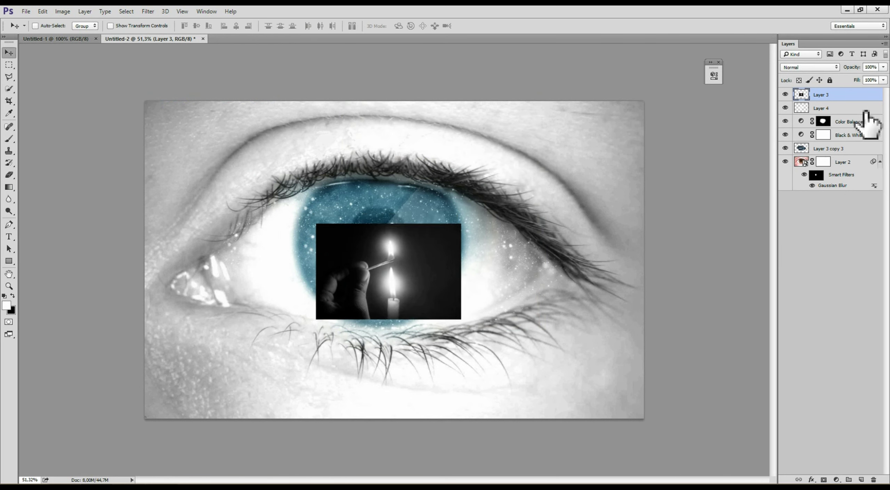
left_click_drag(377, 321, 378, 327)
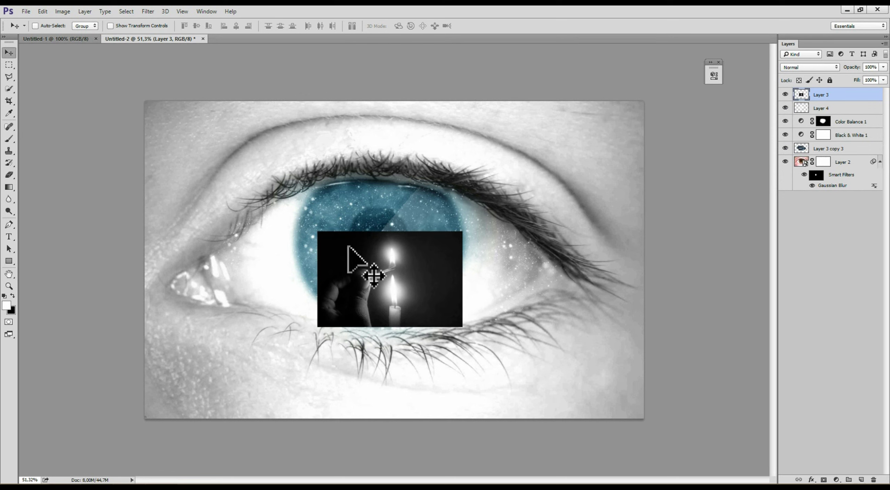
Set the candle layer to Screen blending and erase its edges around the pupil.
left_click(800, 67)
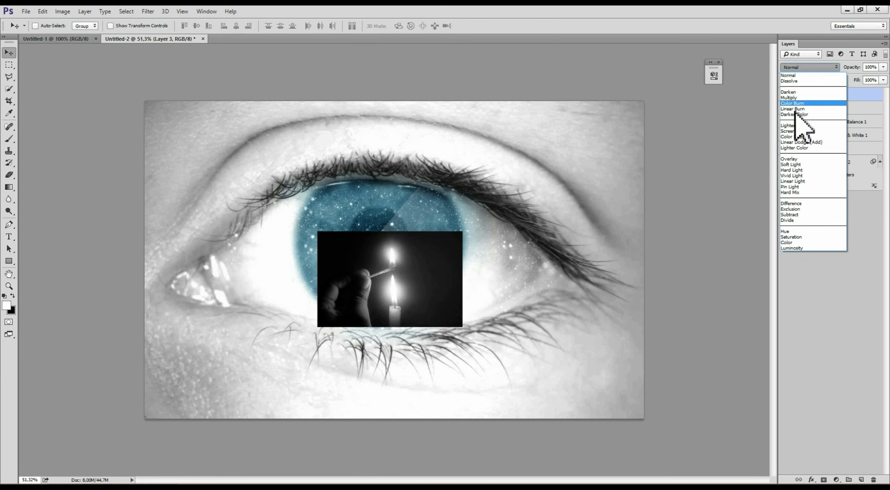
left_click(793, 132)
left_click_drag(400, 302, 397, 292)
key("e")
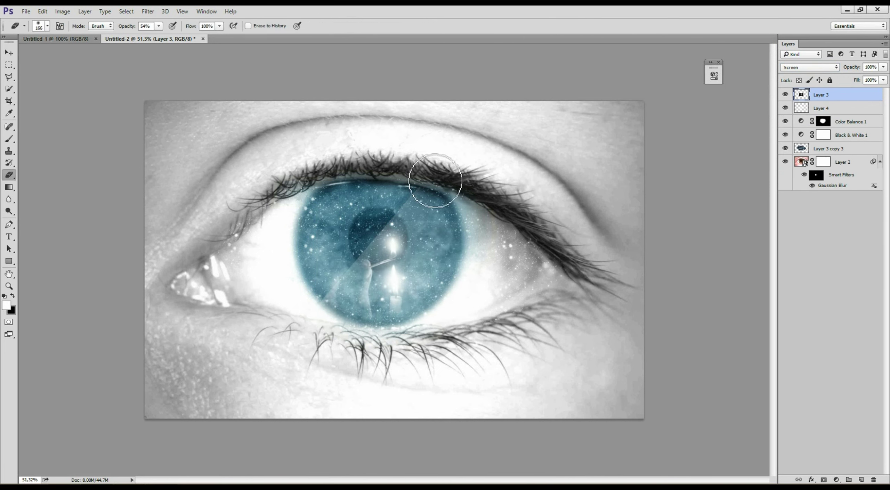
mouse_move(305, 186)
left_mouse_down()
mouse_move(252, 260)
mouse_move(452, 313)
left_mouse_up()
Set the light streak layer's opacity to 27%.
left_click(836, 106)
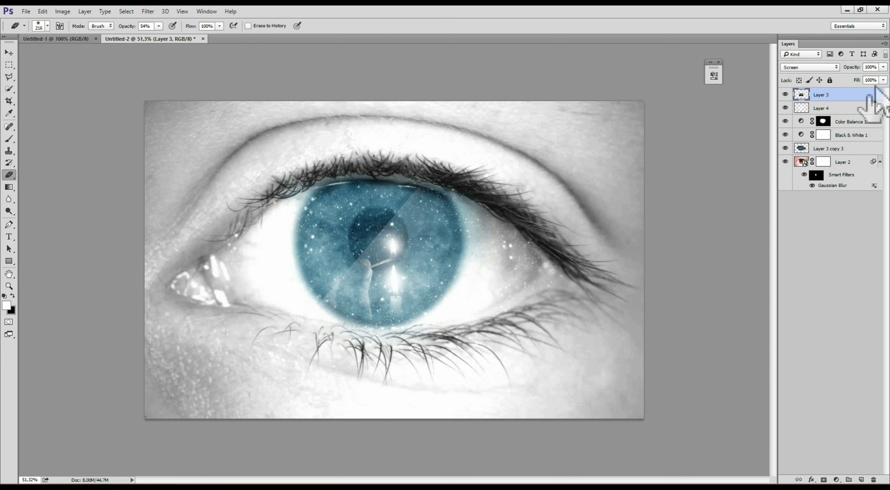
left_click(884, 67)
left_click_drag(853, 78, 851, 78)
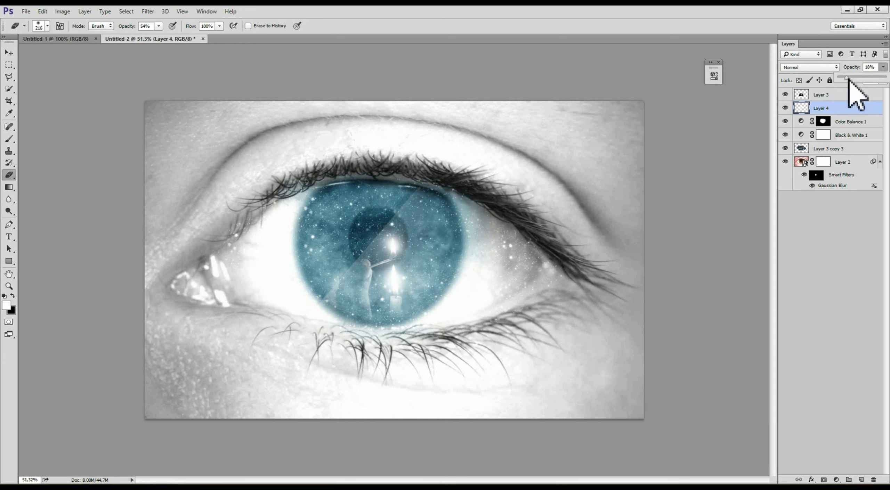